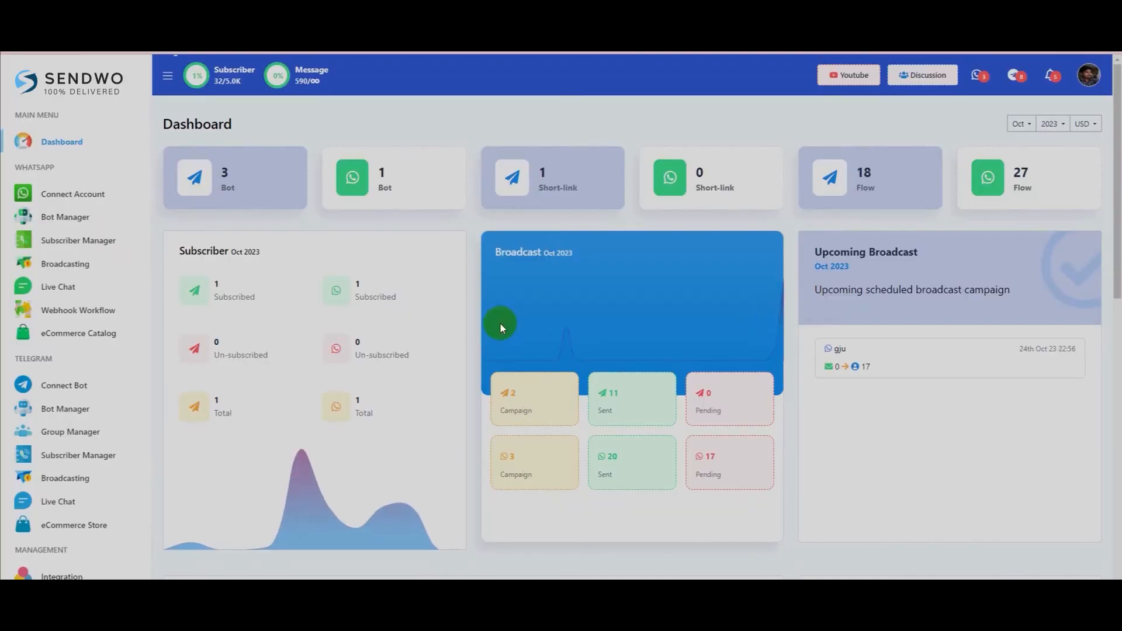
- Create a new WhatsApp bot reply flow titled Petbot with trigger keywords "Hello, Hi, Start" and save its start settings
{"action": "left_click", "coordinate": [58, 217]}
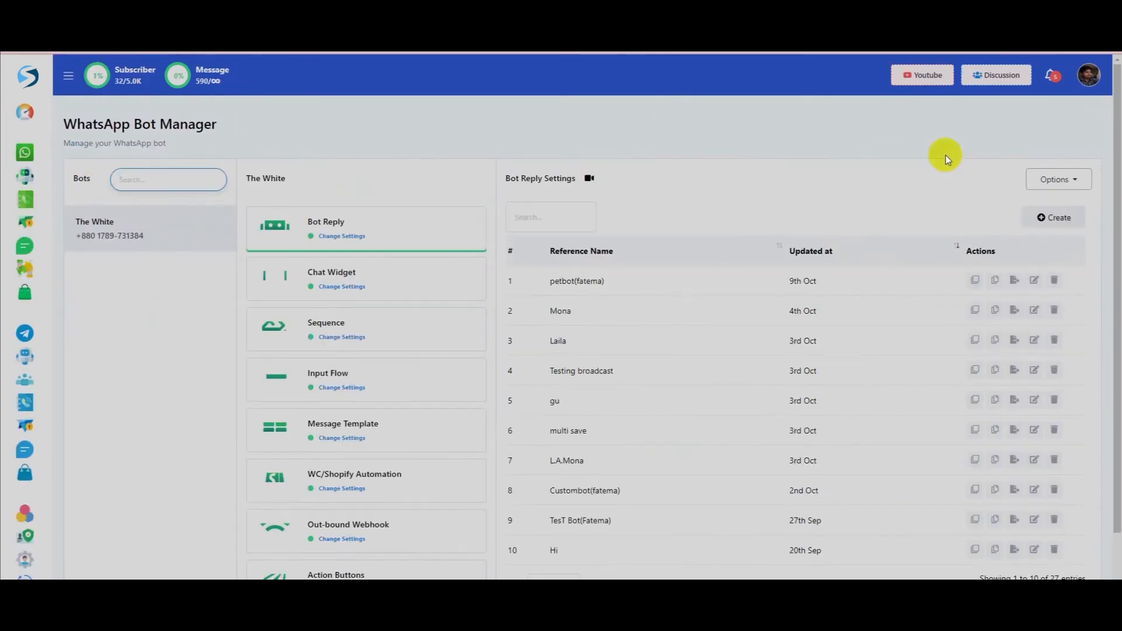
{"action": "left_click", "coordinate": [1045, 218]}
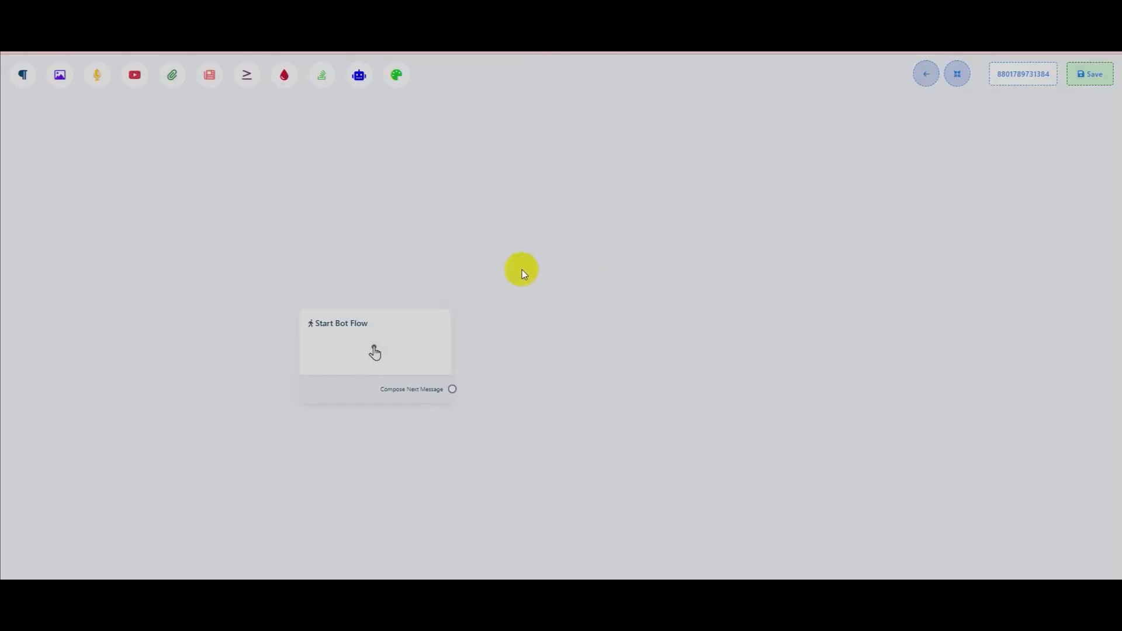
{"action": "double_click", "coordinate": [359, 349]}
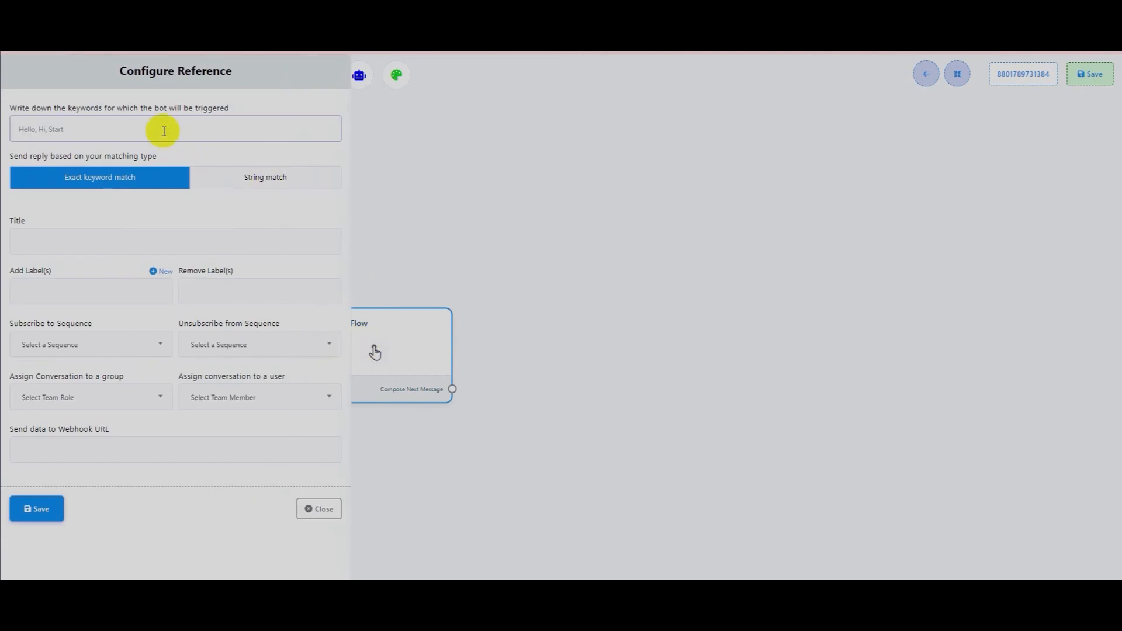
{"action": "type", "text": "Hello, Hi, Start"}
{"action": "left_click", "coordinate": [121, 244]}
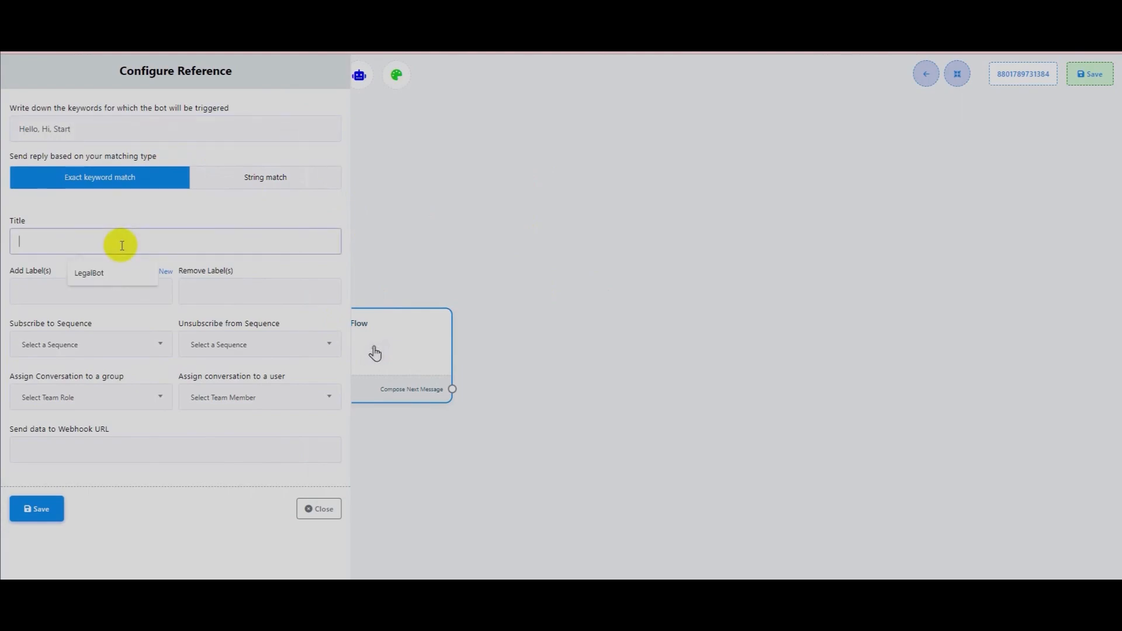
{"action": "type", "text": "Petbot"}
{"action": "left_click", "coordinate": [42, 504]}
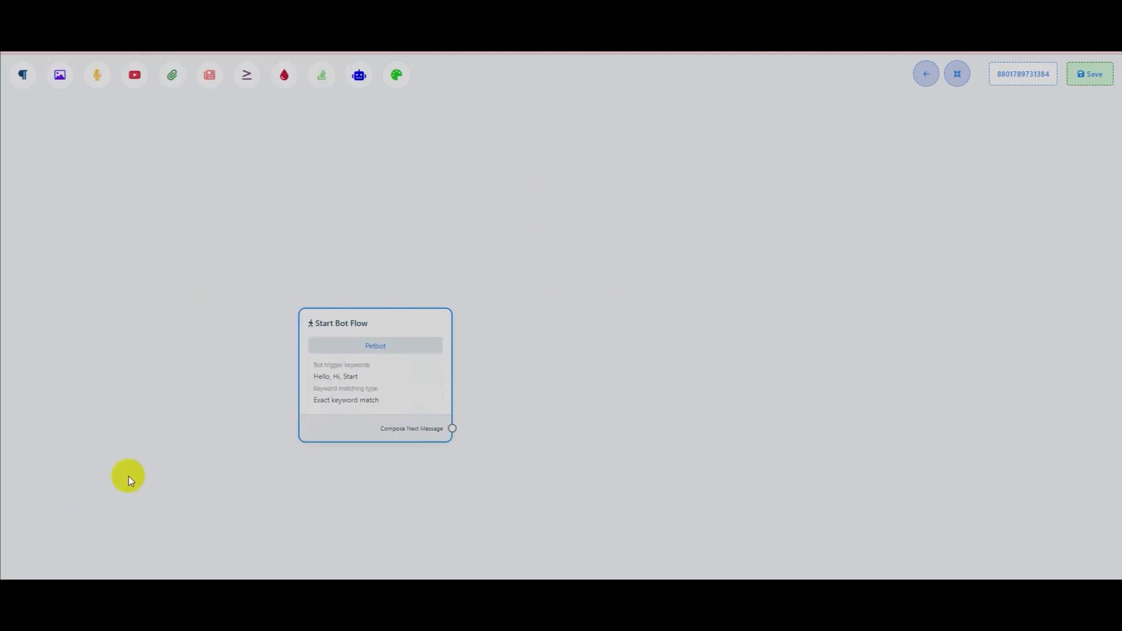
- Add a Text node connected to the Start Bot Flow node's Compose Next Message output
{"action": "left_click_drag", "start_coordinate": [374, 489], "coordinate": [190, 396]}
{"action": "left_click_drag", "start_coordinate": [269, 342], "coordinate": [409, 281]}
{"action": "left_click", "coordinate": [429, 281]}
- Set the Text node's reply to "Hello pet lovers! Welcome to mini pet shop!", save it and auto-arrange the flow
{"action": "double_click", "coordinate": [481, 353]}
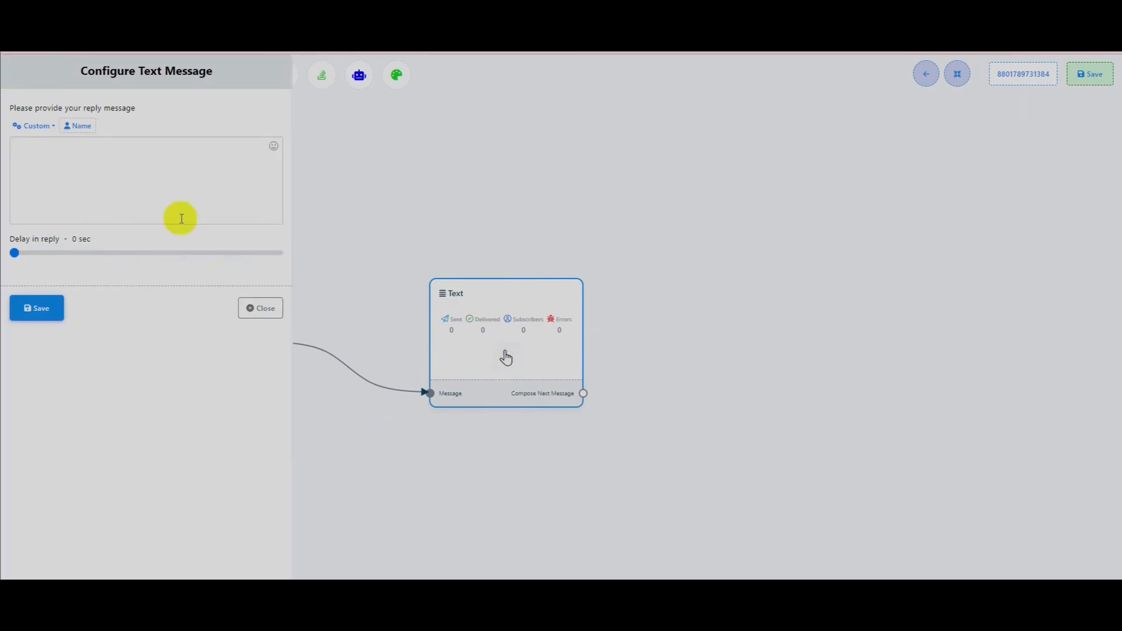
{"action": "left_click", "coordinate": [132, 173]}
{"action": "type", "text": "Hello"}
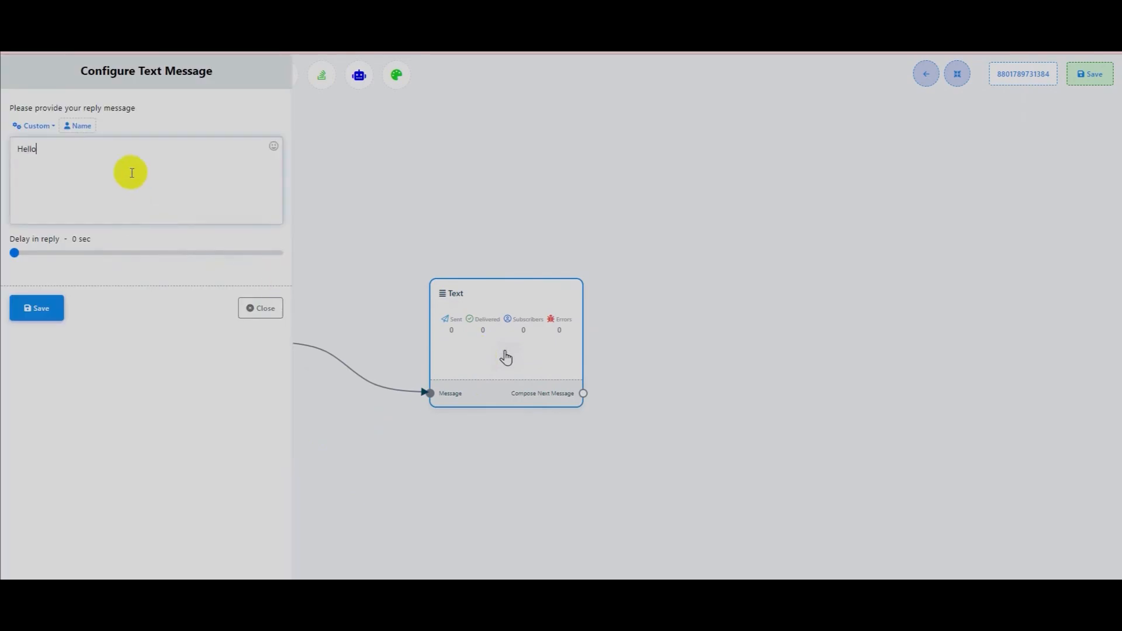
{"action": "type", "text": " pet lovers! Welcome to mini pet shop!"}
{"action": "left_click", "coordinate": [49, 310]}
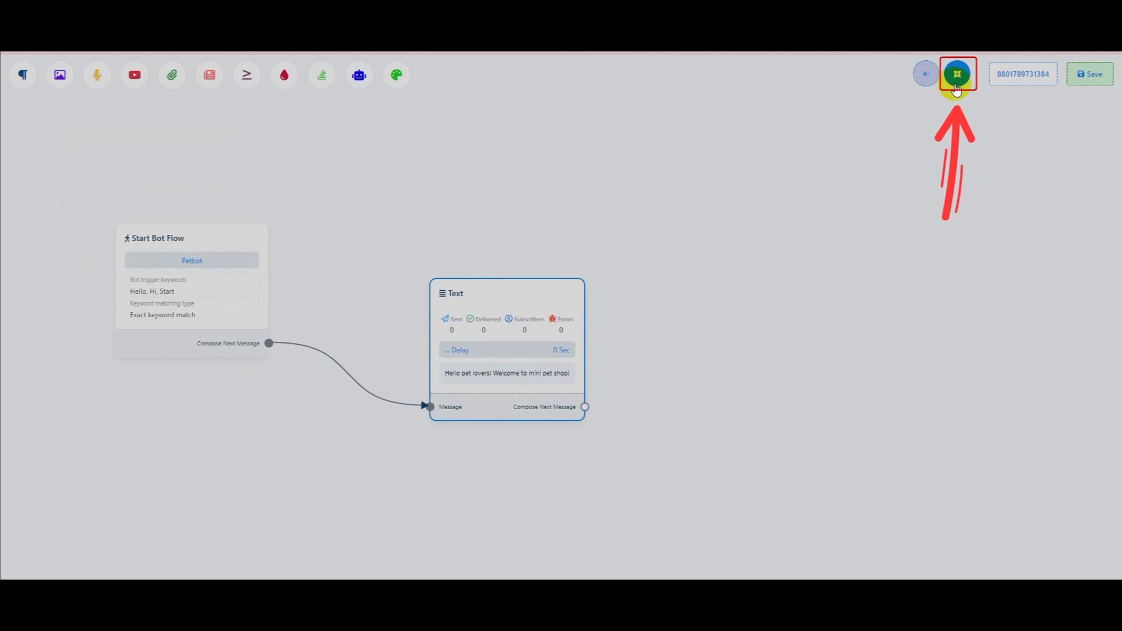
{"action": "left_click", "coordinate": [956, 76]}
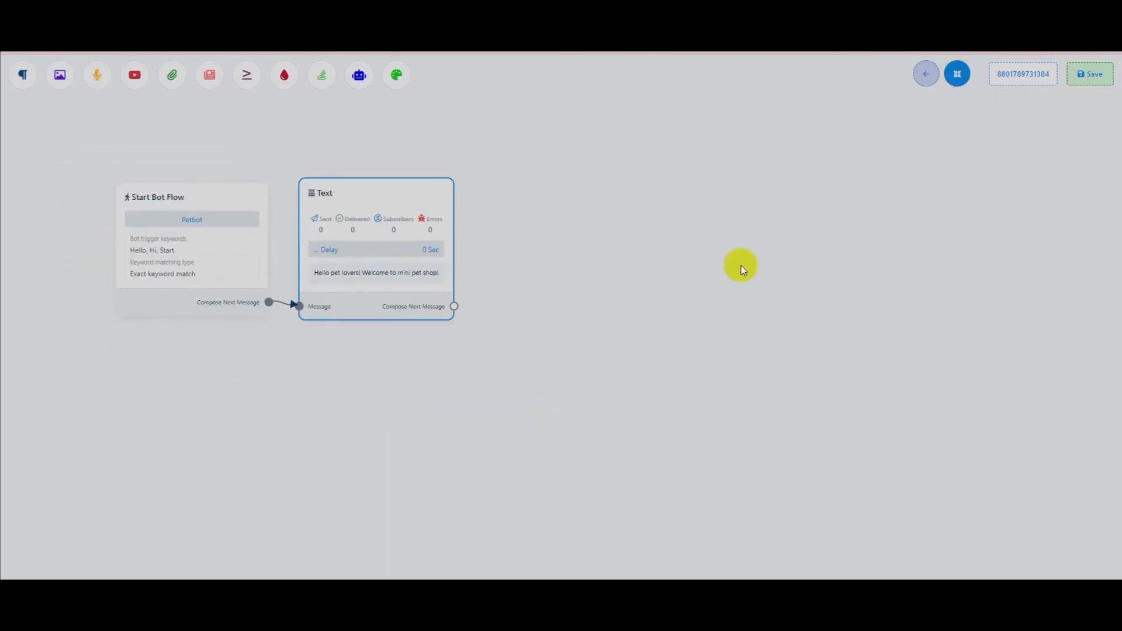
- Add an Interactive node connected to the Text node's next-message output and move it closer to the Text node
{"action": "left_click_drag", "start_coordinate": [321, 311], "coordinate": [417, 280]}
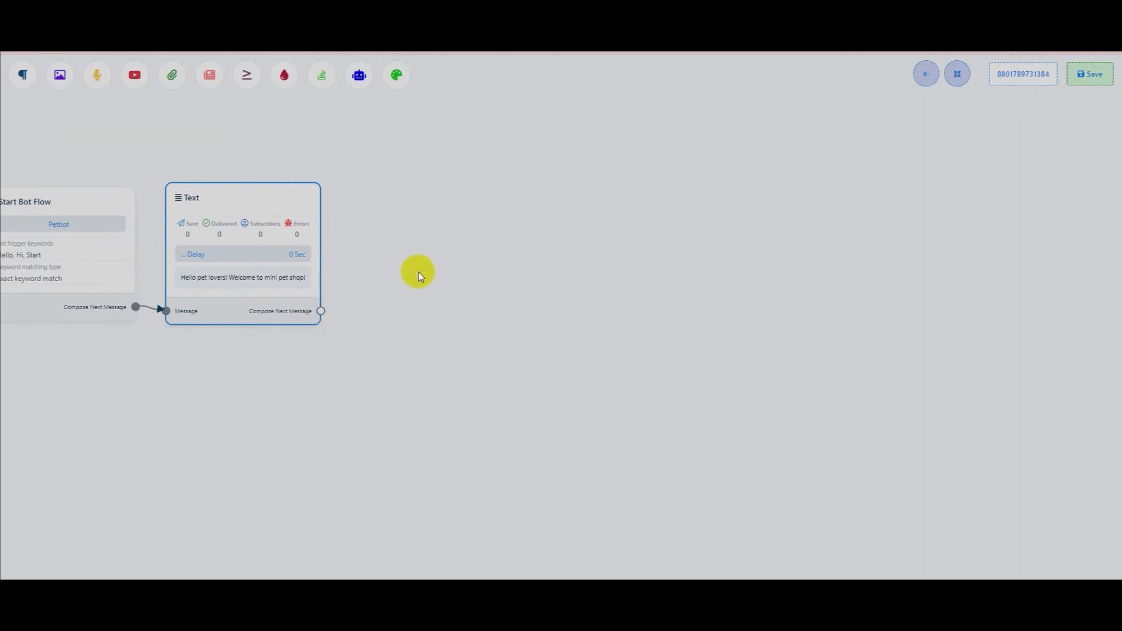
{"action": "left_click", "coordinate": [447, 368]}
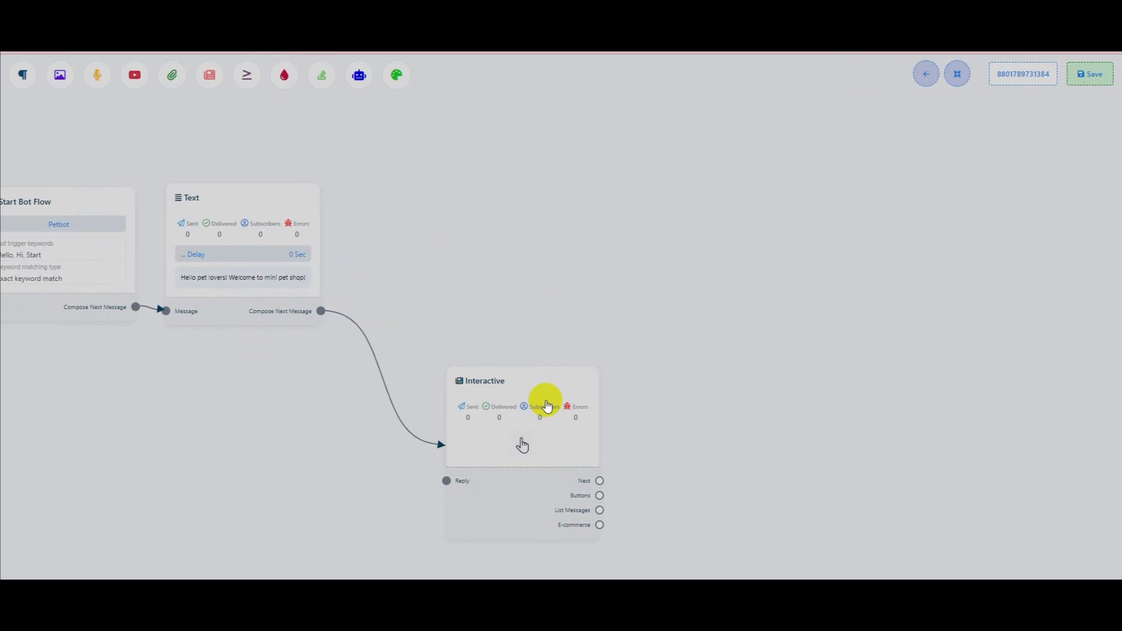
{"action": "left_click_drag", "start_coordinate": [547, 406], "coordinate": [507, 275]}
- Enter the Interactive node's message body "We have a fantastic slection of pet products! Choose any of the option below to get started!"
{"action": "double_click", "coordinate": [507, 275]}
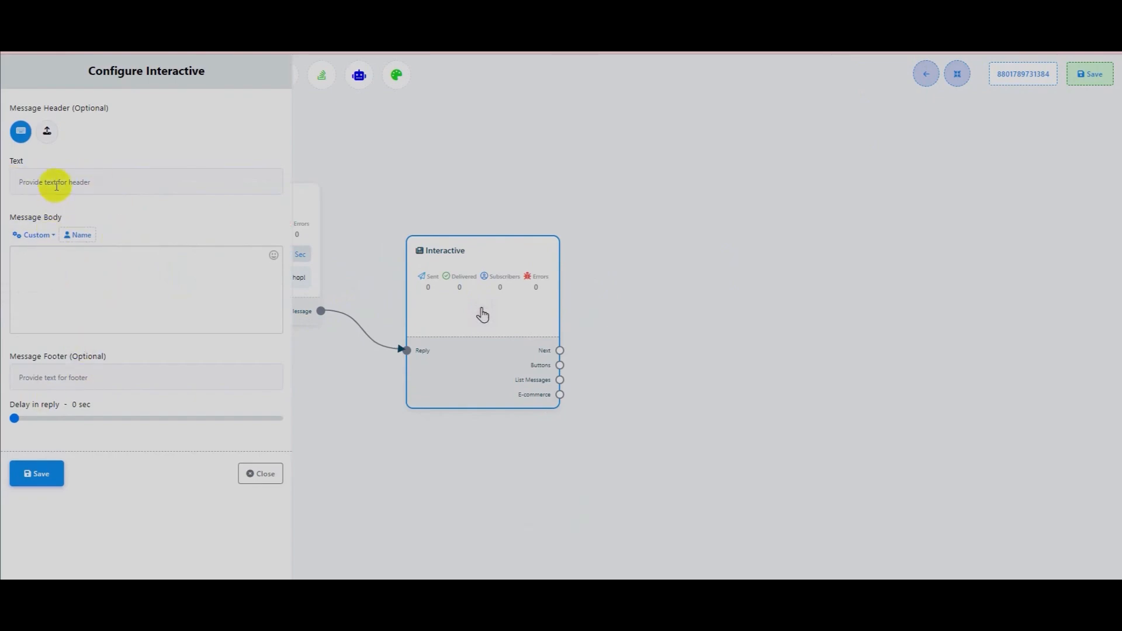
{"action": "left_click", "coordinate": [55, 263]}
{"action": "type", "text": "W"}
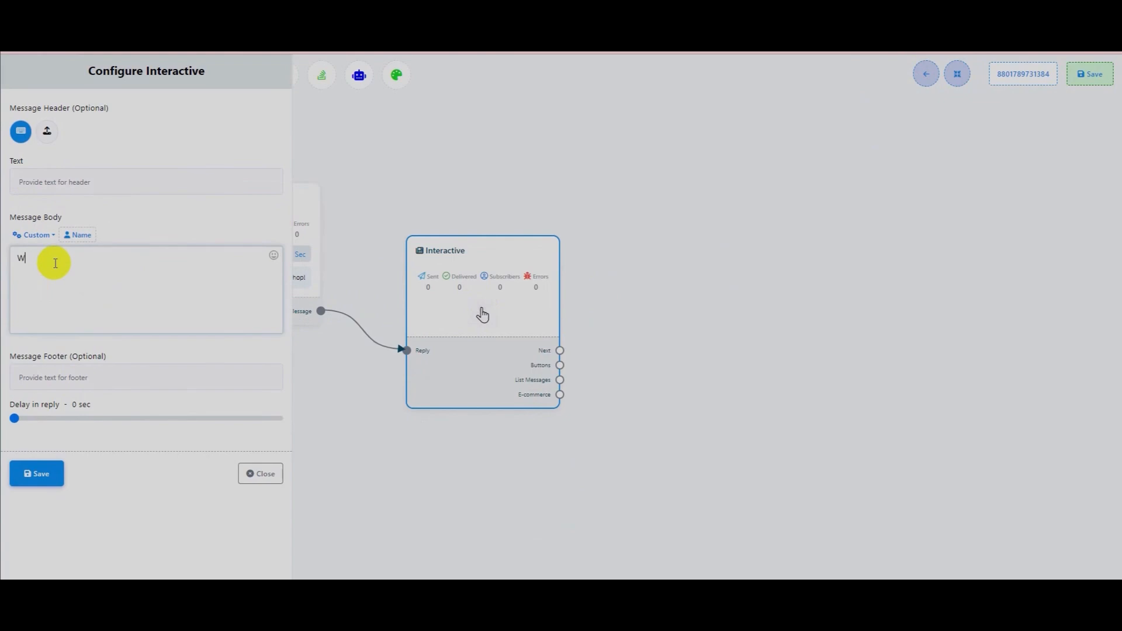
{"action": "type", "text": "e have a fantastic slection"}
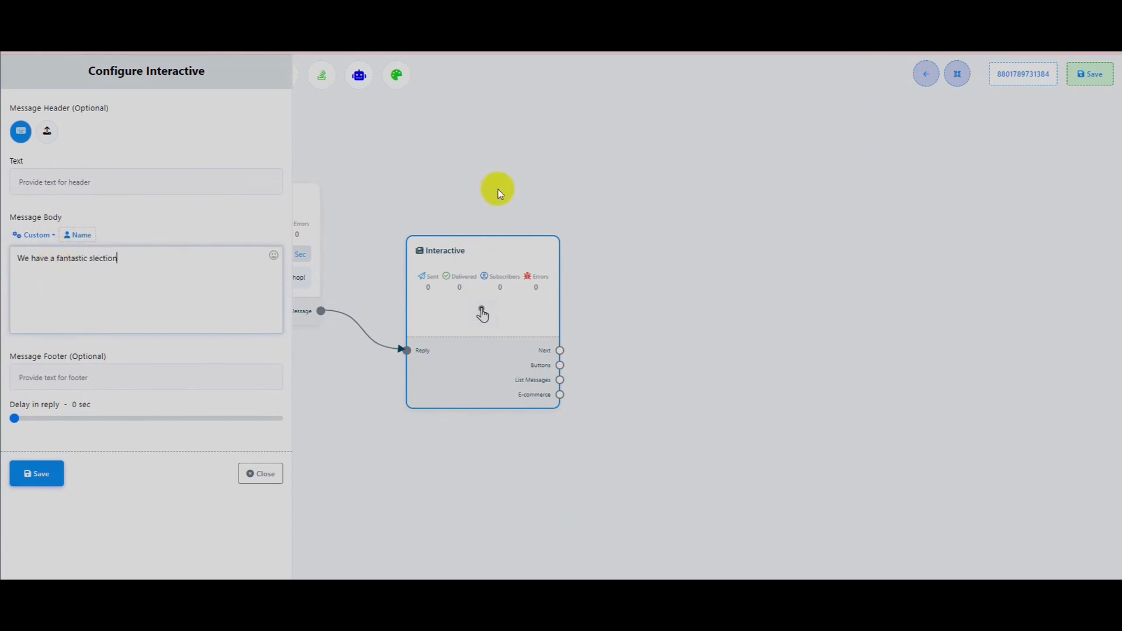
{"action": "type", "text": " of pet products! Choose any of the option belo"}
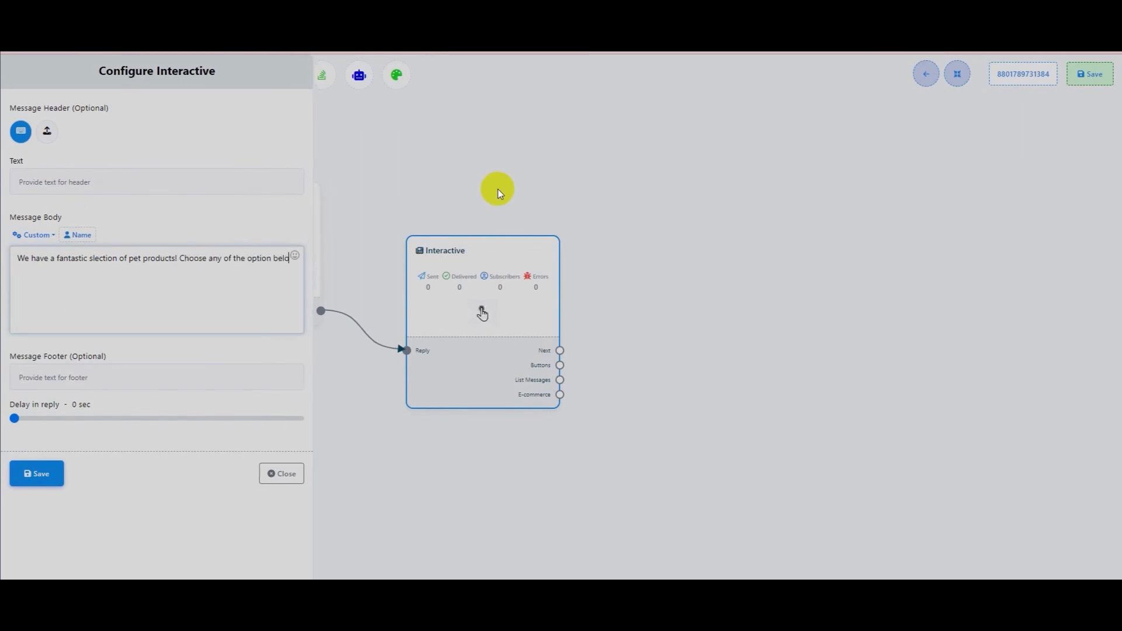
{"action": "type", "text": "w to  get started!"}
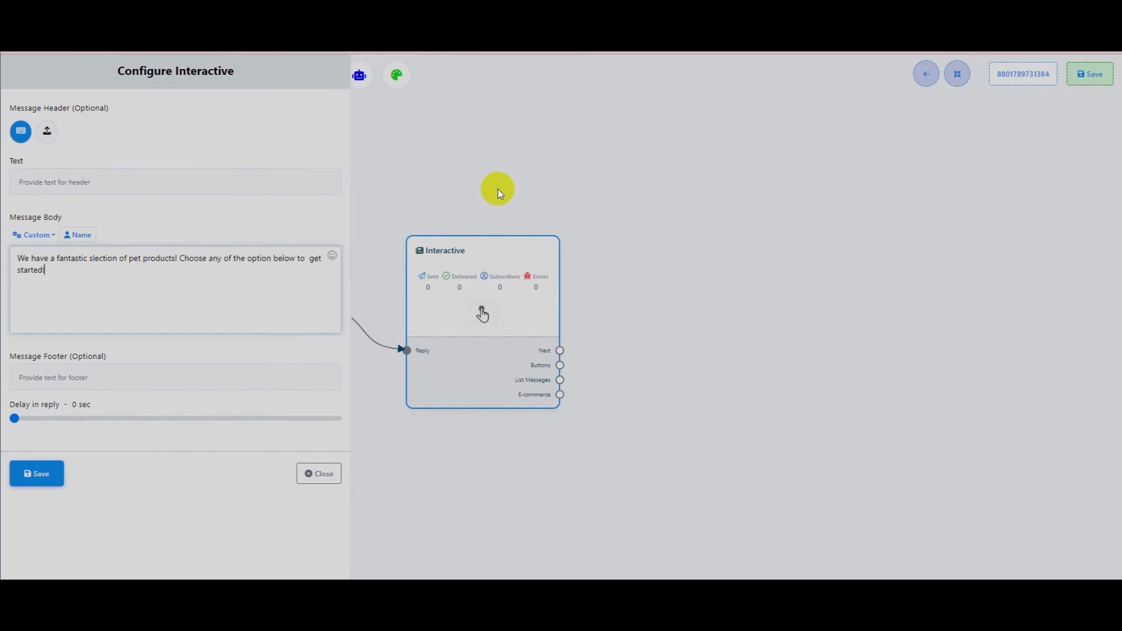
- Set the Interactive message's header text to "Product Preview" and save the node's configuration
{"action": "left_click", "coordinate": [100, 181]}
{"action": "type", "text": "P"}
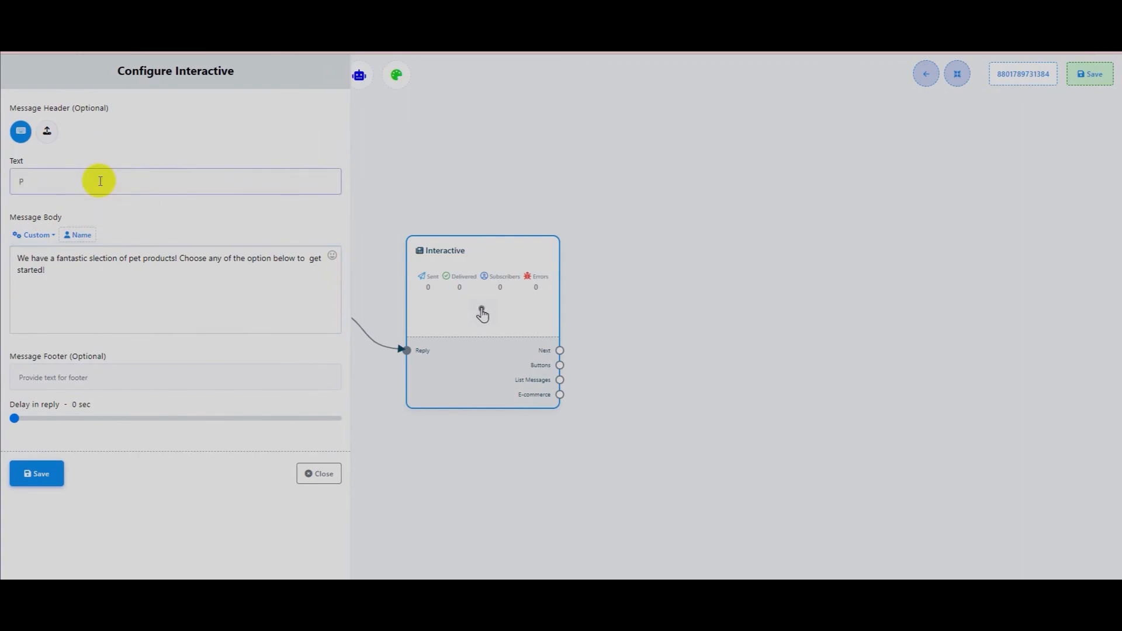
{"action": "type", "text": "roduct peview"}
{"action": "left_click", "coordinate": [52, 182]}
{"action": "type", "text": "r"}
{"action": "left_click", "coordinate": [49, 484]}
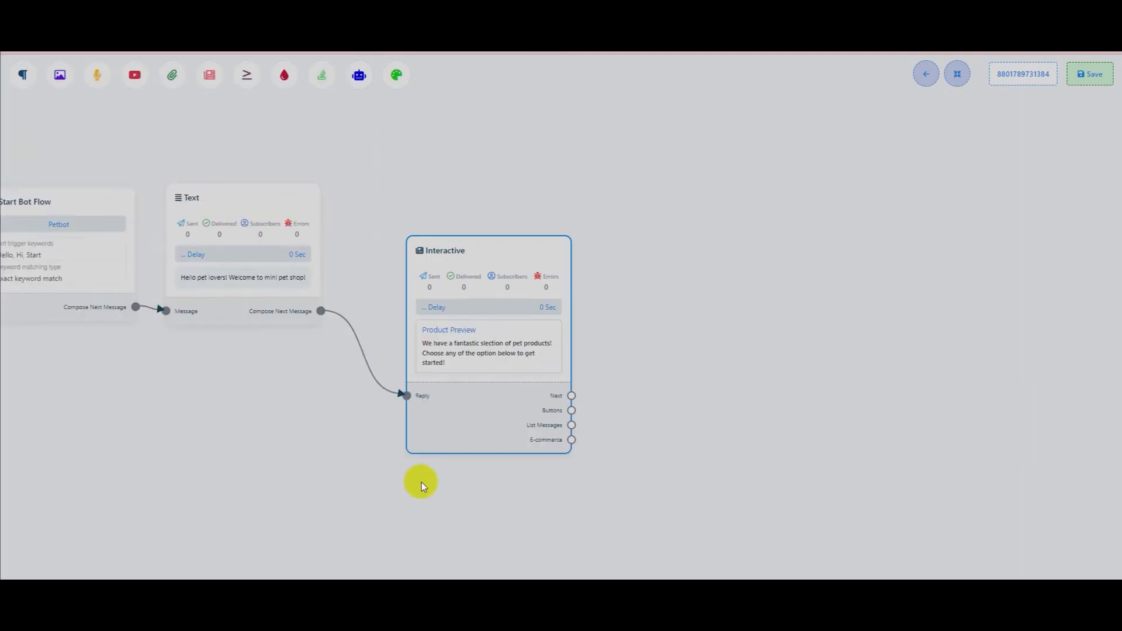
- Add two Button nodes to the Interactive node's Buttons output and place them one above the other beside it
{"action": "left_click", "coordinate": [954, 77]}
{"action": "left_click_drag", "start_coordinate": [622, 288], "coordinate": [486, 296]}
{"action": "left_click_drag", "start_coordinate": [380, 327], "coordinate": [483, 281]}
{"action": "left_click", "coordinate": [523, 318]}
{"action": "left_click_drag", "start_coordinate": [382, 327], "coordinate": [535, 435]}
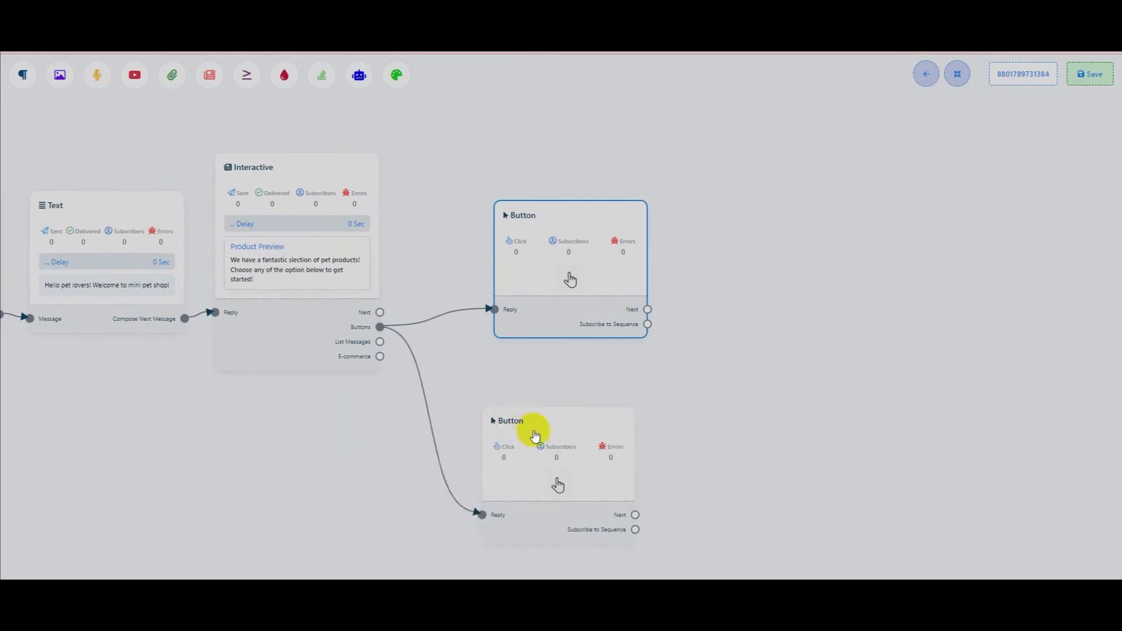
{"action": "left_click", "coordinate": [953, 74]}
{"action": "left_click", "coordinate": [559, 287]}
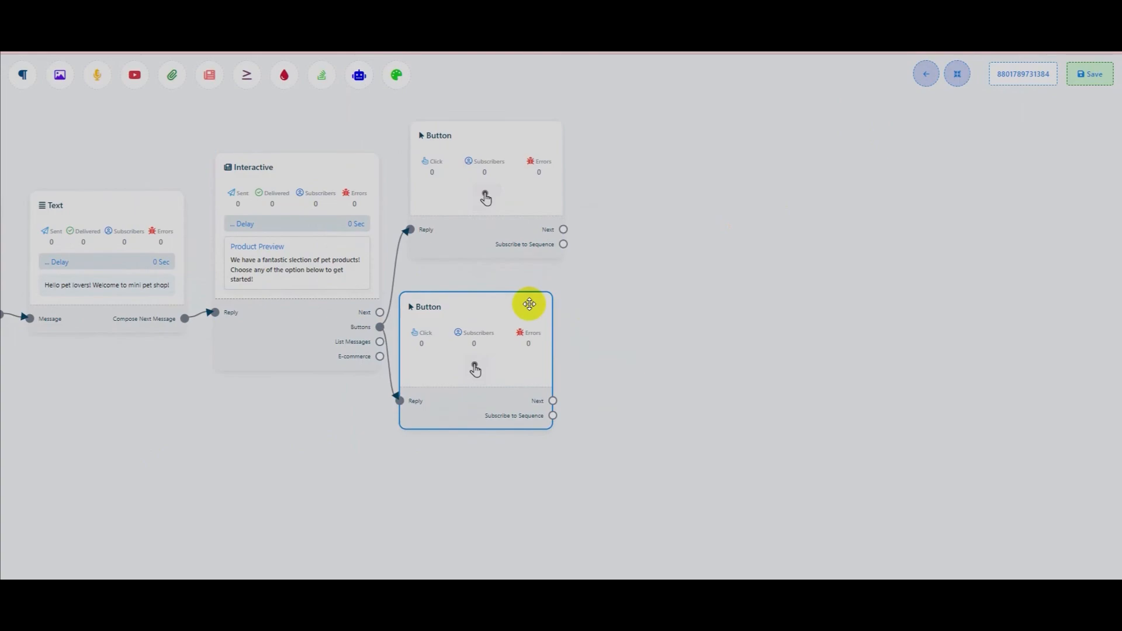
{"action": "left_click_drag", "start_coordinate": [529, 304], "coordinate": [558, 304]}
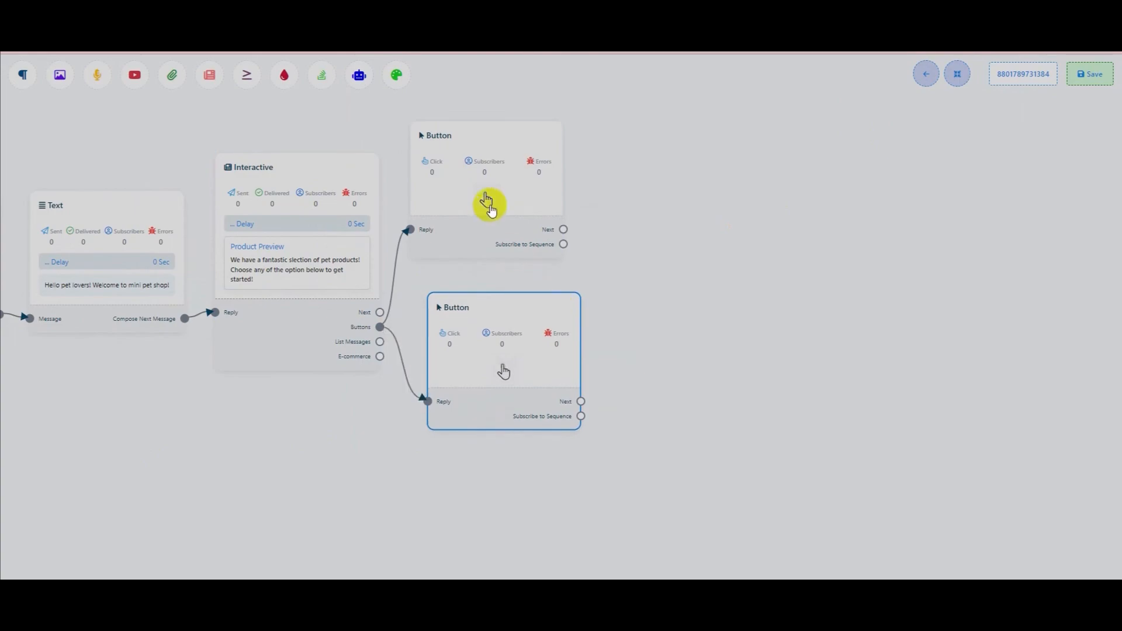
- Name the upper button "See all Products!", set its action to Send Message and save it
{"action": "double_click", "coordinate": [489, 201]}
{"action": "left_click", "coordinate": [149, 135]}
{"action": "type", "text": "See all Products!"}
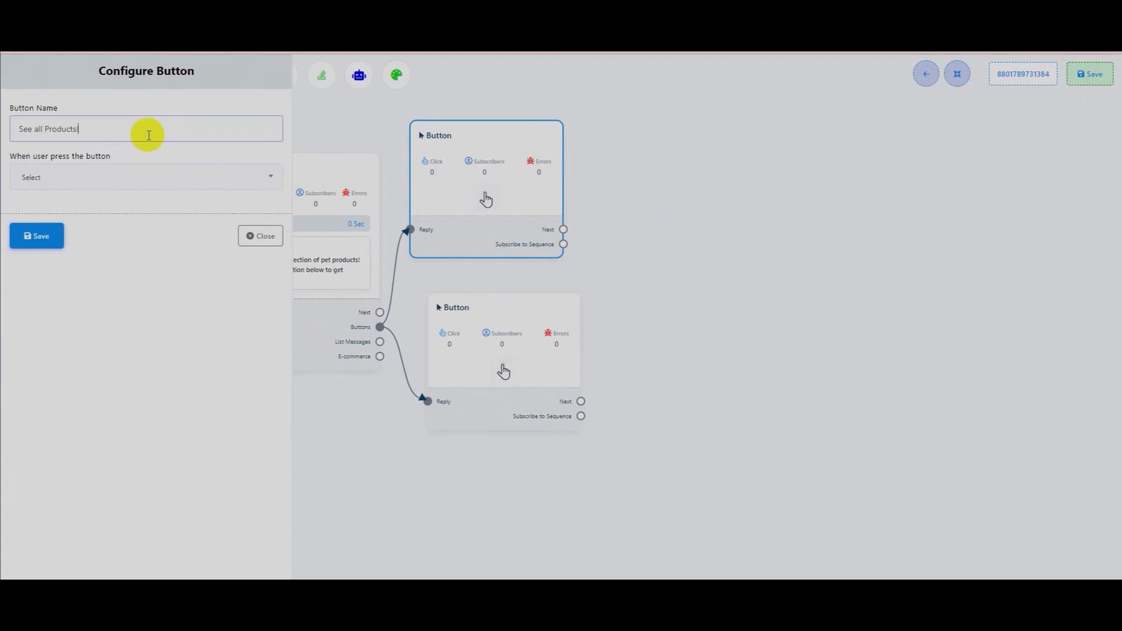
{"action": "left_click", "coordinate": [137, 181]}
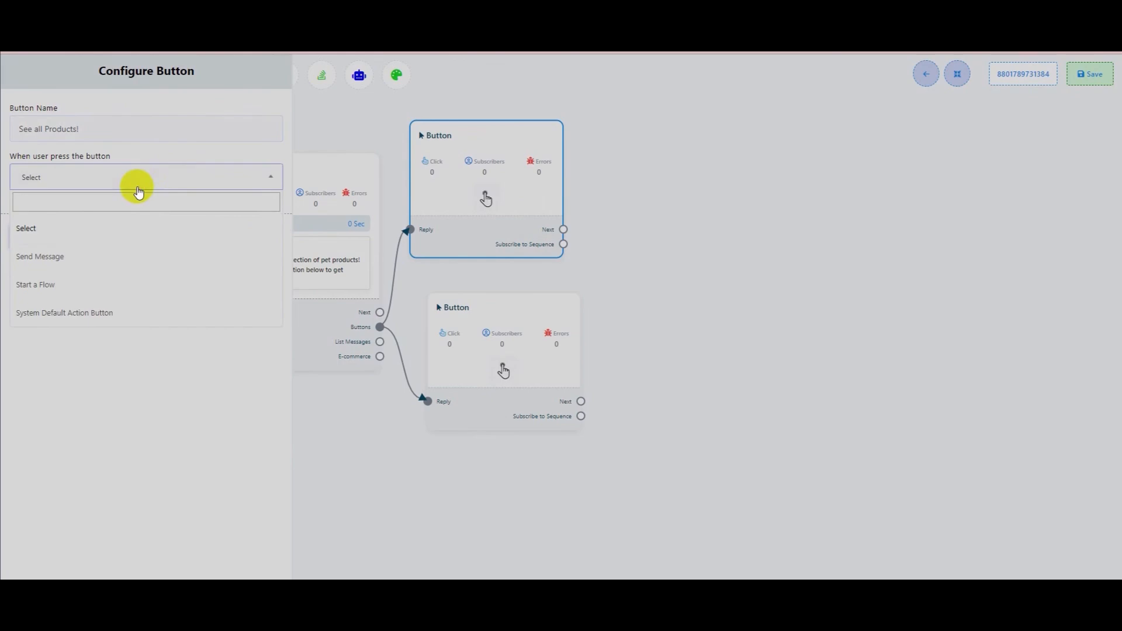
{"action": "left_click", "coordinate": [104, 256]}
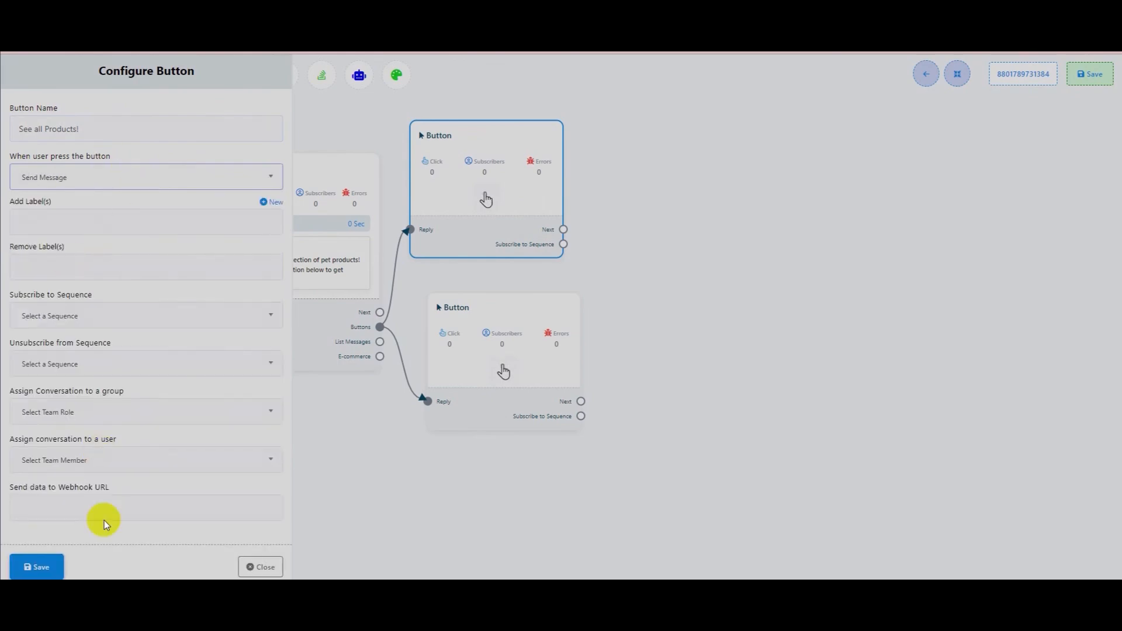
{"action": "left_click", "coordinate": [50, 565]}
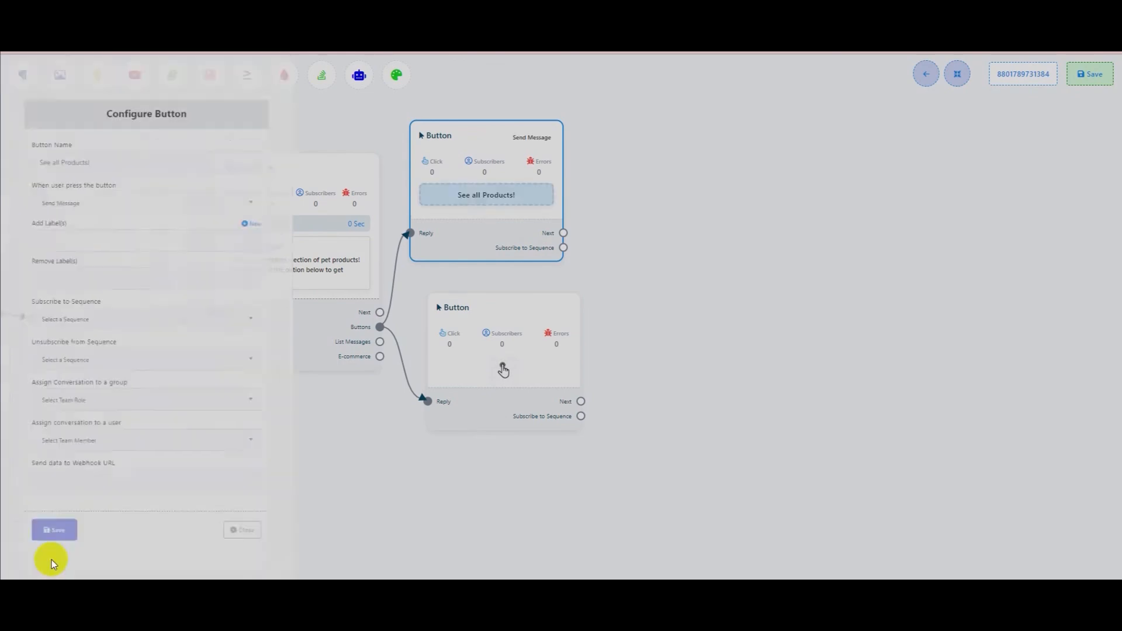
- Name the lower button "But Now!" with the Send Message action, save it and auto-arrange the flow
{"action": "left_click", "coordinate": [503, 372]}
{"action": "left_click", "coordinate": [53, 129]}
{"action": "type", "text": "But Now!"}
{"action": "left_click", "coordinate": [64, 177]}
{"action": "left_click", "coordinate": [60, 253]}
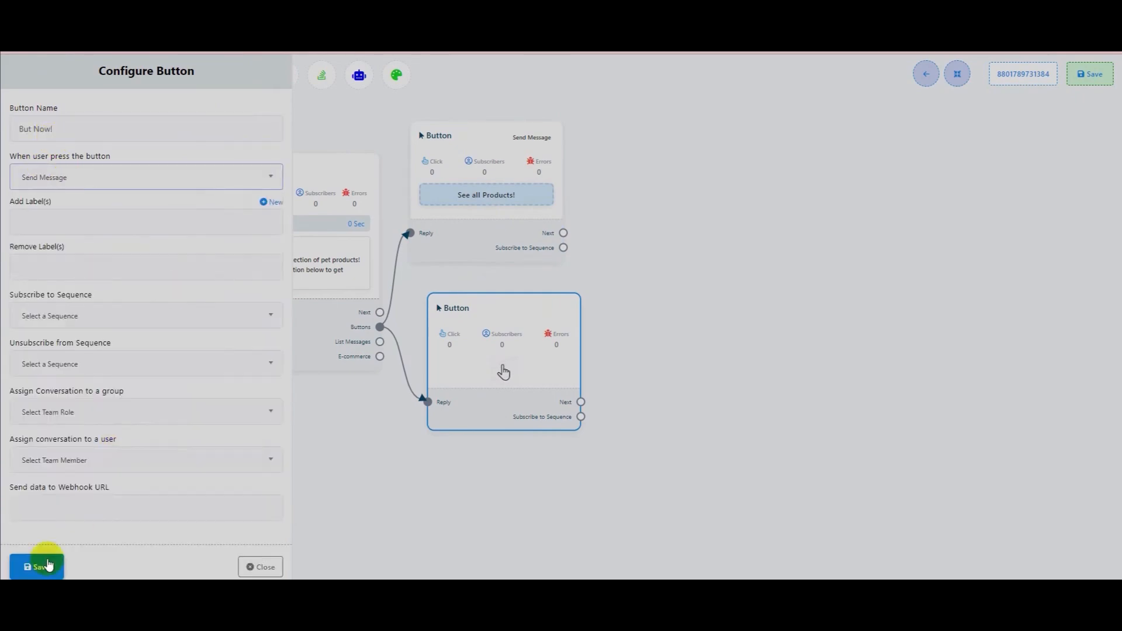
{"action": "left_click", "coordinate": [37, 562]}
{"action": "left_click", "coordinate": [957, 74]}
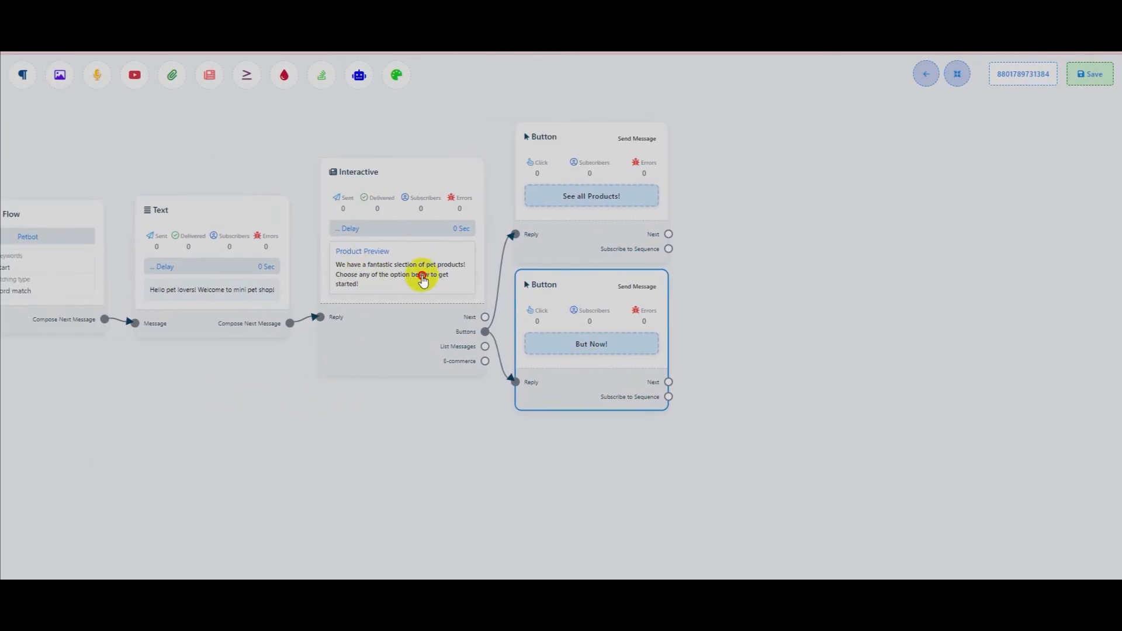
{"action": "left_click", "coordinate": [423, 281]}
{"action": "left_click", "coordinate": [46, 134]}
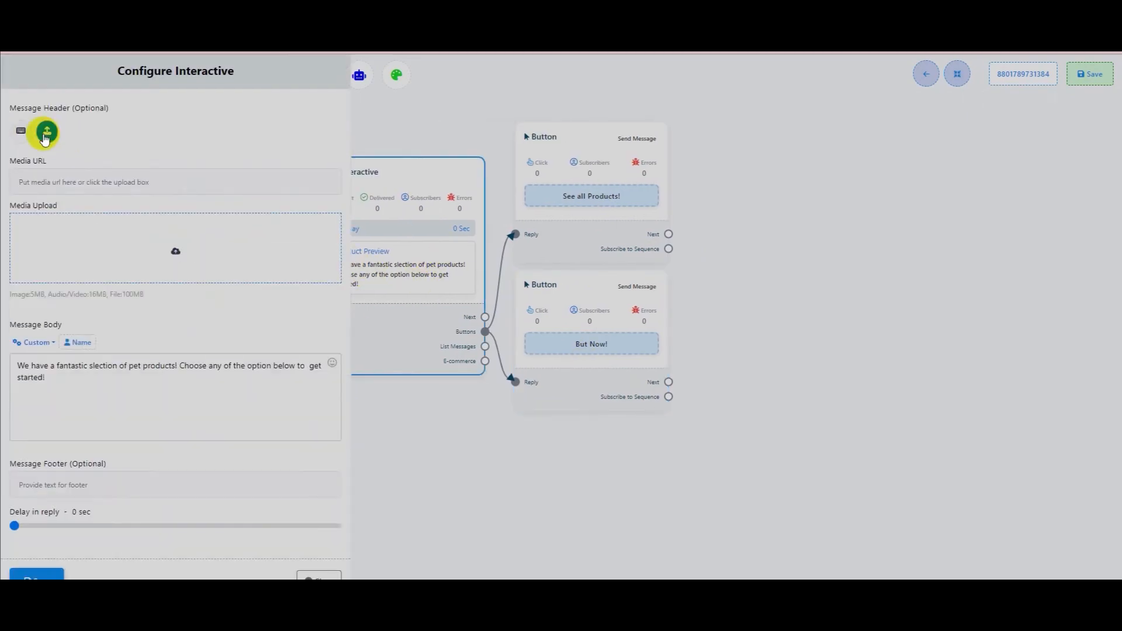
{"action": "left_click", "coordinate": [116, 246]}
{"action": "left_click", "coordinate": [305, 271]}
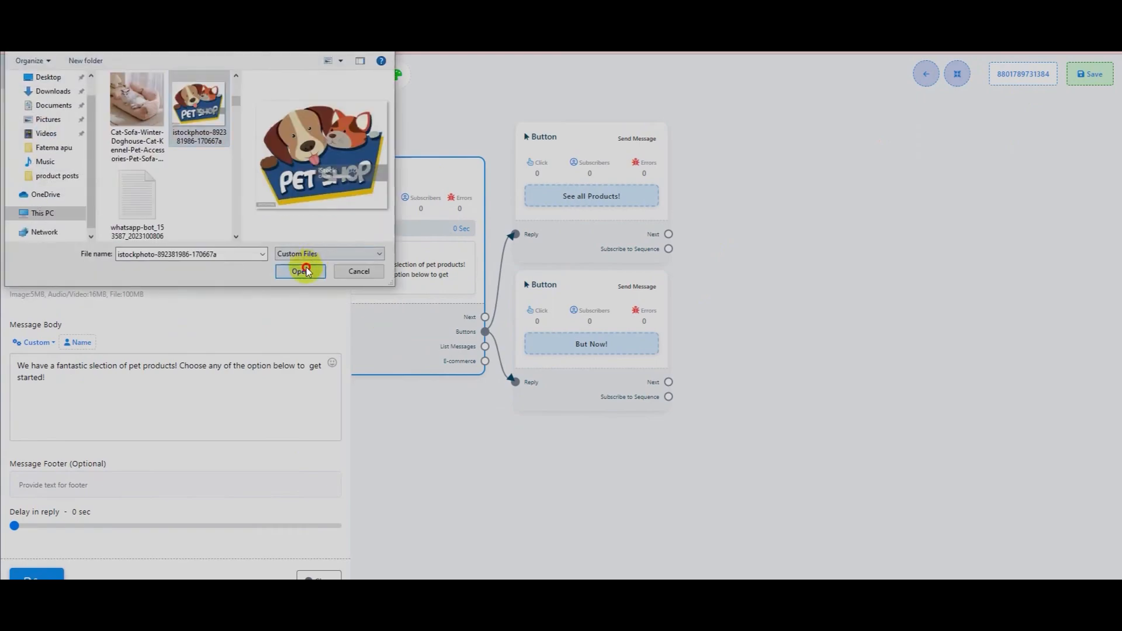
{"action": "left_click", "coordinate": [42, 572]}
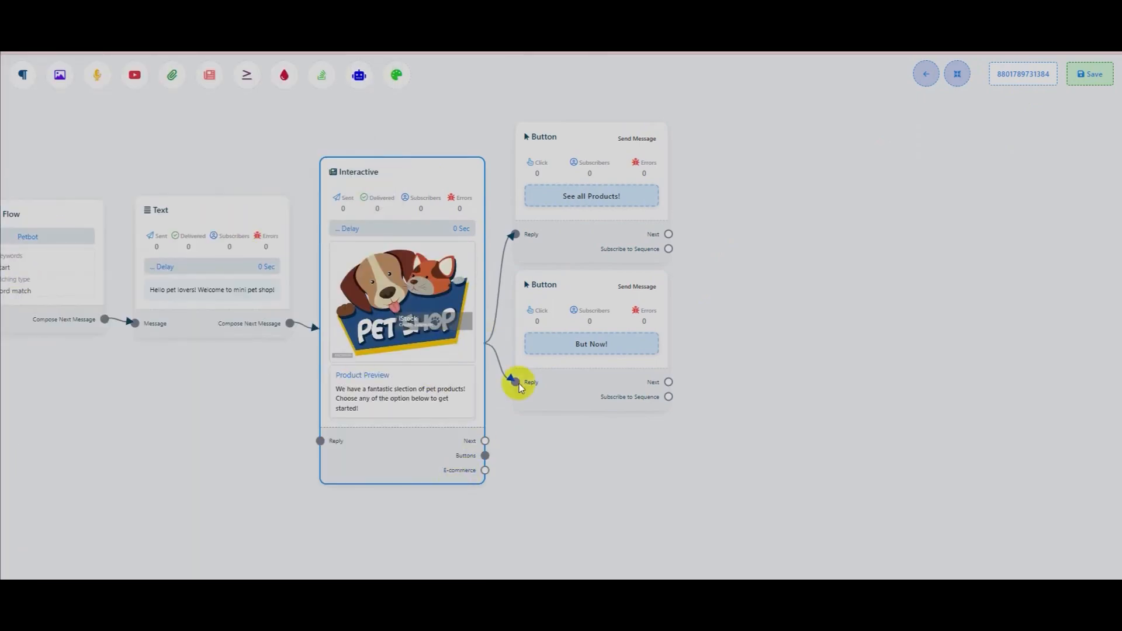
- Add a second Interactive node connected to the Next output of the "See all Products!" button
{"action": "left_click_drag", "start_coordinate": [629, 441], "coordinate": [370, 428]}
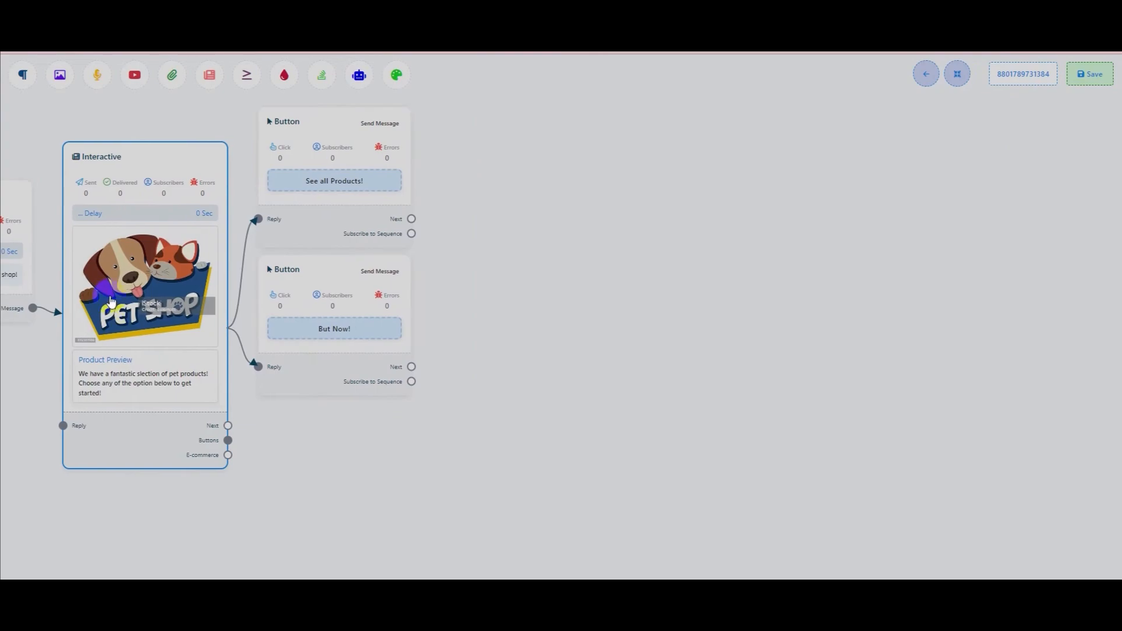
{"action": "left_click_drag", "start_coordinate": [454, 383], "coordinate": [363, 431]}
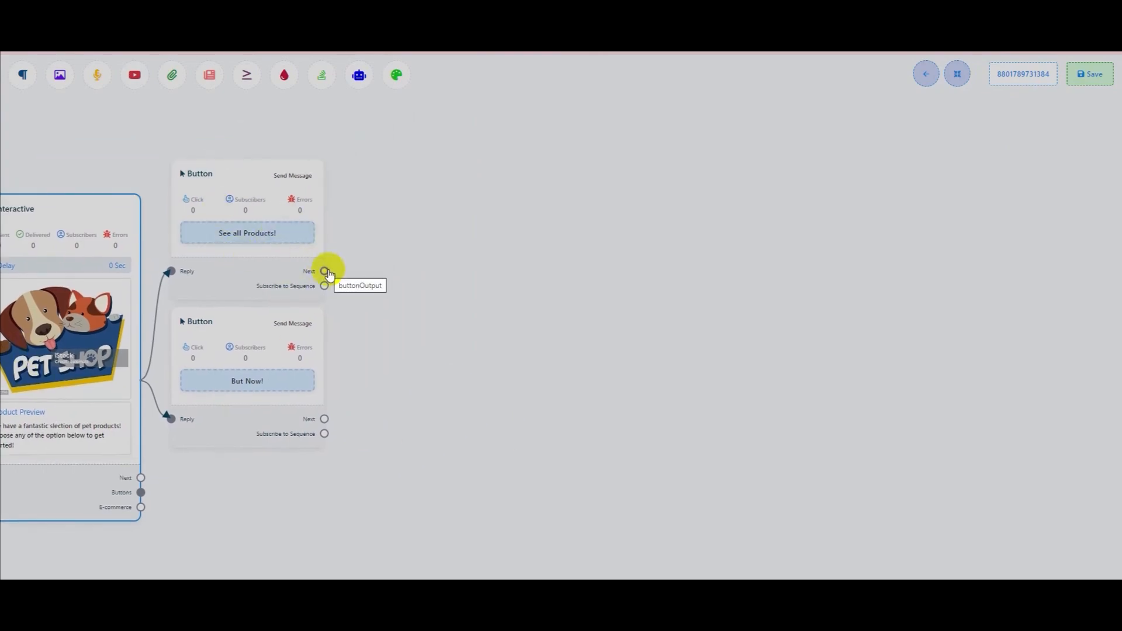
{"action": "left_click_drag", "start_coordinate": [326, 272], "coordinate": [526, 259]}
{"action": "left_click", "coordinate": [562, 345]}
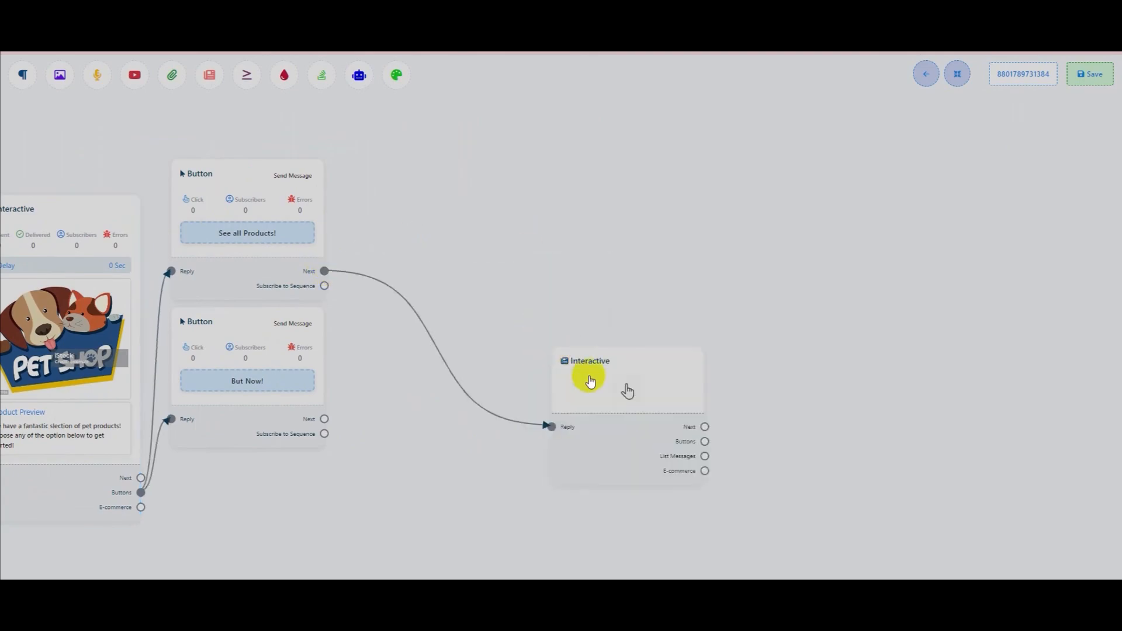
- Set the new Interactive node's message body to "Here are some of our featured pet products! choose your preference!" and save it
{"action": "left_click", "coordinate": [494, 295]}
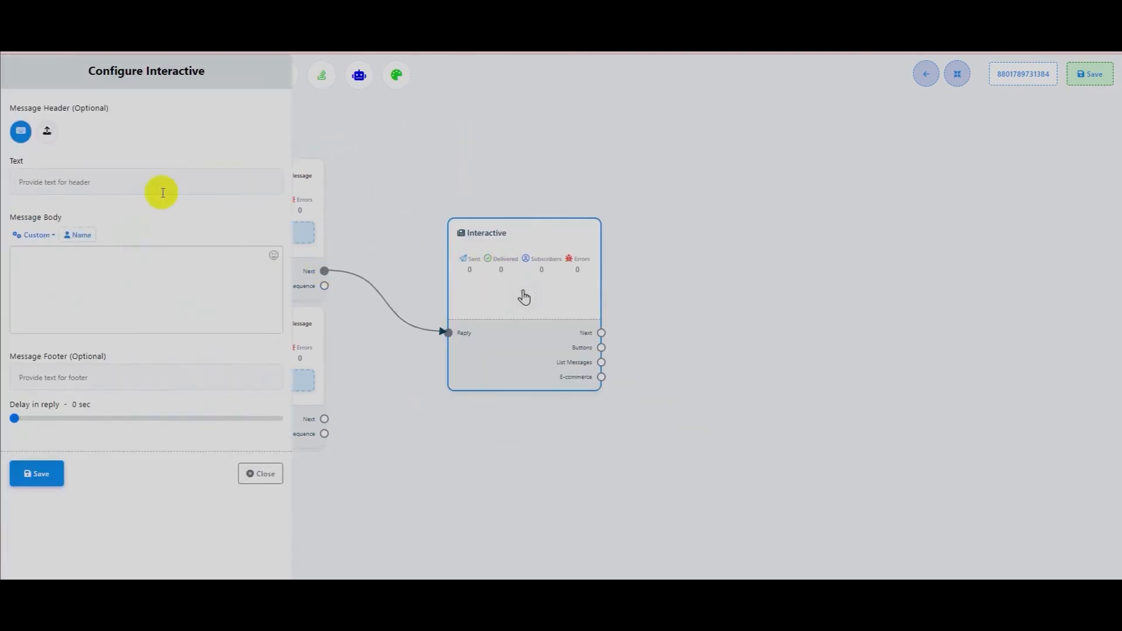
{"action": "left_click", "coordinate": [84, 280]}
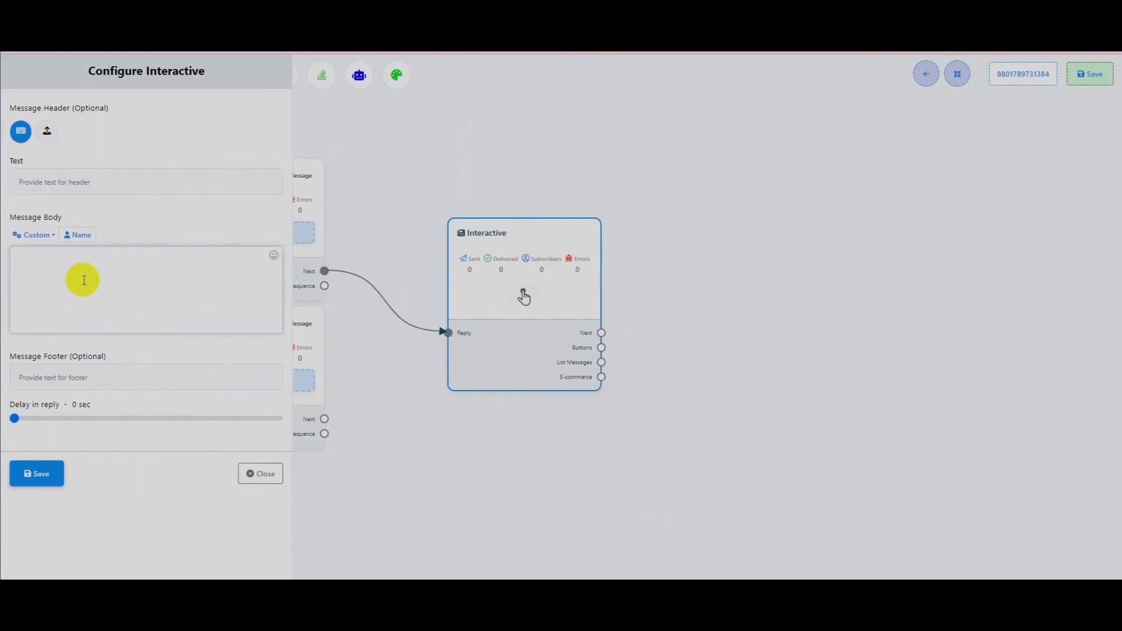
{"action": "type", "text": "Here are some of our featured pet product"}
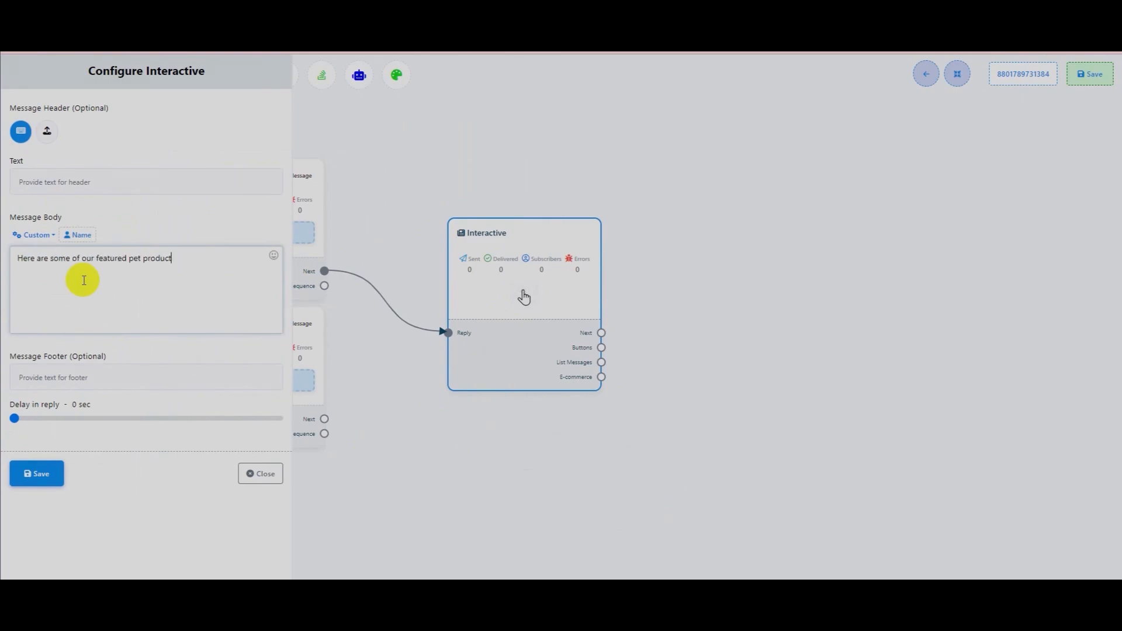
{"action": "type", "text": "s! choose your preference!"}
{"action": "left_click", "coordinate": [46, 474]}
- Attach two buttons to the featured products message and save the upper one as "Cat bed" with the Send Message action
{"action": "left_click_drag", "start_coordinate": [493, 418], "coordinate": [330, 371]}
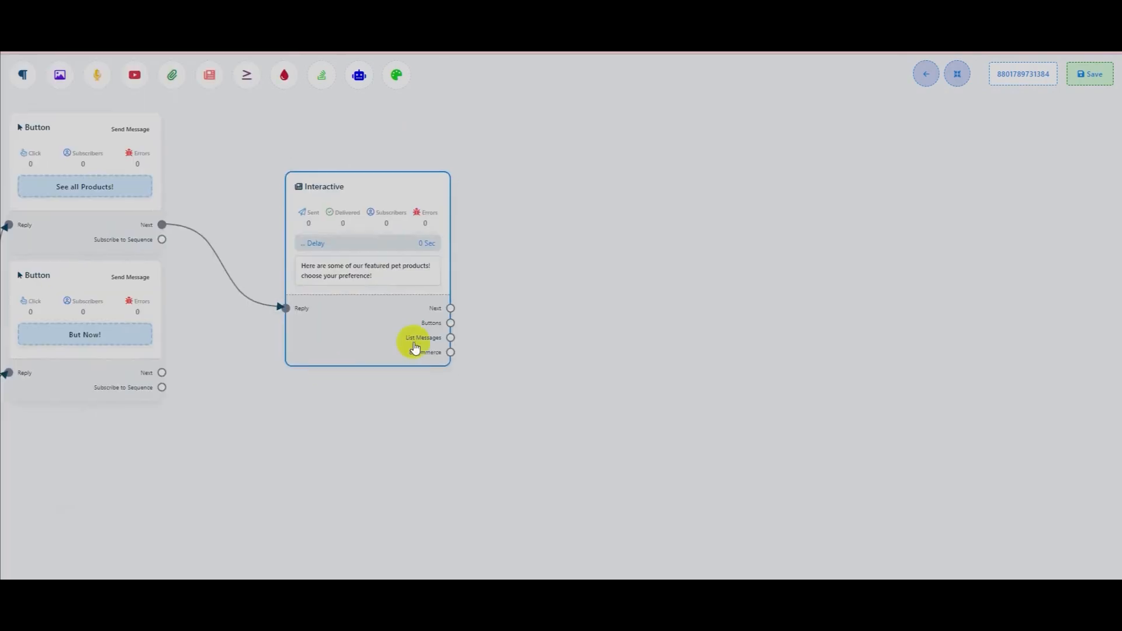
{"action": "left_click", "coordinate": [450, 320]}
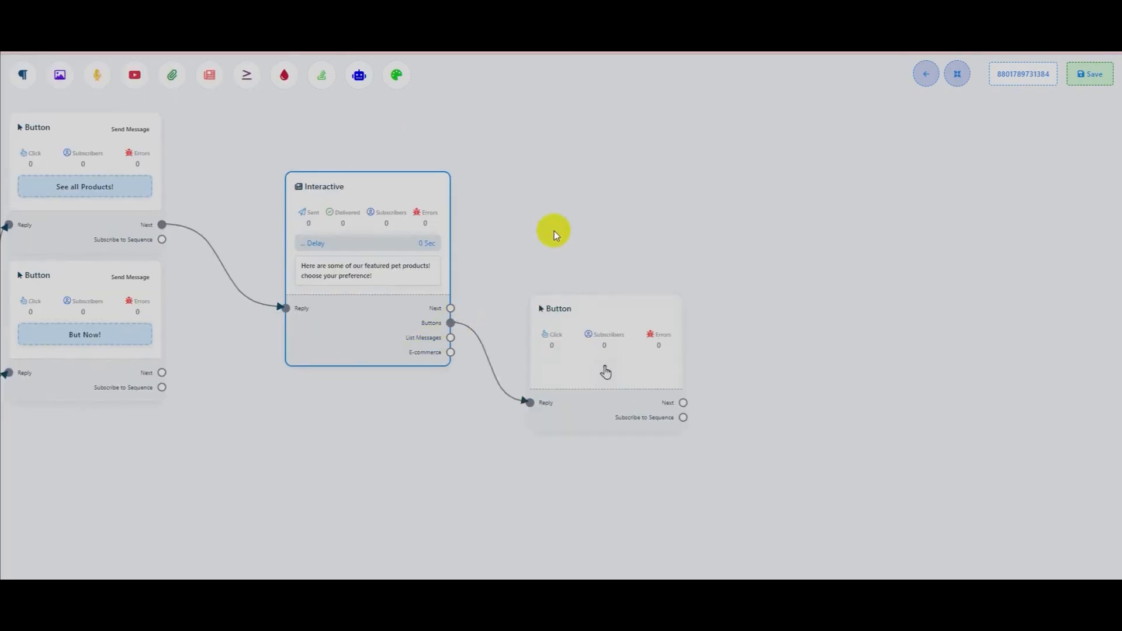
{"action": "left_click", "coordinate": [393, 250]}
{"action": "left_click", "coordinate": [100, 128]}
{"action": "type", "text": "C"}
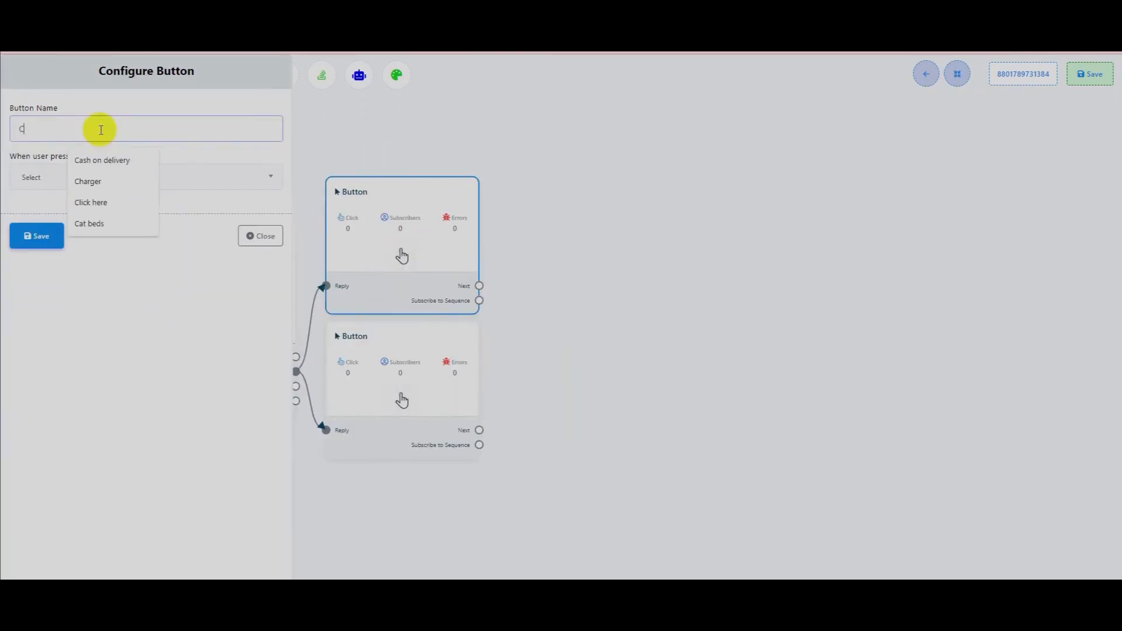
{"action": "type", "text": "at bed"}
{"action": "left_click", "coordinate": [63, 177]}
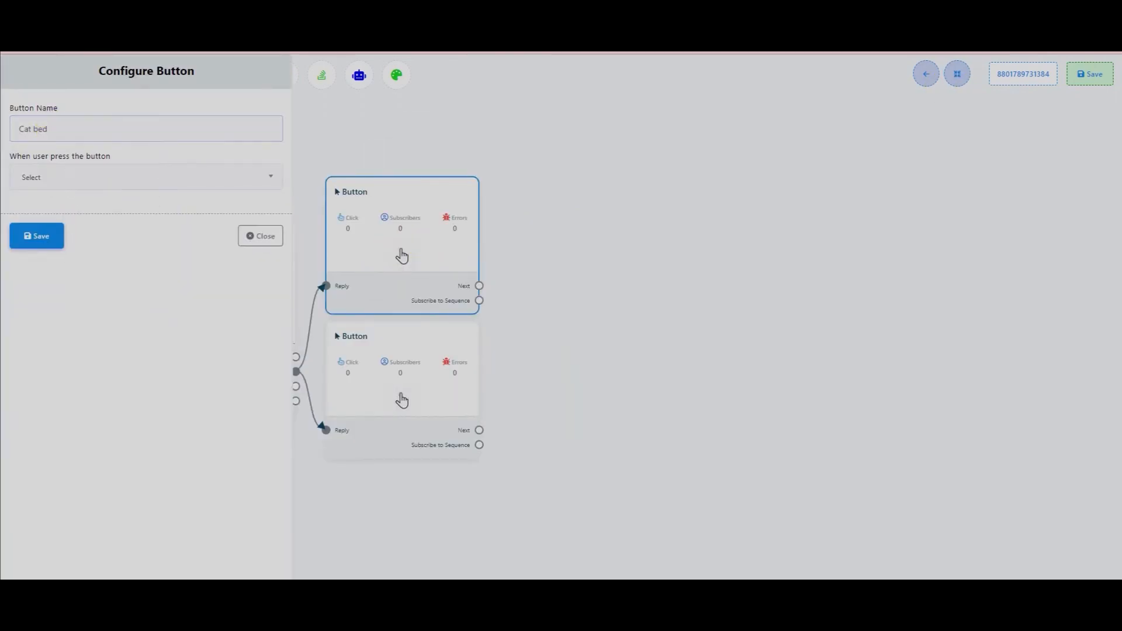
{"action": "left_click", "coordinate": [67, 250]}
{"action": "left_click", "coordinate": [36, 567]}
- Name the button below "Cat bed" "Dog collar!", set its action to Send Message and save it
{"action": "left_click", "coordinate": [374, 380]}
{"action": "left_click", "coordinate": [77, 129]}
{"action": "type", "text": "Dog"}
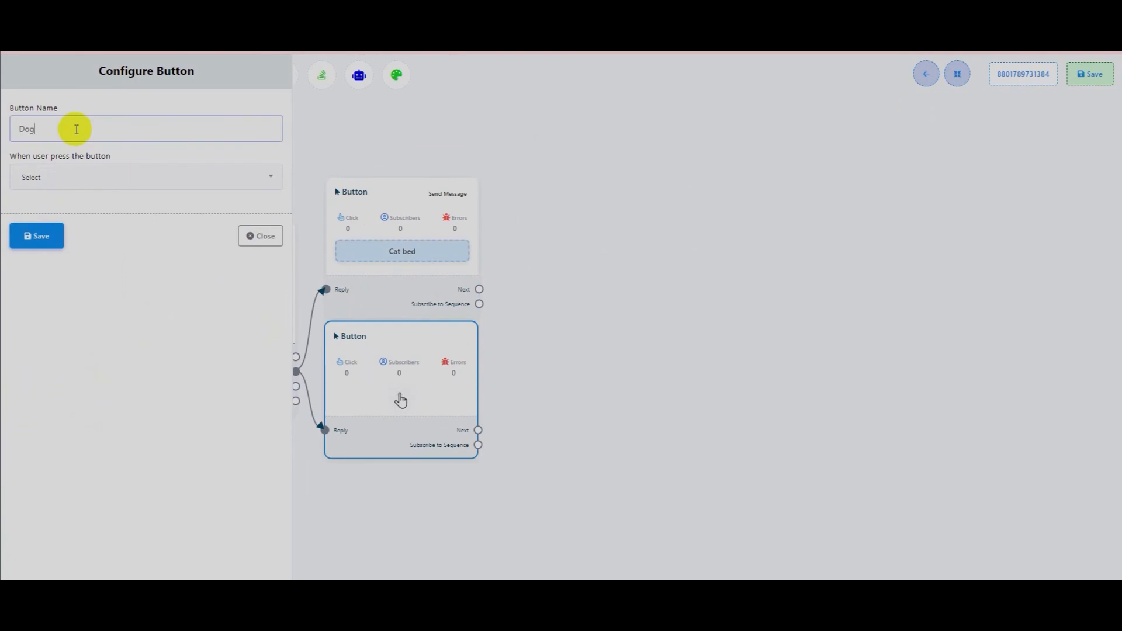
{"action": "type", "text": " collar!"}
{"action": "left_click", "coordinate": [75, 179]}
{"action": "left_click", "coordinate": [44, 257]}
{"action": "left_click", "coordinate": [36, 567]}
- Add an Interactive node connected to the Next output of the "Cat bed" button and open its configuration
{"action": "left_click_drag", "start_coordinate": [349, 513], "coordinate": [238, 513]}
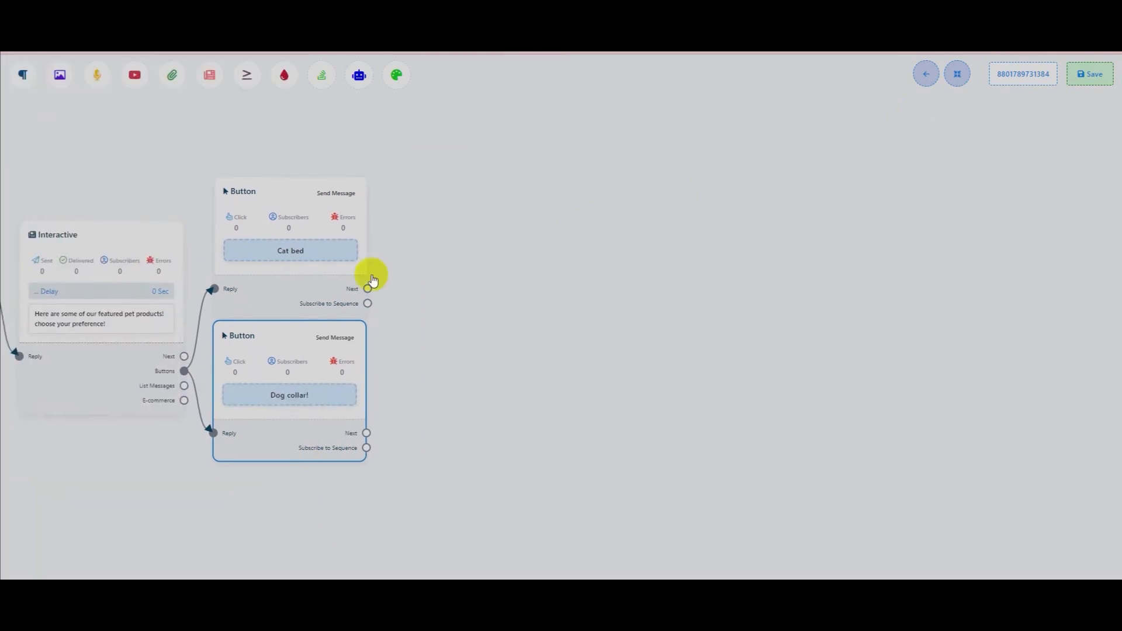
{"action": "left_click_drag", "start_coordinate": [446, 272], "coordinate": [357, 319]}
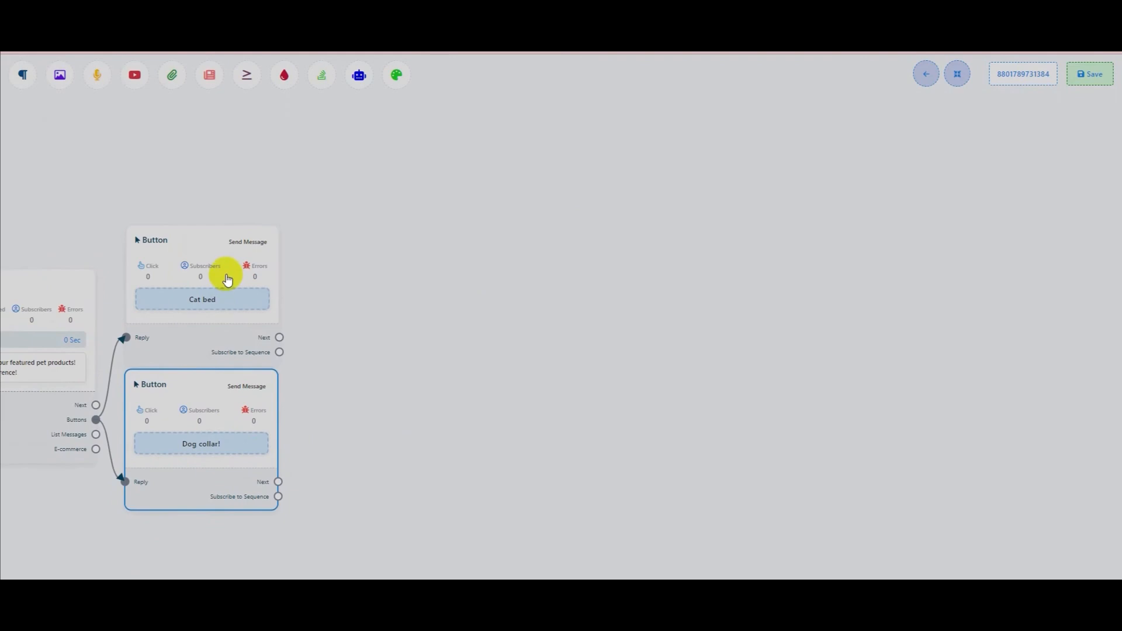
{"action": "left_click_drag", "start_coordinate": [226, 274], "coordinate": [238, 243]}
{"action": "left_click_drag", "start_coordinate": [291, 305], "coordinate": [396, 256]}
{"action": "left_click", "coordinate": [430, 344]}
{"action": "left_click", "coordinate": [472, 367]}
{"action": "left_click_drag", "start_coordinate": [472, 367], "coordinate": [433, 315]}
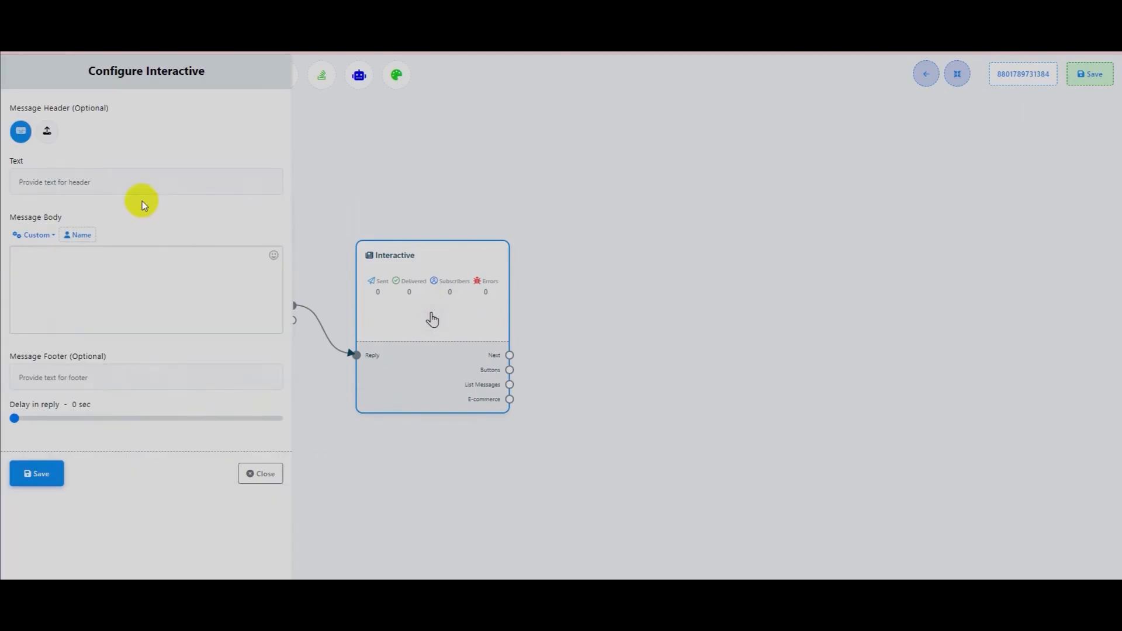
- Set the message body to "Wonderful! What kind of cat bed would you like to buy?" and save the node
{"action": "left_click", "coordinate": [99, 266]}
{"action": "type", "text": "Wonderful! What kind "}
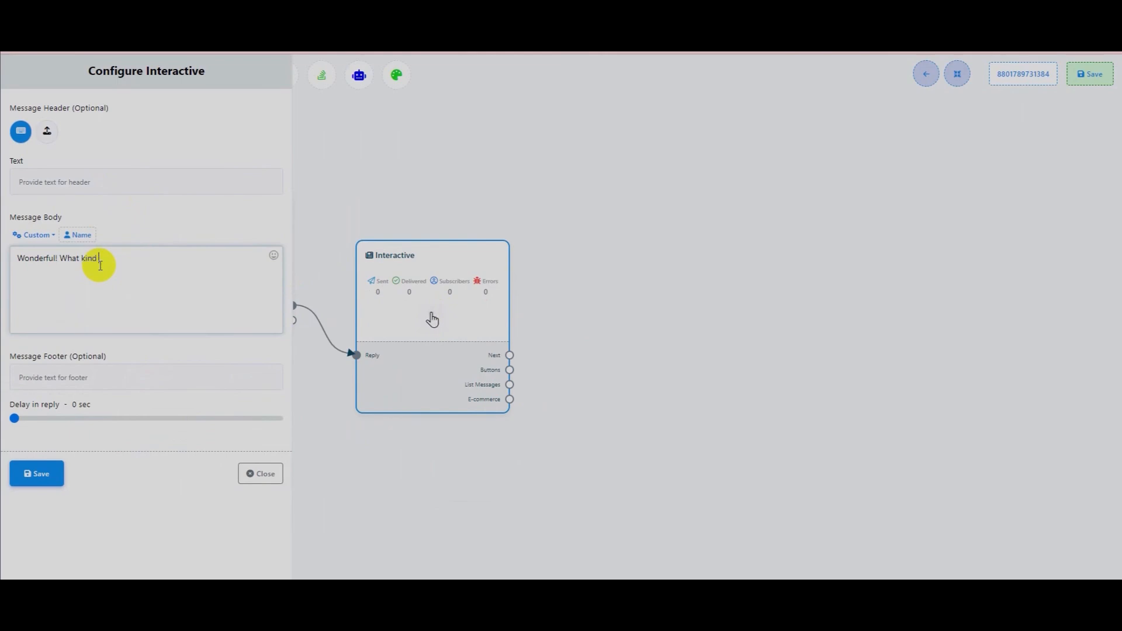
{"action": "type", "text": "of cat bed would you like to buy?"}
{"action": "left_click", "coordinate": [41, 476]}
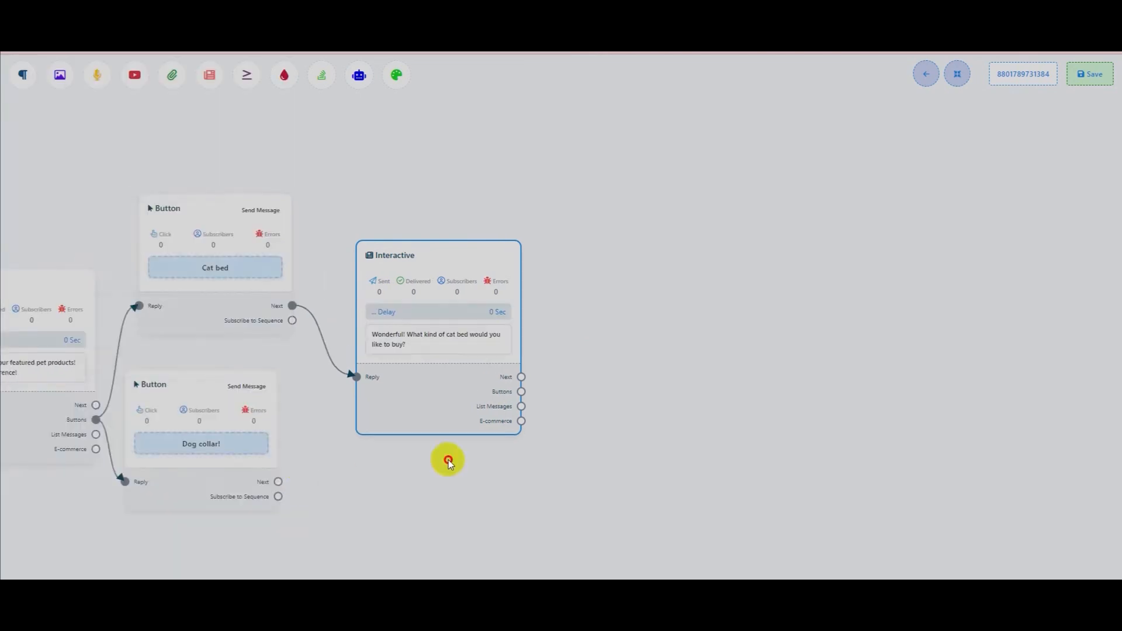
- Add two Button nodes connected to the Buttons output of the cat bed question message
{"action": "left_click_drag", "start_coordinate": [441, 462], "coordinate": [232, 404]}
{"action": "left_click_drag", "start_coordinate": [298, 340], "coordinate": [397, 257]}
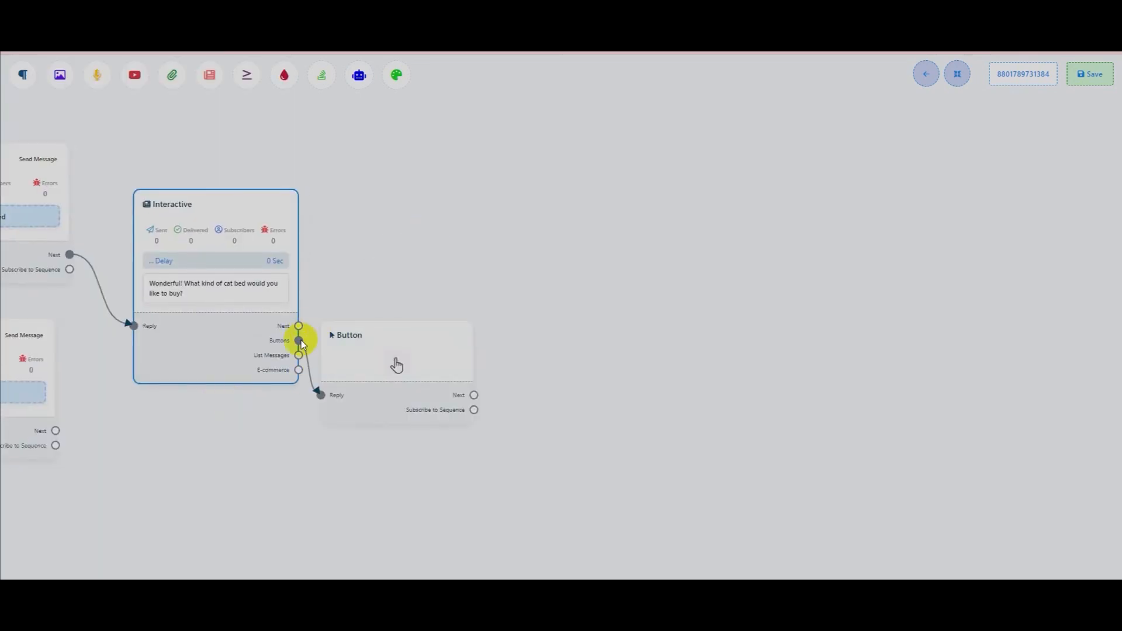
{"action": "left_click_drag", "start_coordinate": [298, 340], "coordinate": [403, 404]}
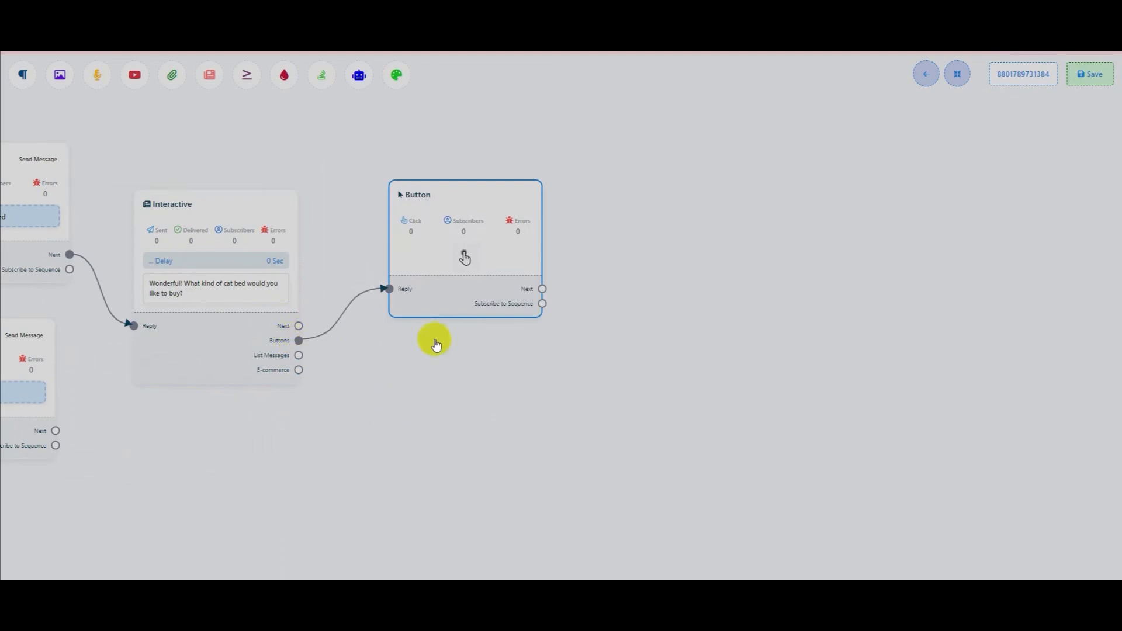
- Name the upper new button "Cat cave", set its action to Send Message and save it
{"action": "double_click", "coordinate": [451, 266]}
{"action": "left_click", "coordinate": [74, 134]}
{"action": "type", "text": "Ca"}
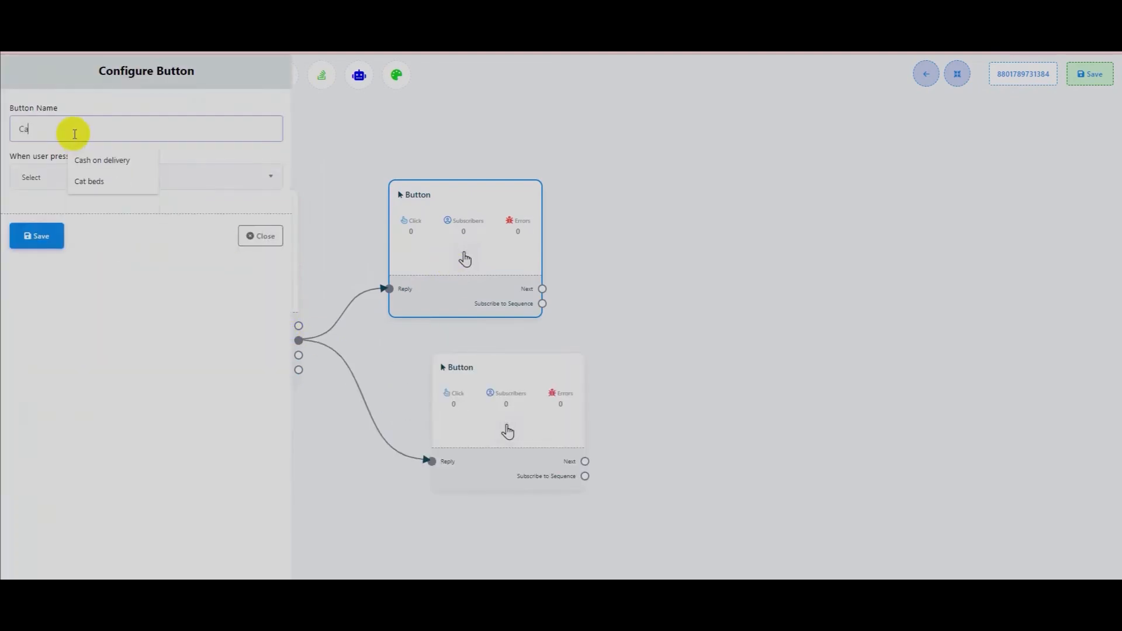
{"action": "type", "text": "t cave"}
{"action": "left_click", "coordinate": [70, 177]}
{"action": "left_click", "coordinate": [55, 251]}
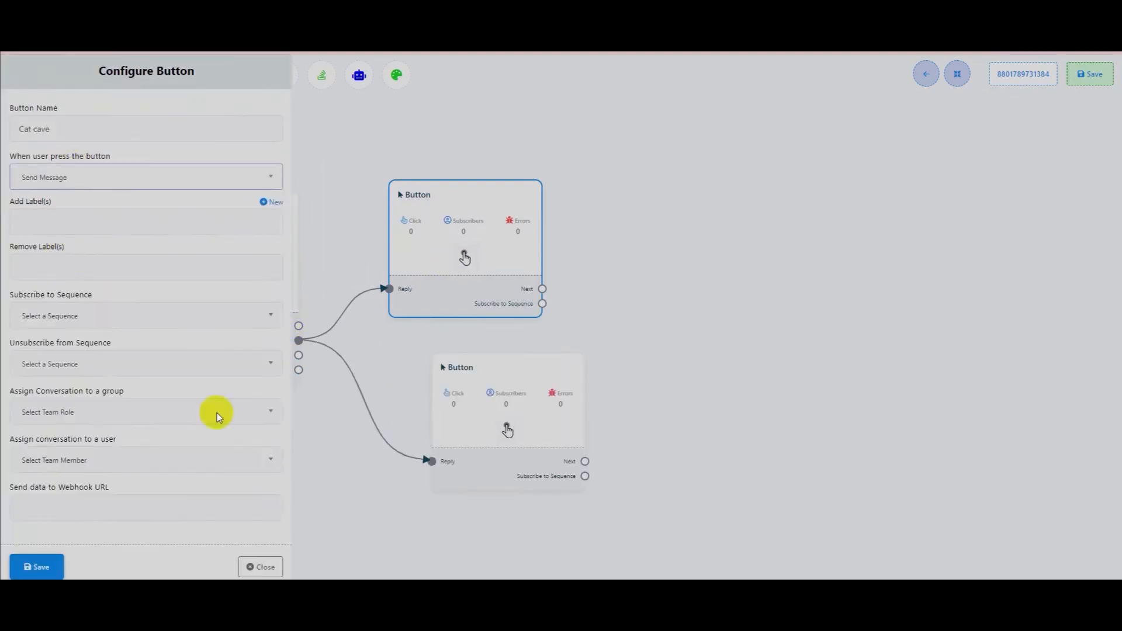
{"action": "left_click", "coordinate": [35, 566]}
- Name the lower new button "Window Perch" with the Send Message action, save it and auto-arrange the flow
{"action": "double_click", "coordinate": [432, 418]}
{"action": "left_click", "coordinate": [80, 128]}
{"action": "type", "text": "Window Perch"}
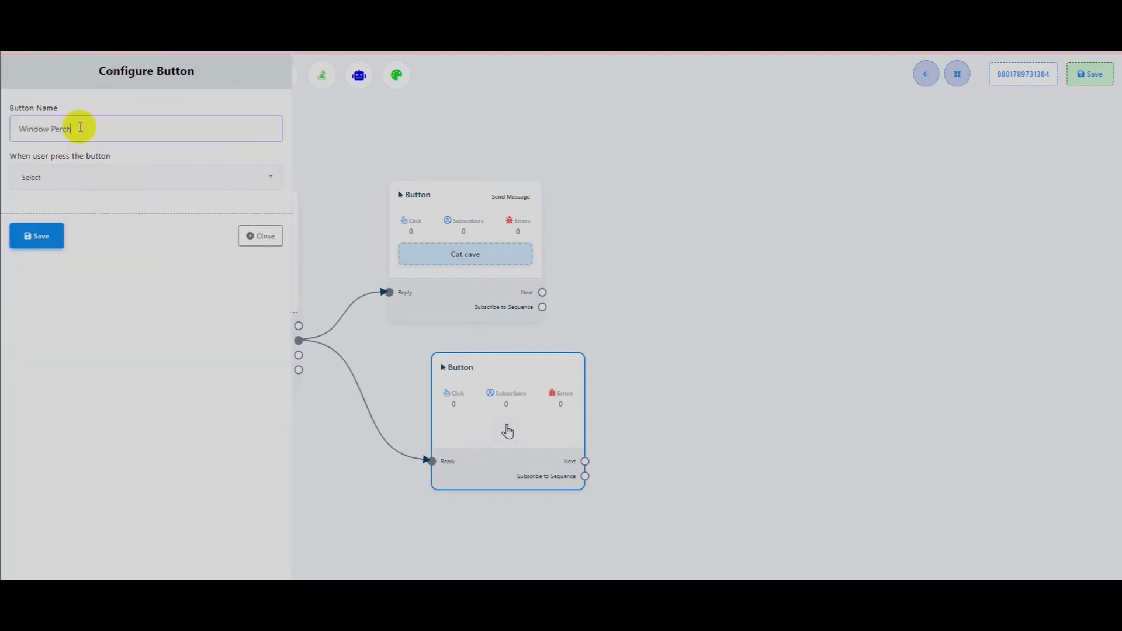
{"action": "left_click", "coordinate": [70, 177]}
{"action": "left_click", "coordinate": [52, 253]}
{"action": "left_click", "coordinate": [38, 567]}
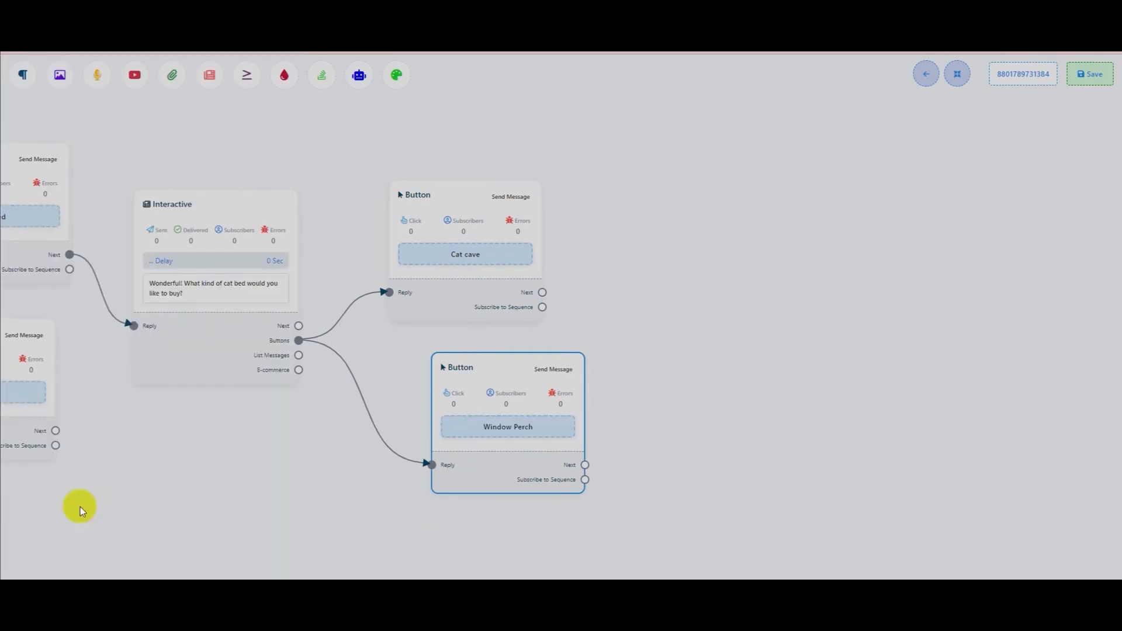
{"action": "left_click", "coordinate": [957, 81]}
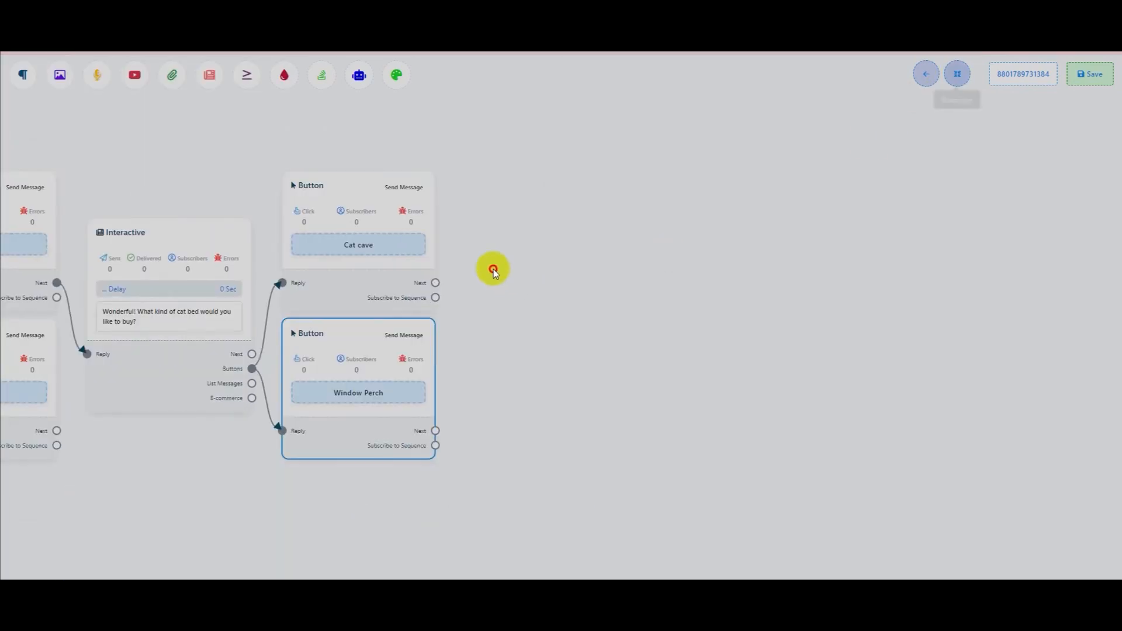
- Add an Interactive node after the "Cat cave" button with the body "Great choice! What size would you like to order?" and save it
{"action": "left_click_drag", "start_coordinate": [333, 295], "coordinate": [456, 249]}
{"action": "left_click", "coordinate": [494, 334]}
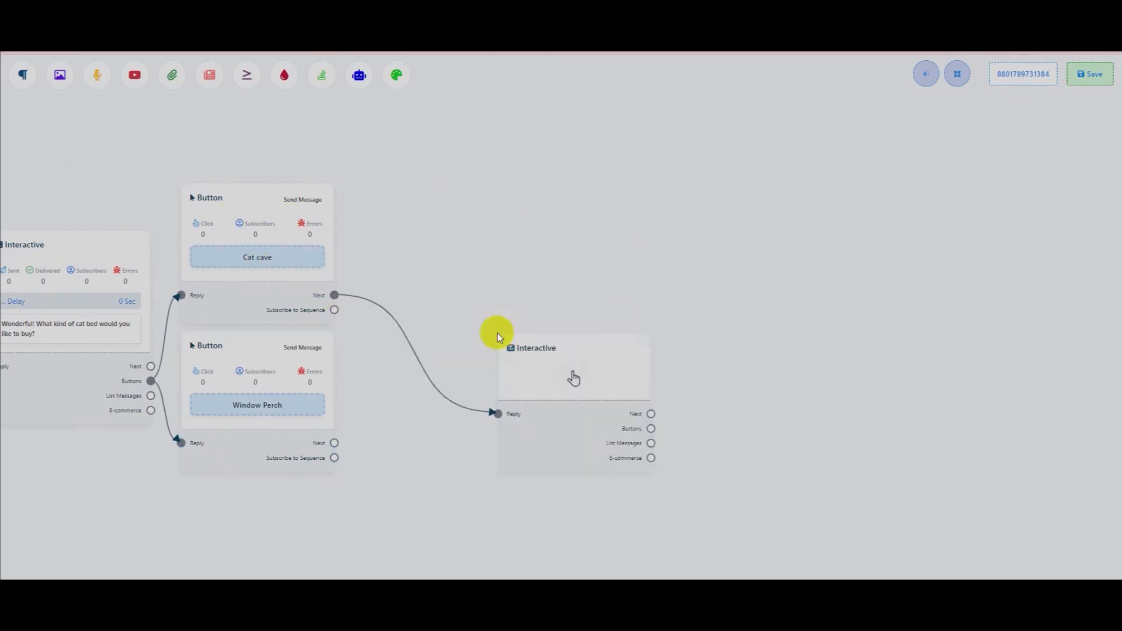
{"action": "double_click", "coordinate": [514, 313]}
{"action": "left_click", "coordinate": [105, 263]}
{"action": "type", "text": "G"}
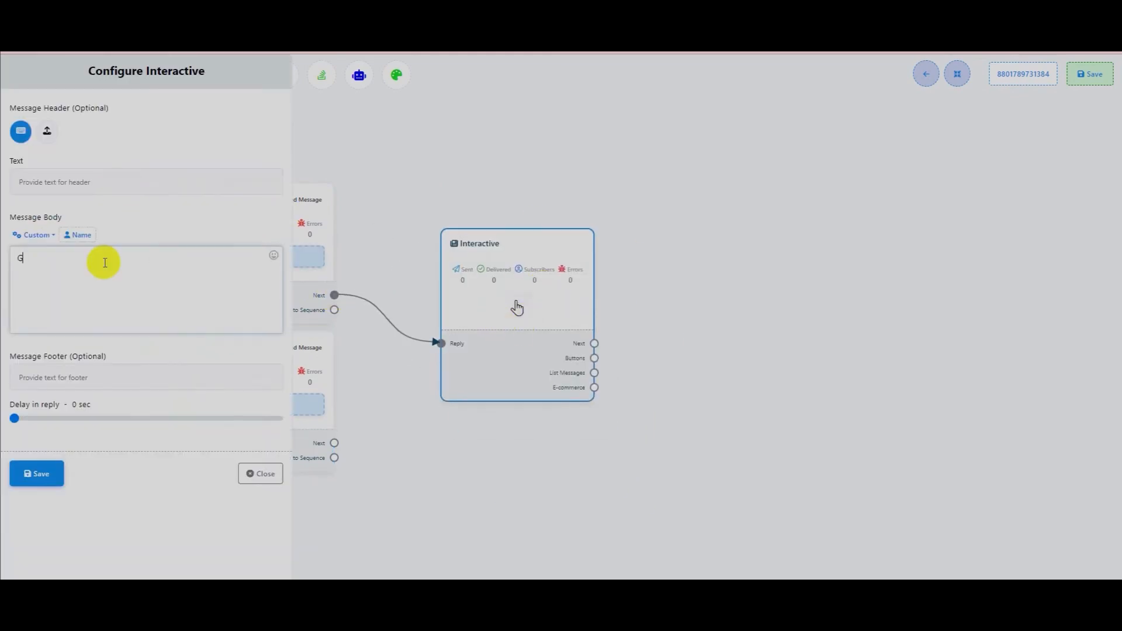
{"action": "type", "text": "reat choice! What size would you like to order?"}
{"action": "left_click", "coordinate": [50, 473]}
- Attach two buttons to the size question message and save the upper one as "Medium" with the Send Message action
{"action": "left_click_drag", "start_coordinate": [553, 423], "coordinate": [371, 395]}
{"action": "left_click_drag", "start_coordinate": [424, 354], "coordinate": [484, 380]}
{"action": "left_click", "coordinate": [539, 217]}
{"action": "left_click", "coordinate": [80, 129]}
{"action": "type", "text": "Me"}
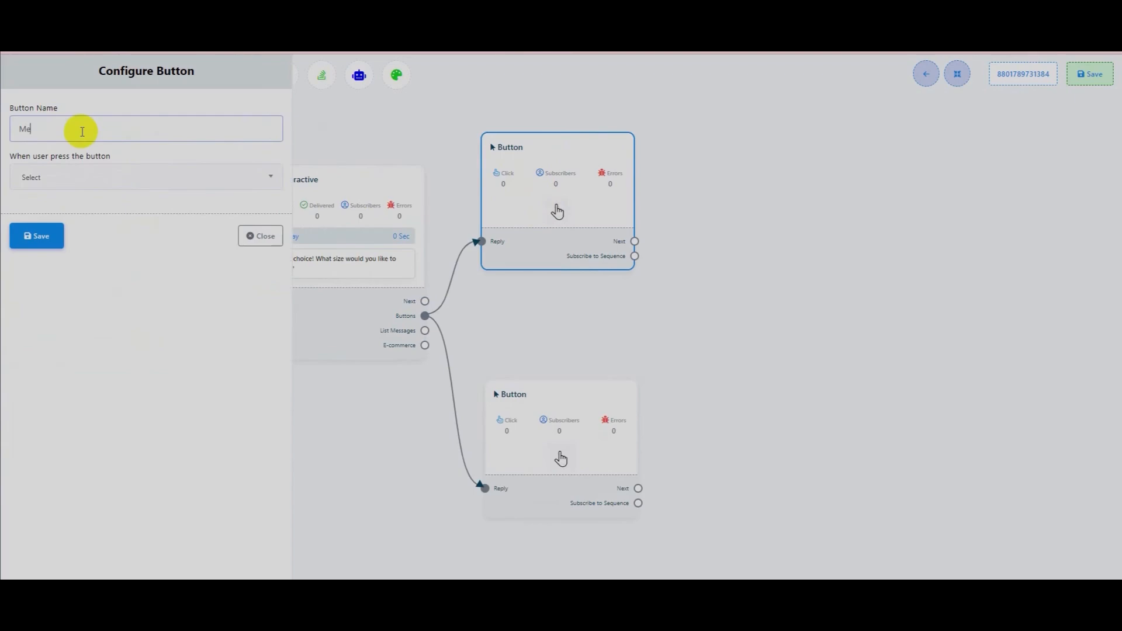
{"action": "type", "text": "dium"}
{"action": "left_click", "coordinate": [68, 176]}
{"action": "left_click", "coordinate": [47, 199]}
{"action": "left_click", "coordinate": [36, 565]}
- Name the other size button "Large" with the Send Message action, save it and auto-arrange the flow
{"action": "left_click", "coordinate": [512, 490]}
{"action": "left_click", "coordinate": [82, 127]}
{"action": "type", "text": "Large"}
{"action": "left_click", "coordinate": [29, 175]}
{"action": "left_click", "coordinate": [53, 256]}
{"action": "left_click", "coordinate": [18, 566]}
{"action": "left_click_drag", "start_coordinate": [413, 493], "coordinate": [233, 511]}
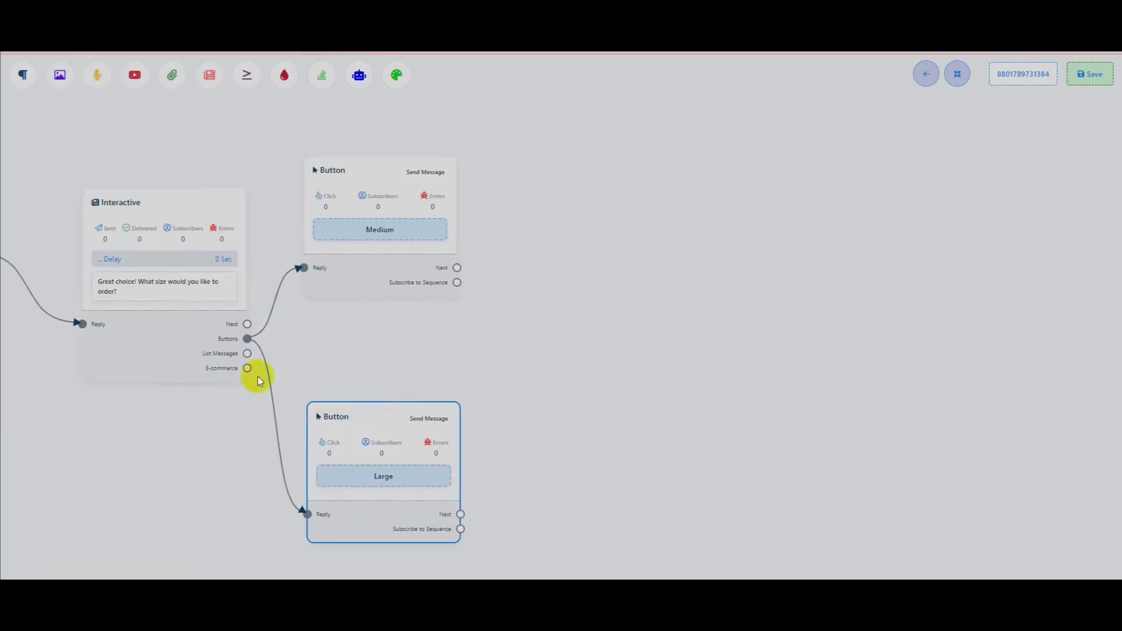
{"action": "left_click", "coordinate": [956, 76]}
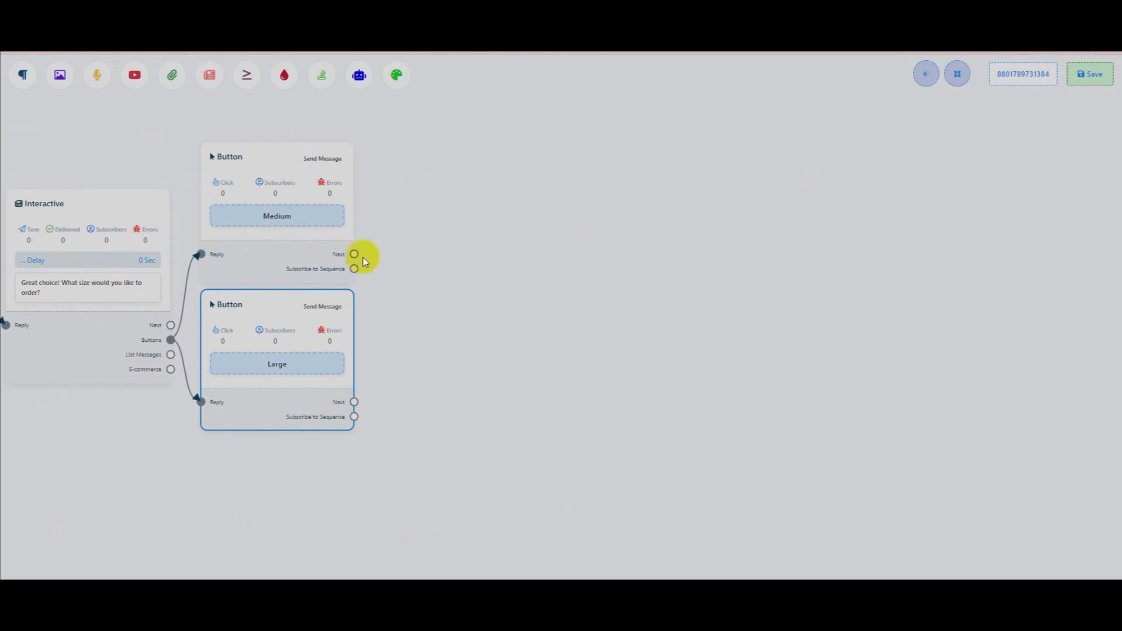
- Add a User Input Flow node connected to the Next output of the "Medium" button and place it beside the size buttons
{"action": "left_click_drag", "start_coordinate": [354, 254], "coordinate": [455, 218]}
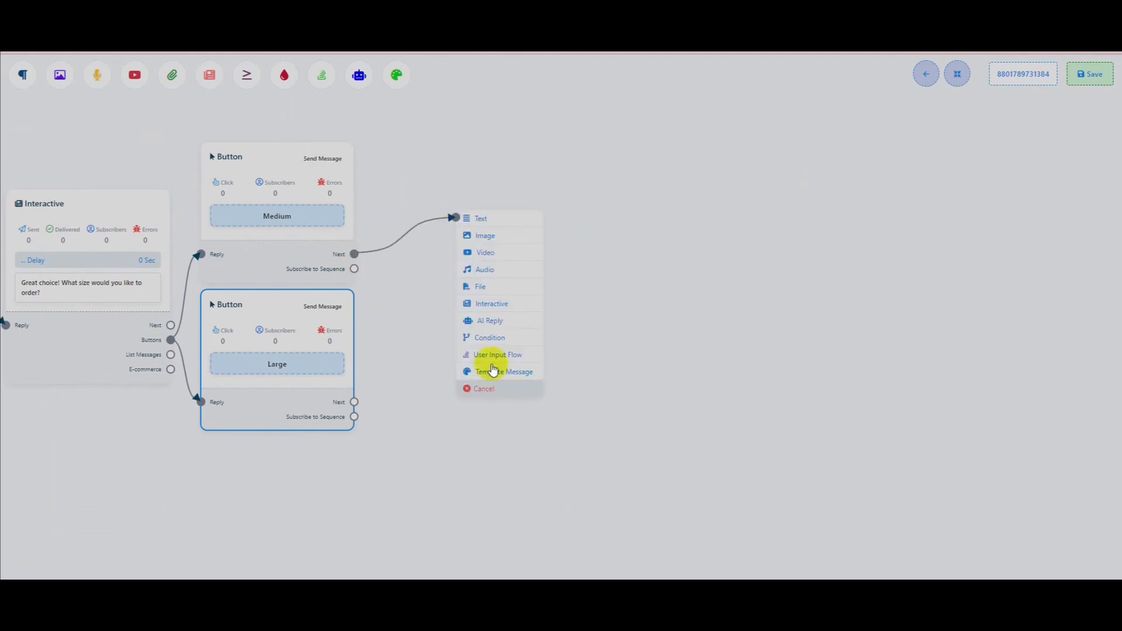
{"action": "left_click", "coordinate": [492, 355]}
{"action": "left_click_drag", "start_coordinate": [561, 431], "coordinate": [516, 330]}
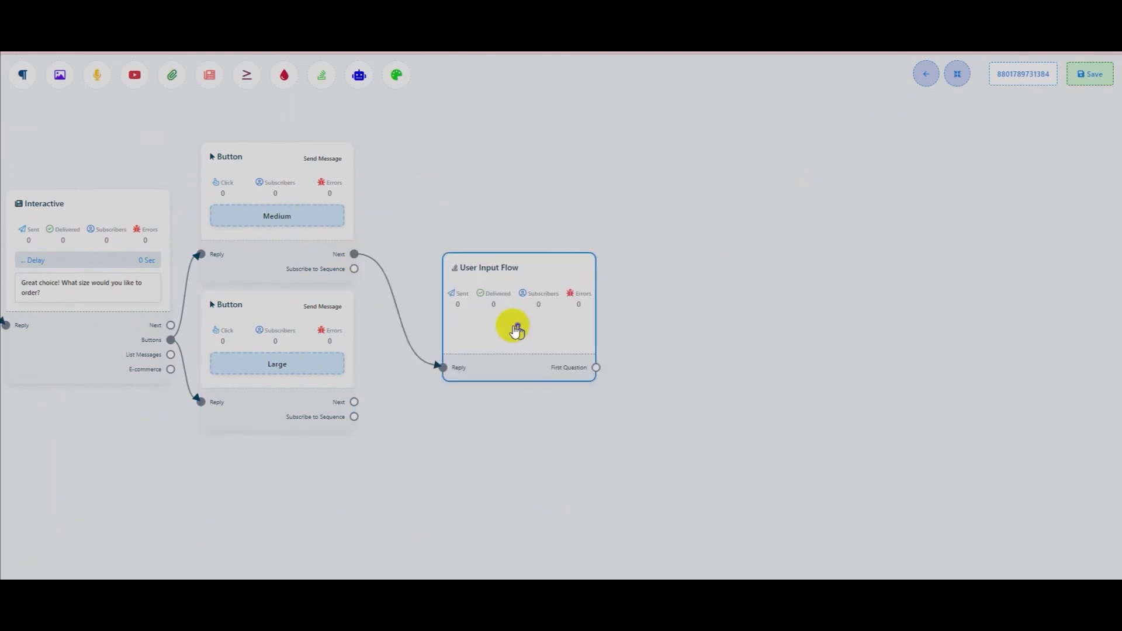
- Name the User Input Flow's campaign "Order Collection" and save the node
{"action": "double_click", "coordinate": [517, 330]}
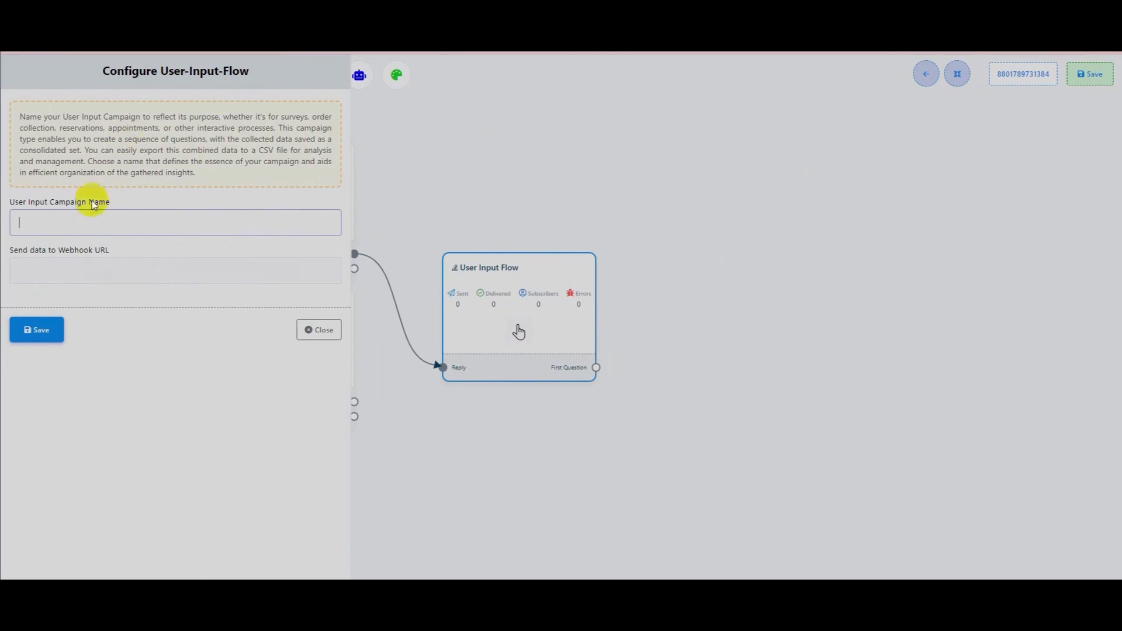
{"action": "left_click", "coordinate": [24, 115]}
{"action": "left_click_drag", "start_coordinate": [24, 115], "coordinate": [296, 113]}
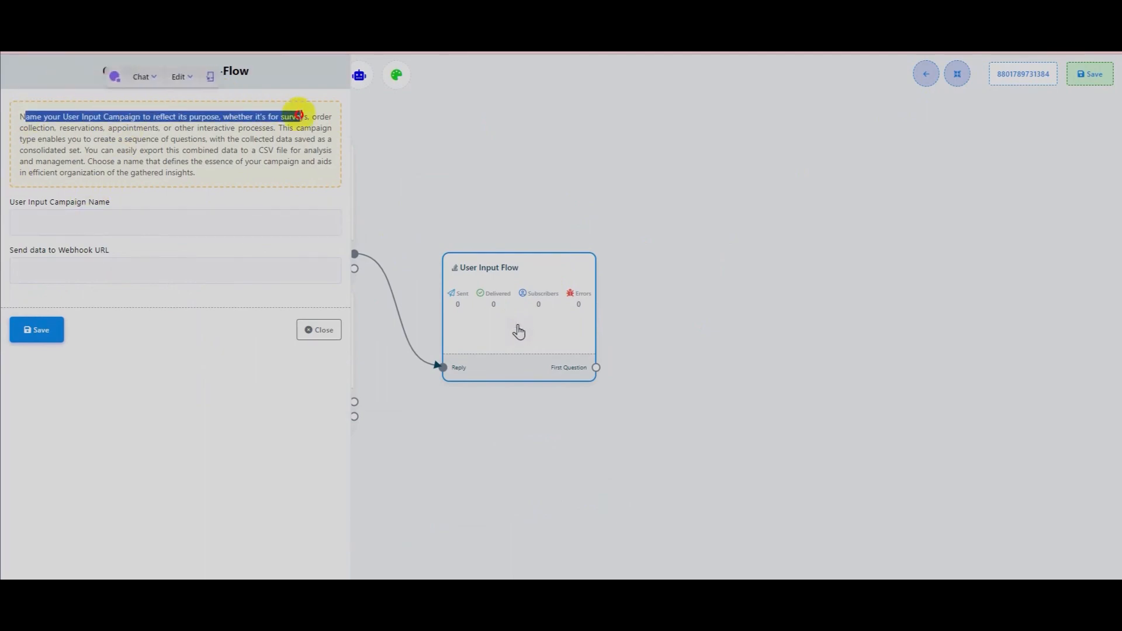
{"action": "left_click", "coordinate": [91, 223]}
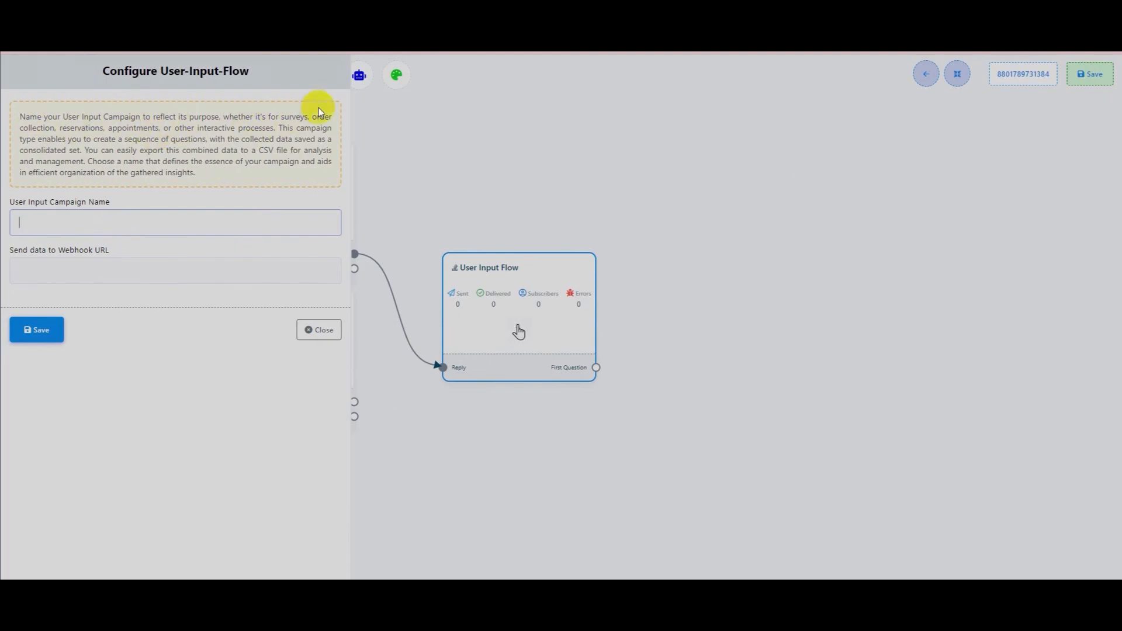
{"action": "type", "text": "Order"}
{"action": "type", "text": "Collection"}
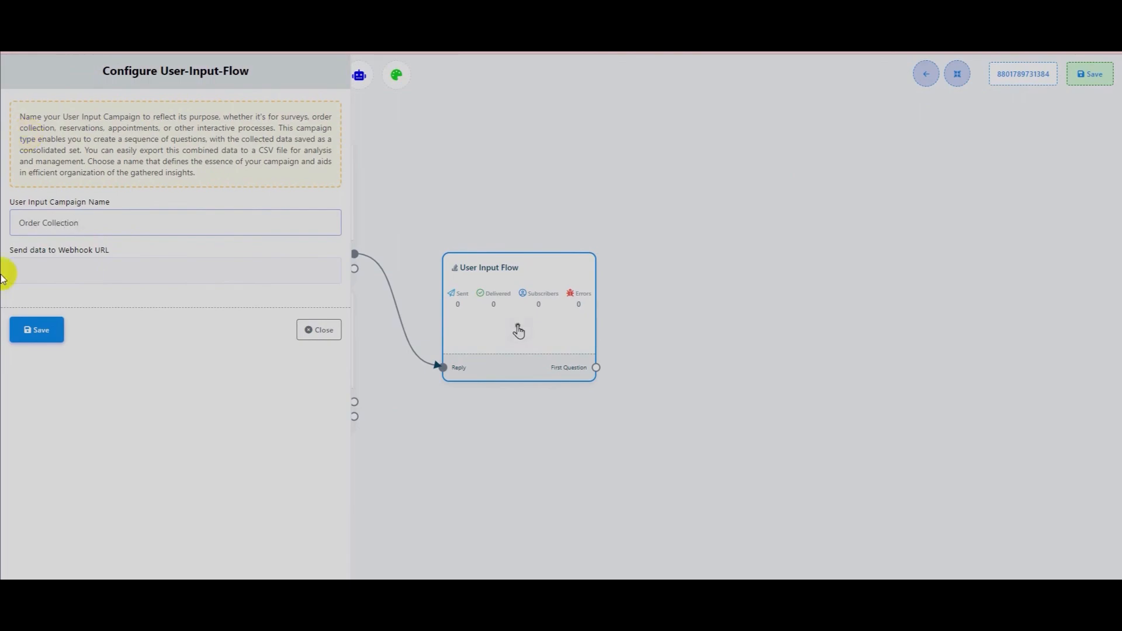
{"action": "left_click", "coordinate": [36, 330]}
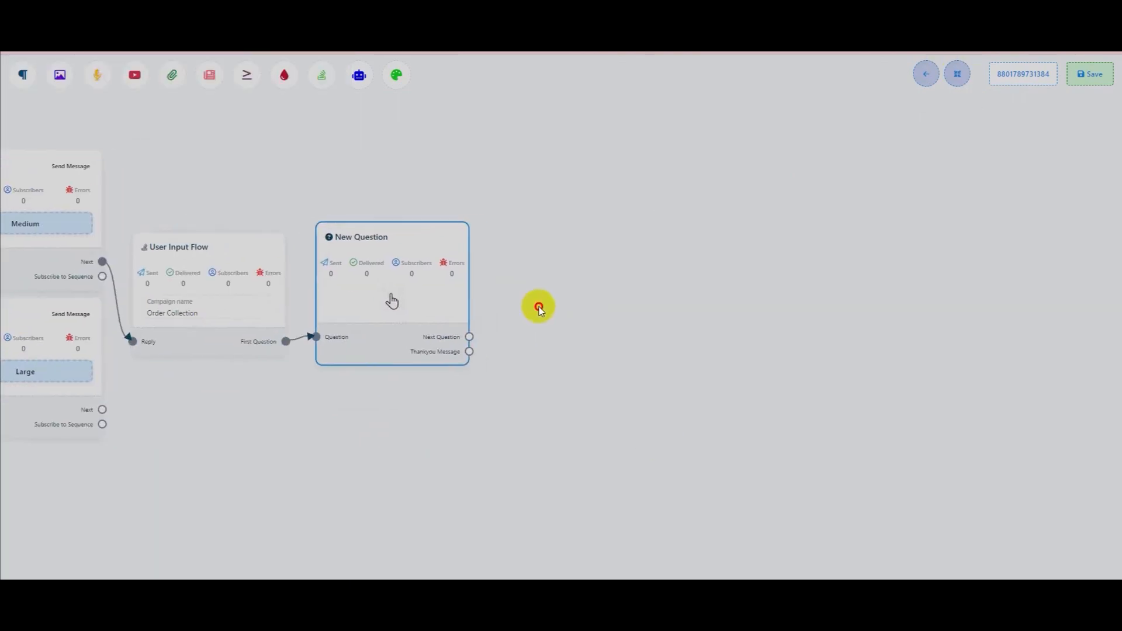
- Make the new question a free keyboard input asking "Nice! Lets get the process started! To personaliz your order, may we know your pets name?"
{"action": "double_click", "coordinate": [441, 296]}
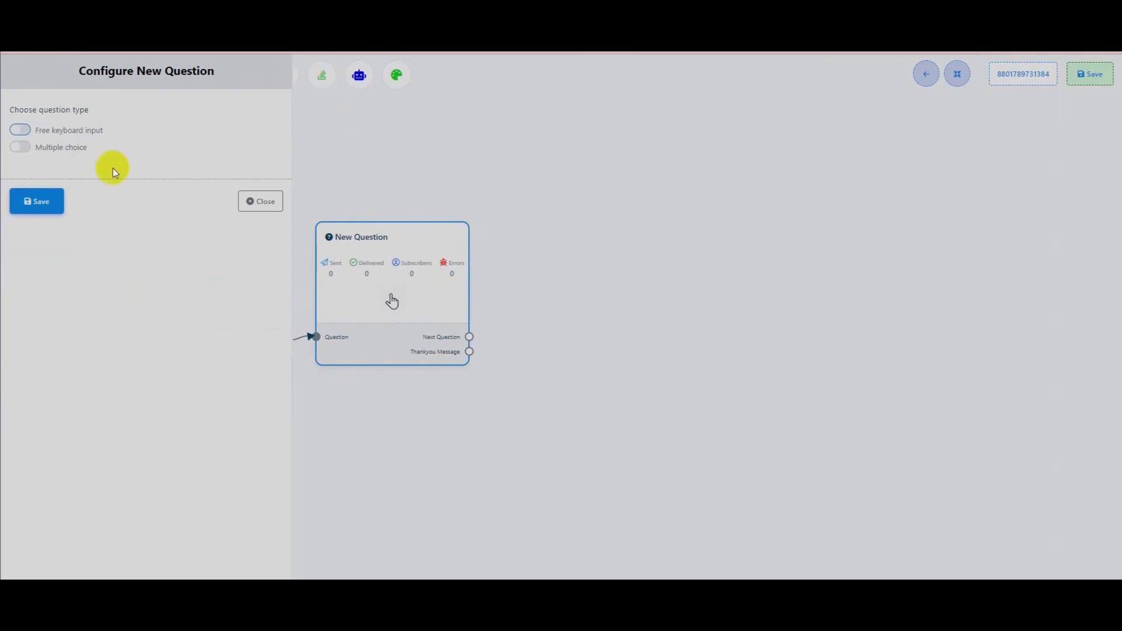
{"action": "left_click", "coordinate": [20, 129]}
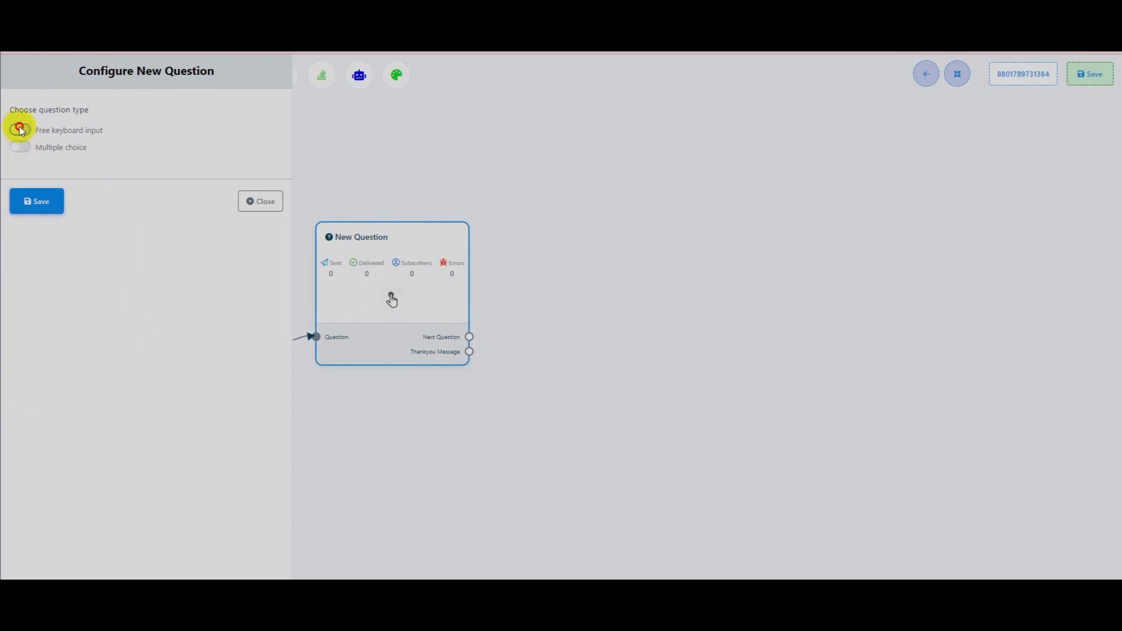
{"action": "left_click", "coordinate": [87, 221]}
{"action": "type", "text": "Nice! Lets"}
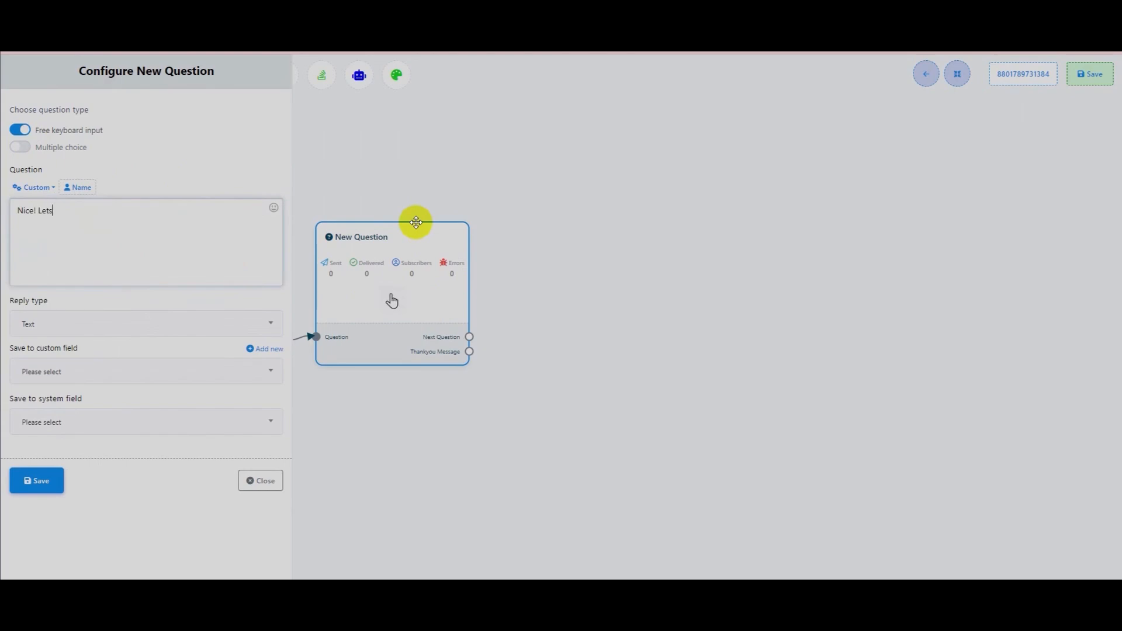
{"action": "type", "text": " get the process started! To persona"}
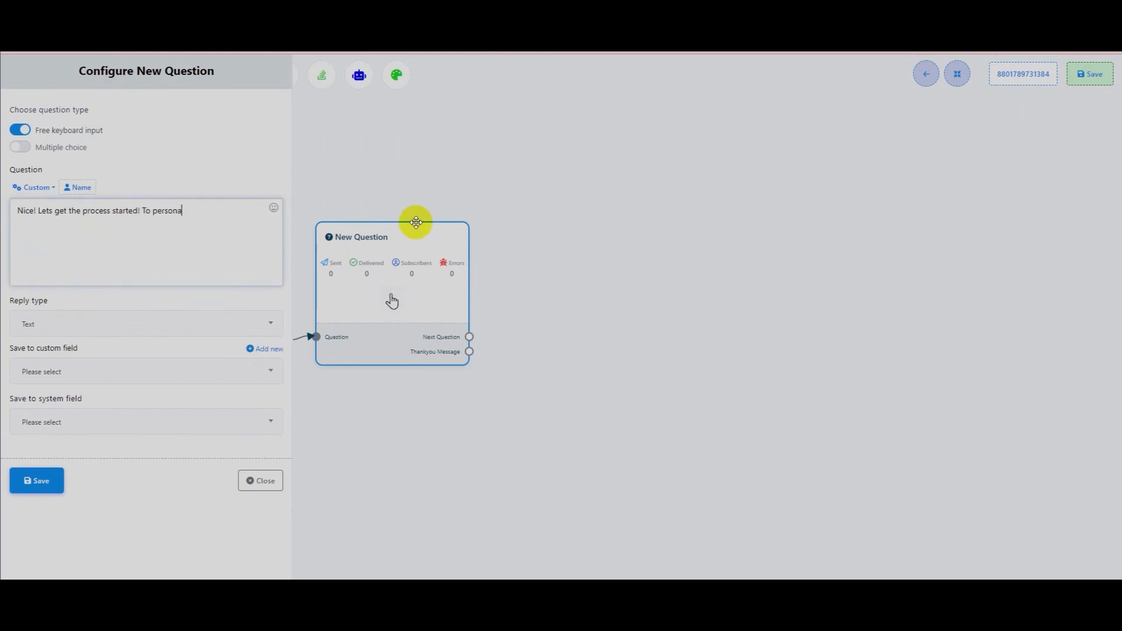
{"action": "type", "text": "liz your order, may we know your pets name?"}
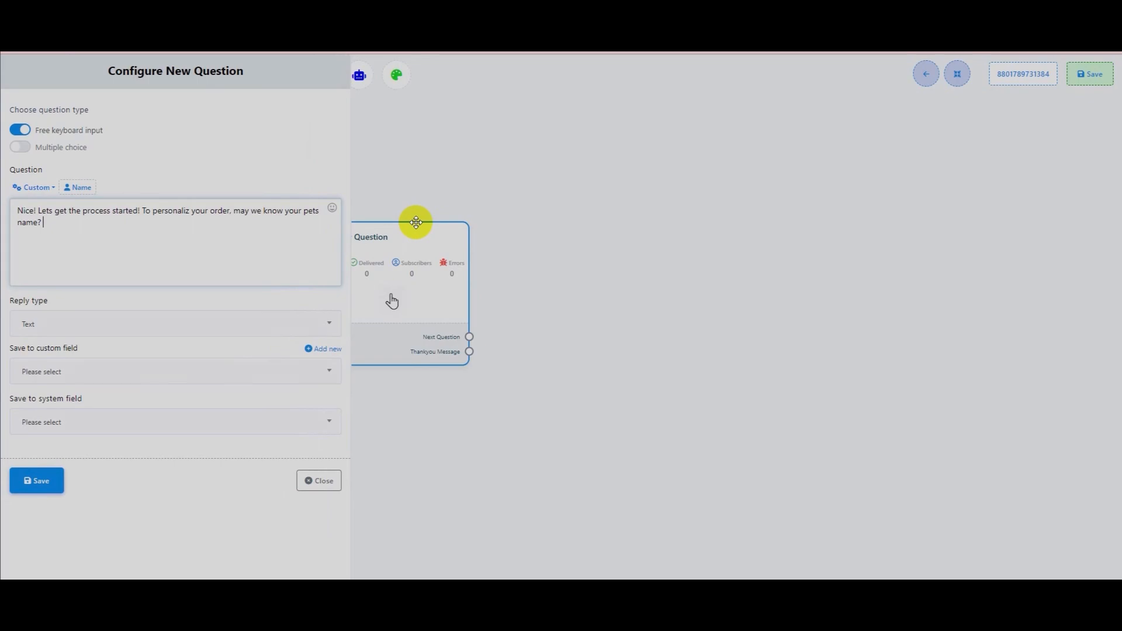
- Set the pet name question's reply type to Text
{"action": "left_click", "coordinate": [61, 328]}
{"action": "scroll", "coordinate": [41, 462], "scroll_direction": "down", "scroll_amount": 2}
{"action": "scroll", "coordinate": [41, 459], "scroll_direction": "up", "scroll_amount": 2}
{"action": "left_click", "coordinate": [21, 377]}
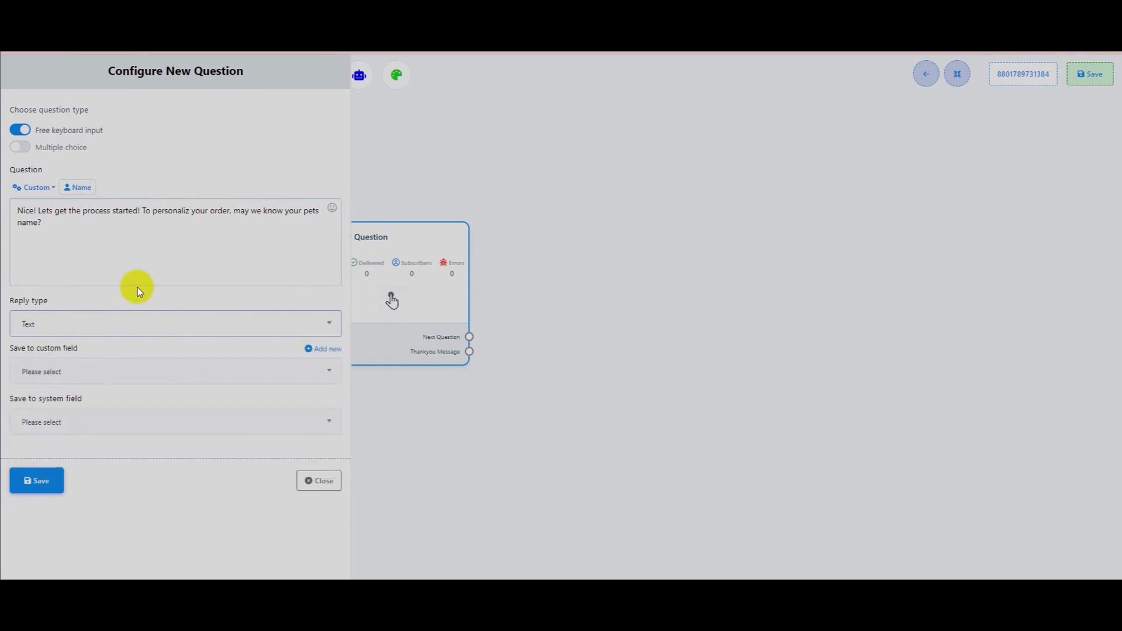
- Create a new custom field named "pet name" with the Text reply type
{"action": "left_click", "coordinate": [309, 349]}
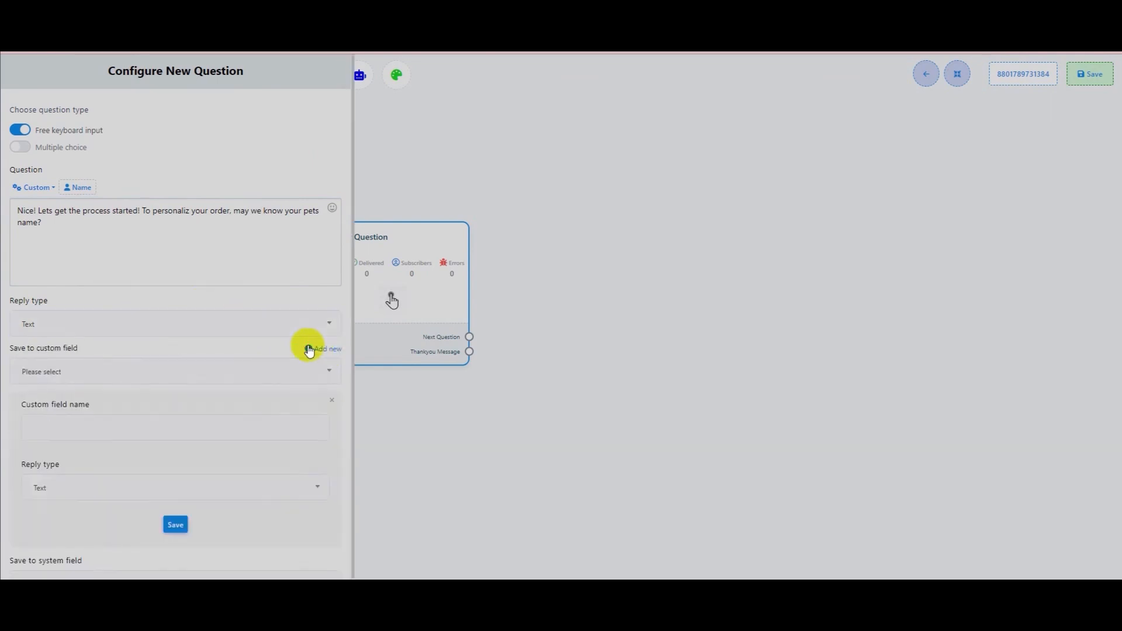
{"action": "left_click", "coordinate": [116, 426]}
{"action": "type", "text": "Pet a"}
{"action": "key", "text": "BackSpace"}
{"action": "type", "text": "name"}
{"action": "left_click", "coordinate": [123, 458]}
{"action": "left_click", "coordinate": [173, 524]}
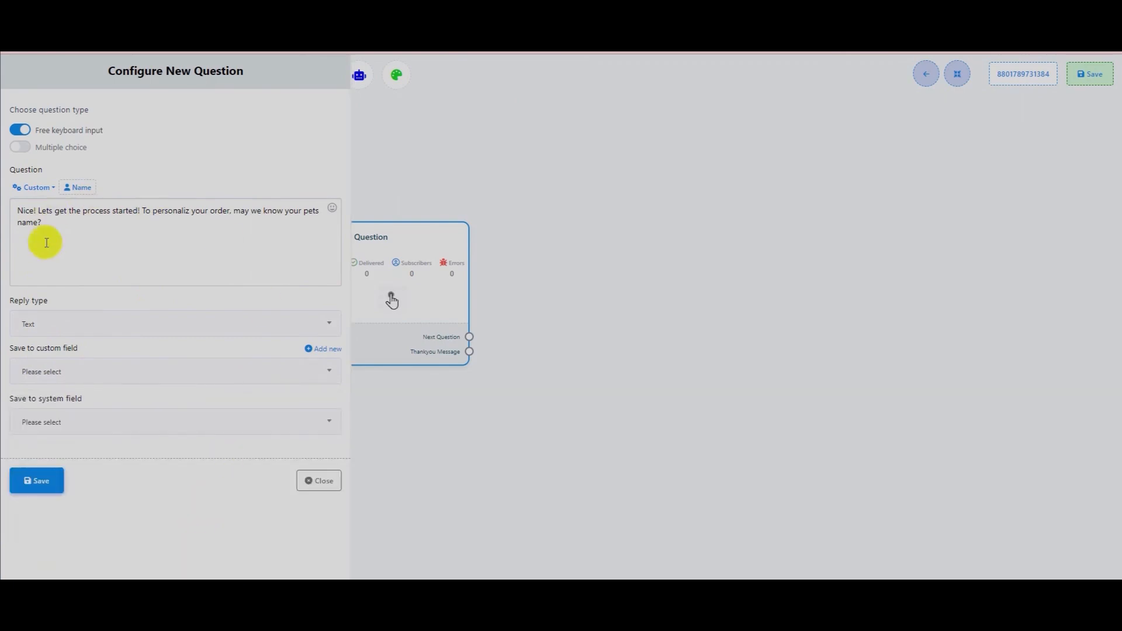
- Store the answer in the "pet name" custom field and save the question
{"action": "left_click", "coordinate": [69, 373]}
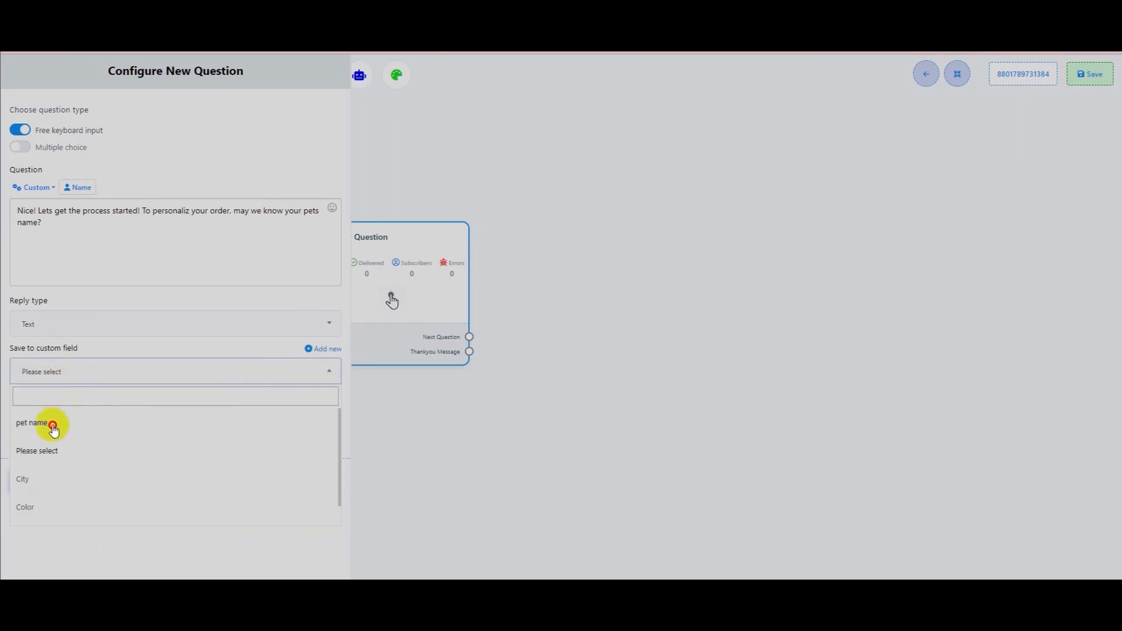
{"action": "left_click", "coordinate": [51, 426]}
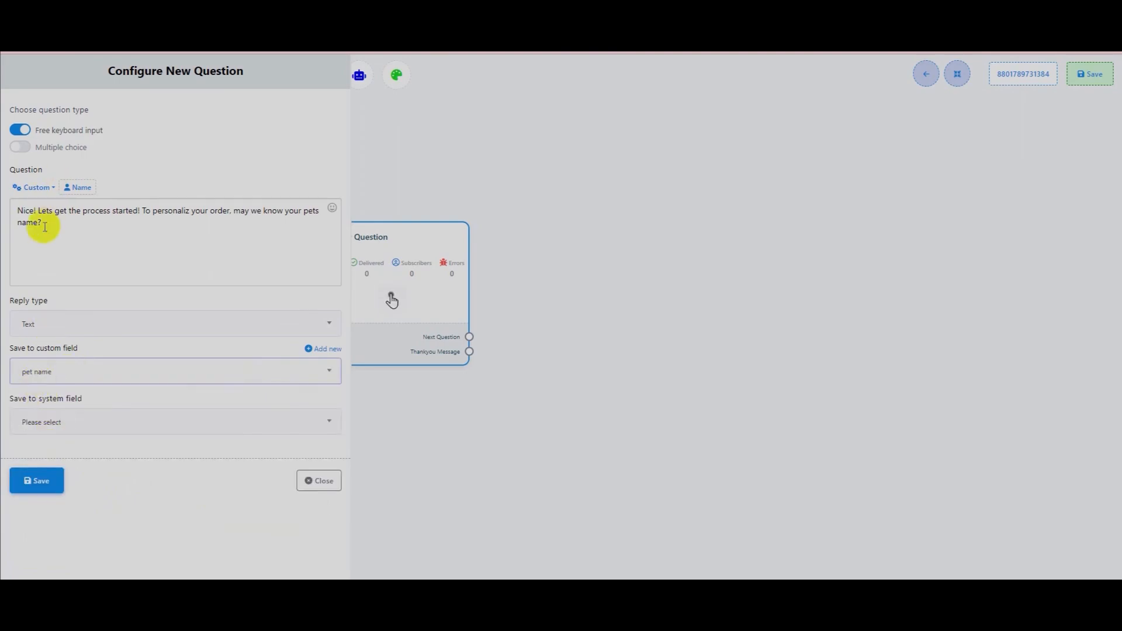
{"action": "left_click", "coordinate": [38, 479]}
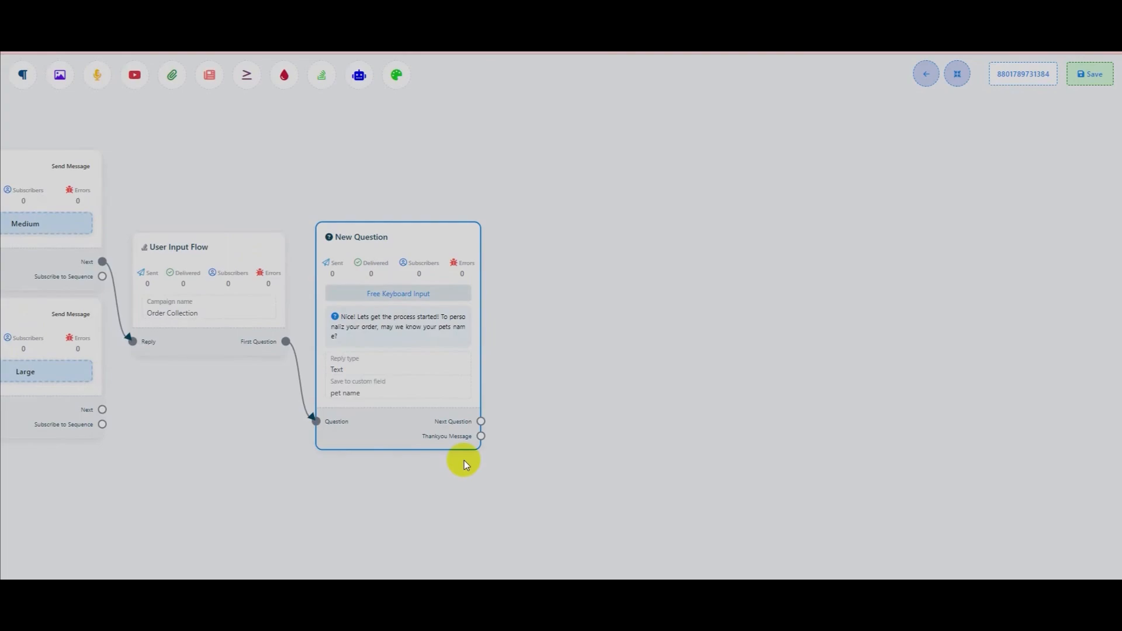
- Add a second question from the pet name question's Next Question output and make it a free keyboard input
{"action": "left_click_drag", "start_coordinate": [464, 461], "coordinate": [308, 429]}
{"action": "left_click_drag", "start_coordinate": [325, 390], "coordinate": [477, 304]}
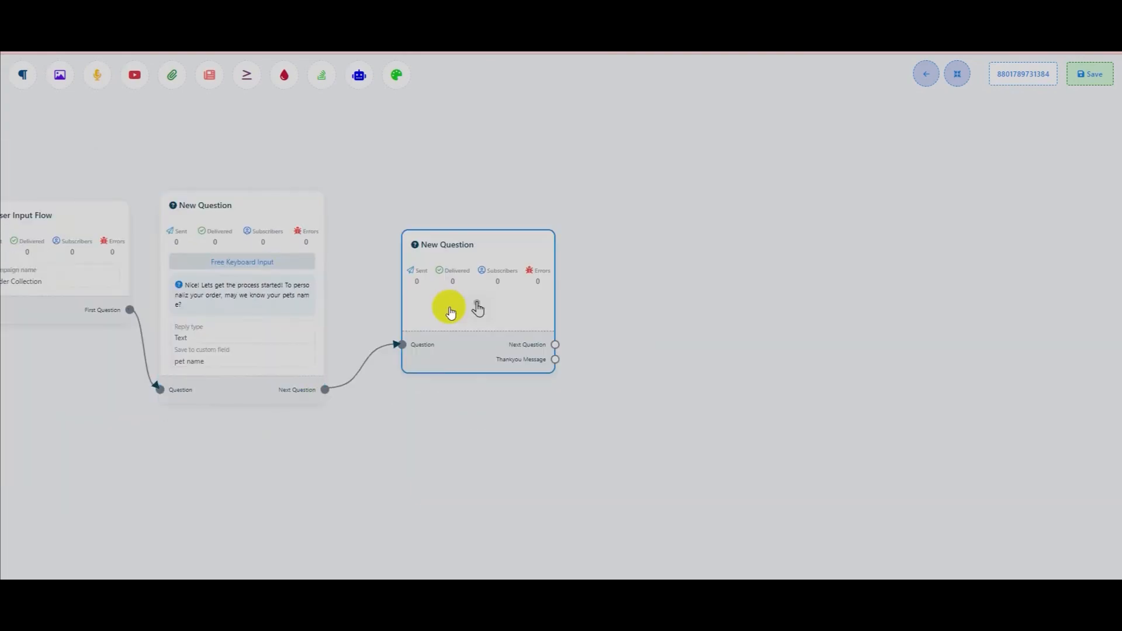
{"action": "left_click", "coordinate": [450, 310]}
{"action": "left_click", "coordinate": [56, 132]}
- Begin the second question with "Thank you! Say hello to the furry friend" followed by the "pet name" custom field
{"action": "left_click", "coordinate": [74, 215]}
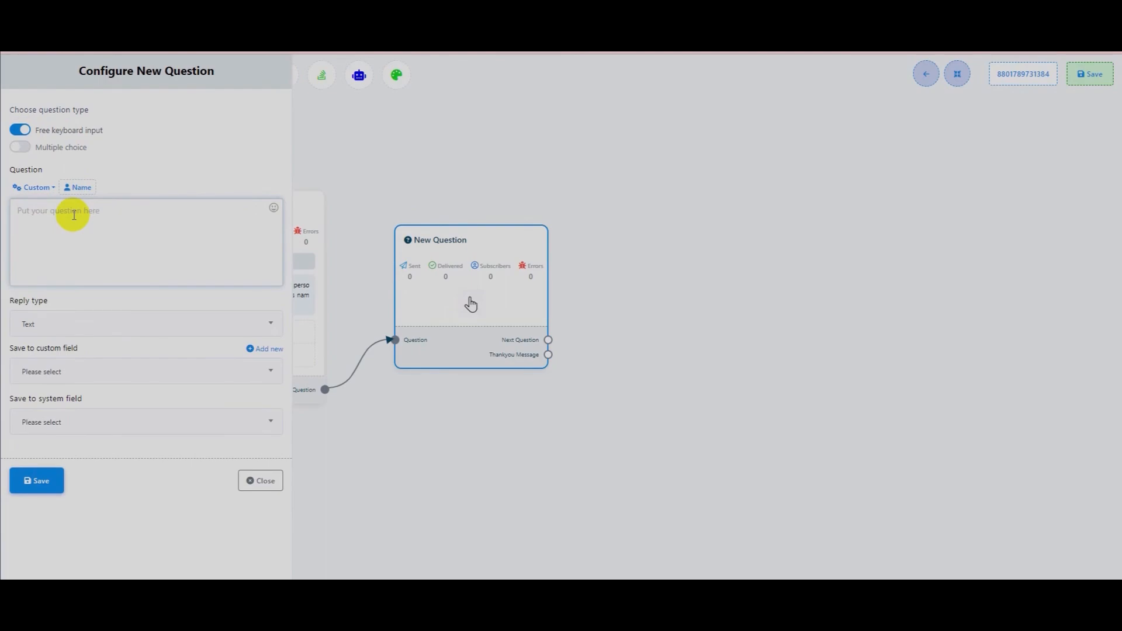
{"action": "type", "text": "Thank you! Say hello to the furry friend"}
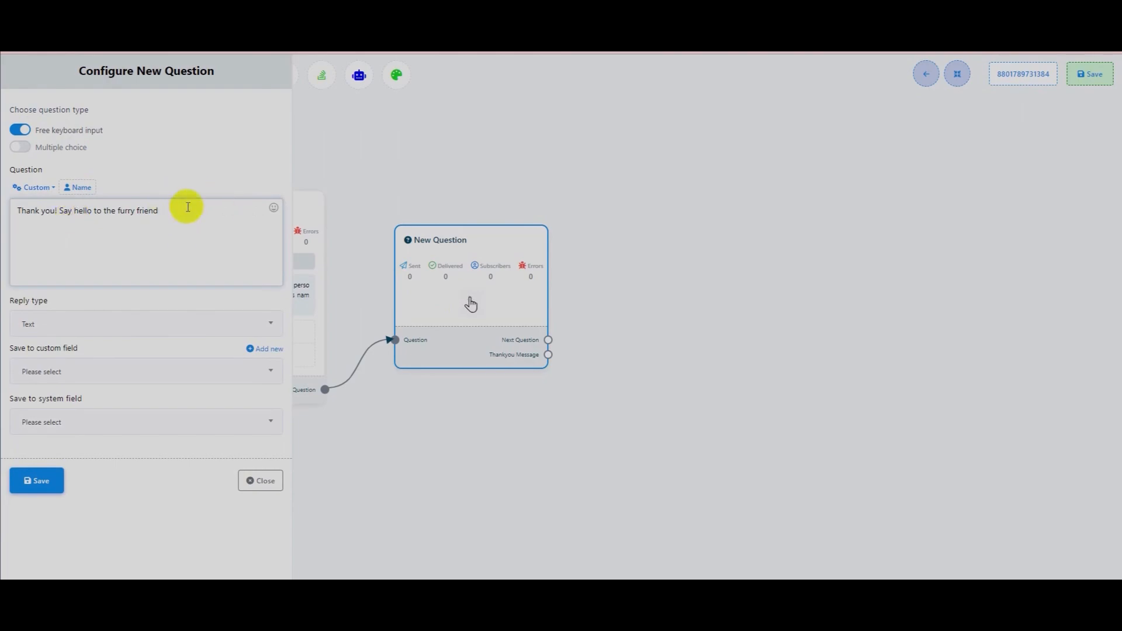
{"action": "left_click", "coordinate": [36, 189]}
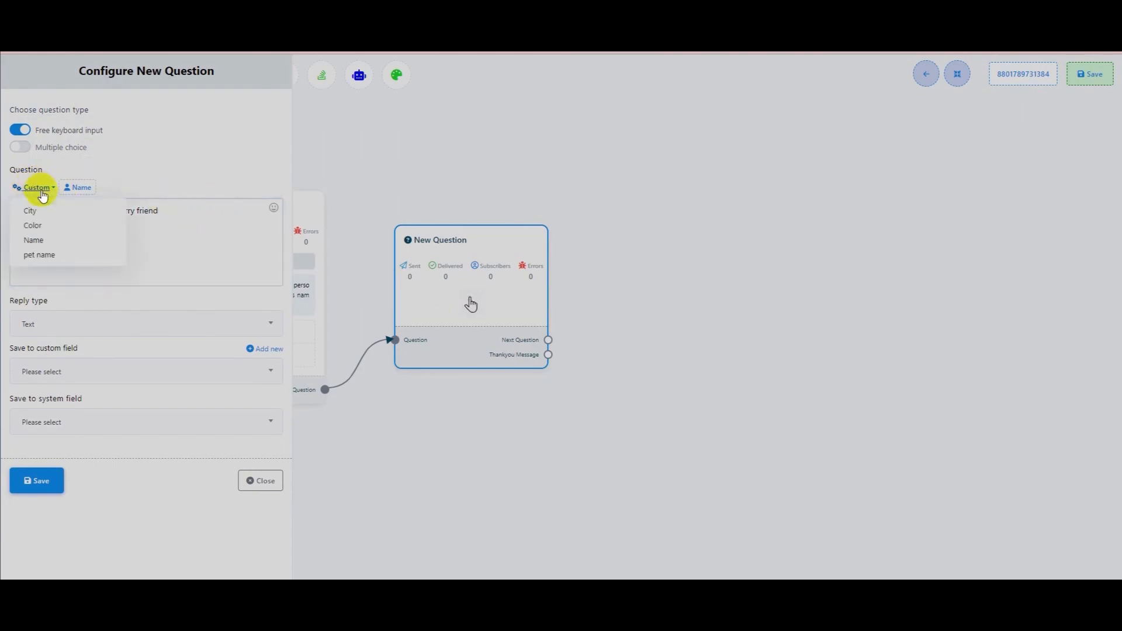
{"action": "left_click", "coordinate": [50, 254]}
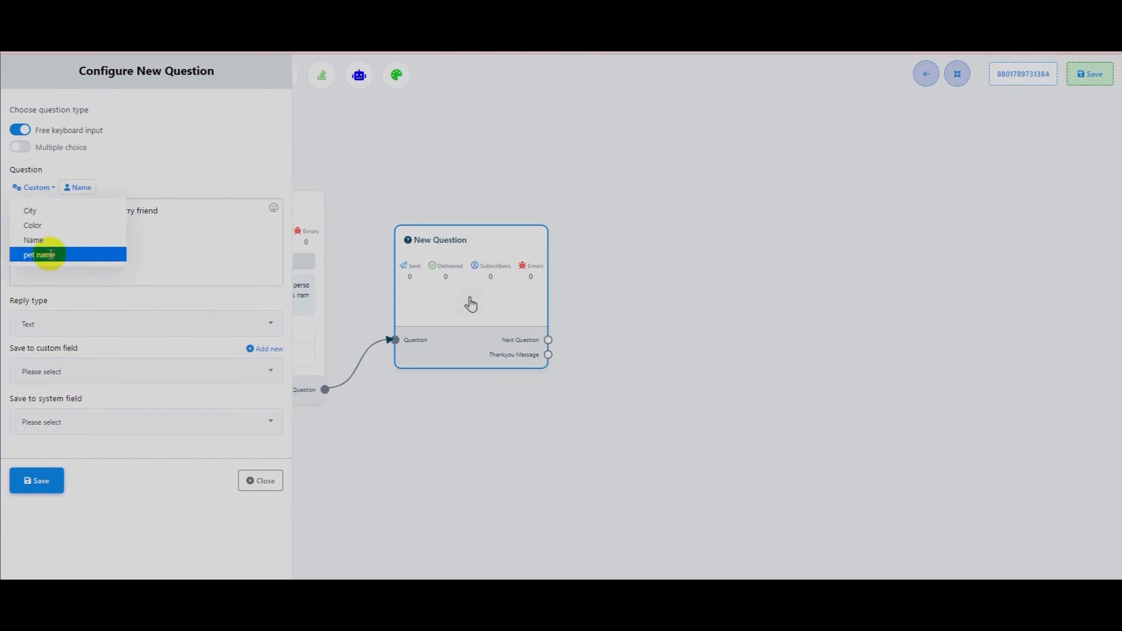
{"action": "left_click", "coordinate": [214, 209]}
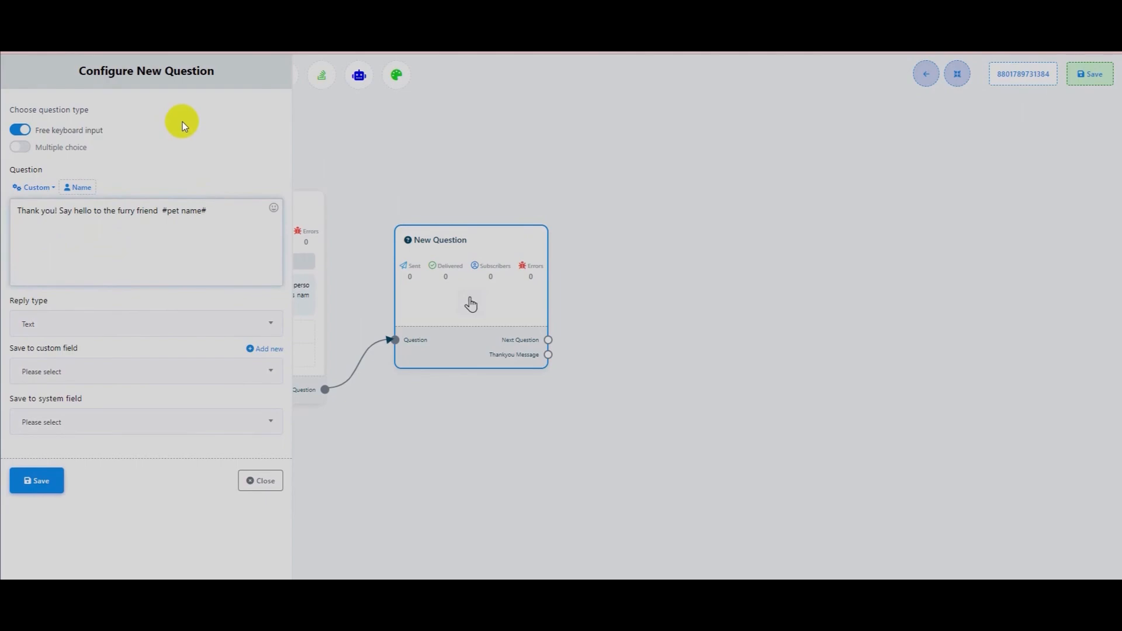
- Complete the second question's text with ". Whats the best contact number to reach you regarding your order?"
{"action": "type", "text": "."}
{"action": "type", "text": "Whats the best q"}
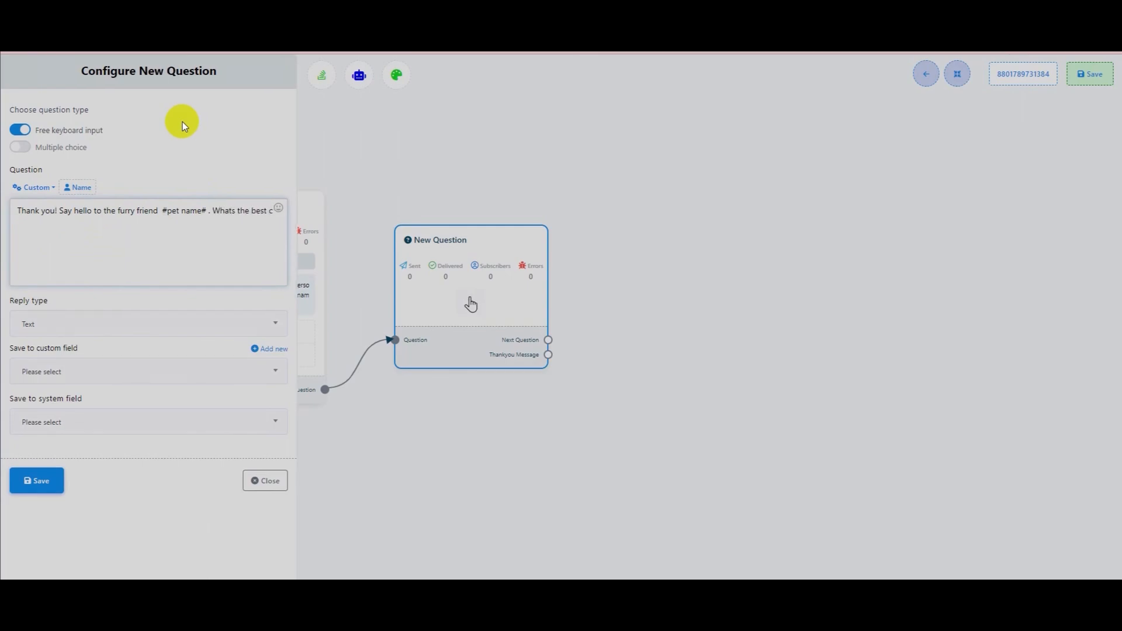
{"action": "type", "text": "ontact number to reach you regarding your order?"}
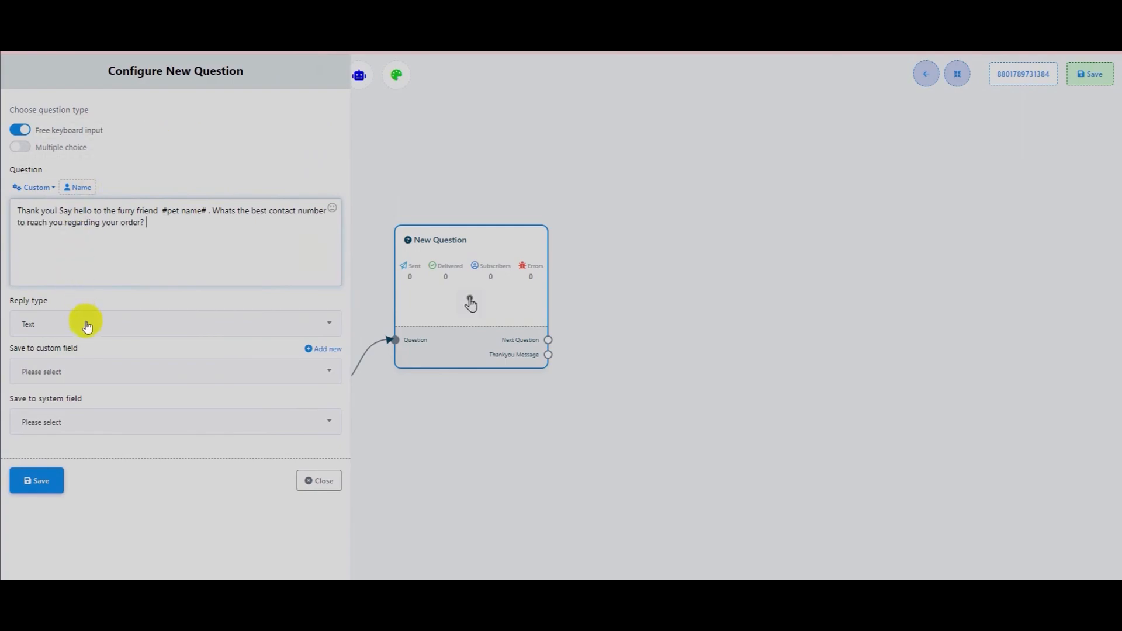
- Store the contact number answer in the Phone system field, set its reply type to Number and save the question
{"action": "left_click", "coordinate": [117, 376]}
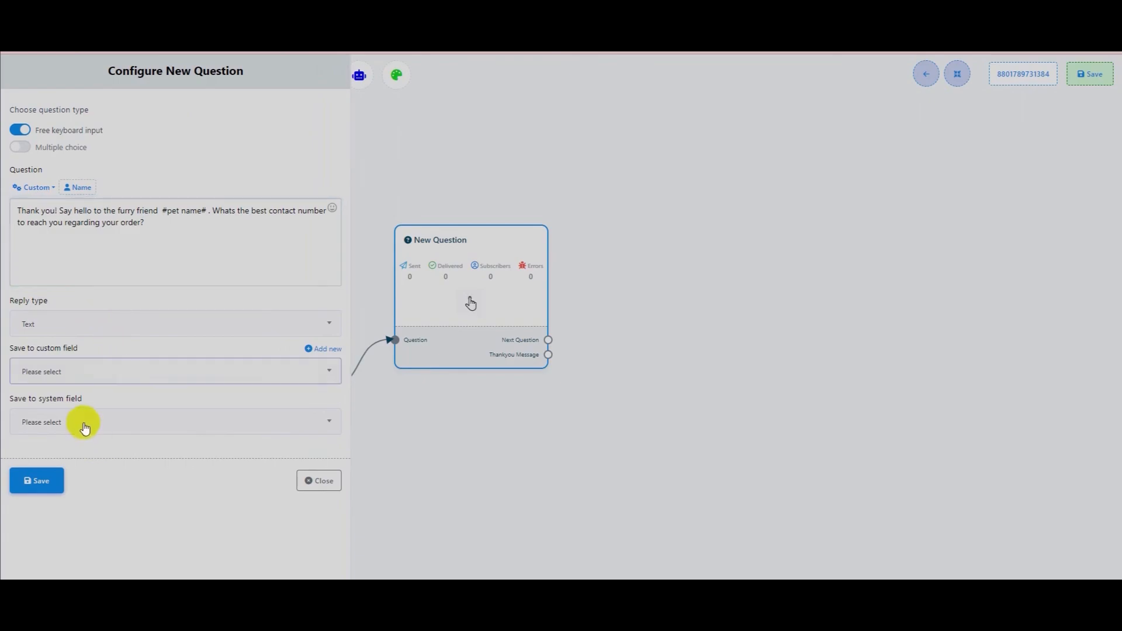
{"action": "left_click", "coordinate": [85, 431]}
{"action": "scroll", "coordinate": [70, 532], "scroll_direction": "down", "scroll_amount": 1}
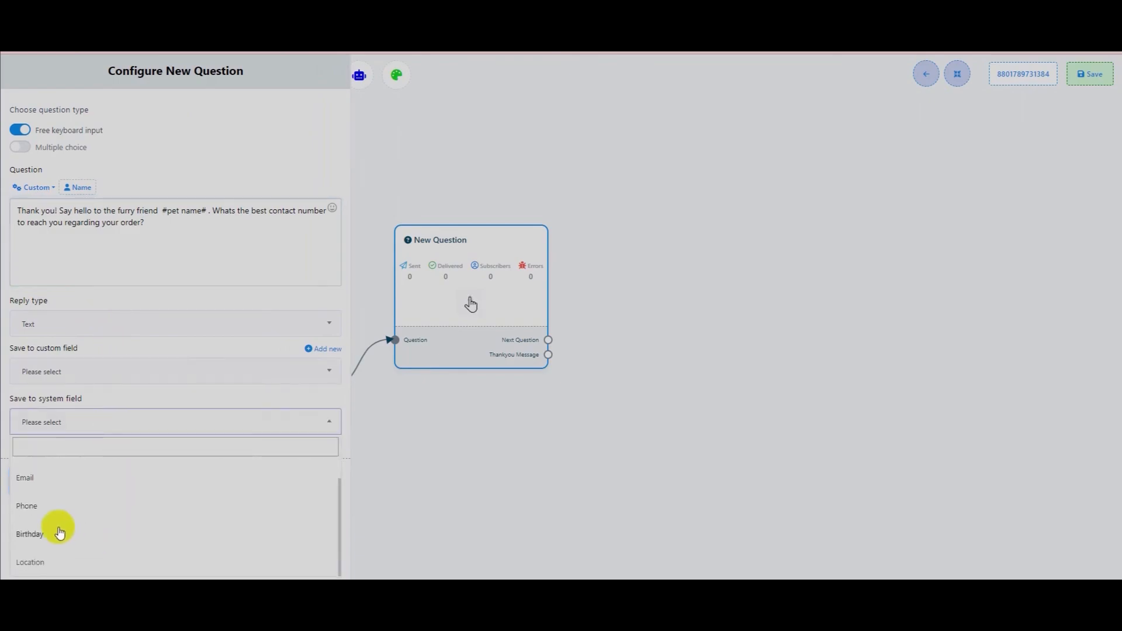
{"action": "left_click", "coordinate": [32, 505]}
{"action": "left_click", "coordinate": [97, 330]}
{"action": "scroll", "coordinate": [35, 431], "scroll_direction": "down", "scroll_amount": 2}
{"action": "left_click", "coordinate": [32, 403]}
{"action": "left_click", "coordinate": [37, 479]}
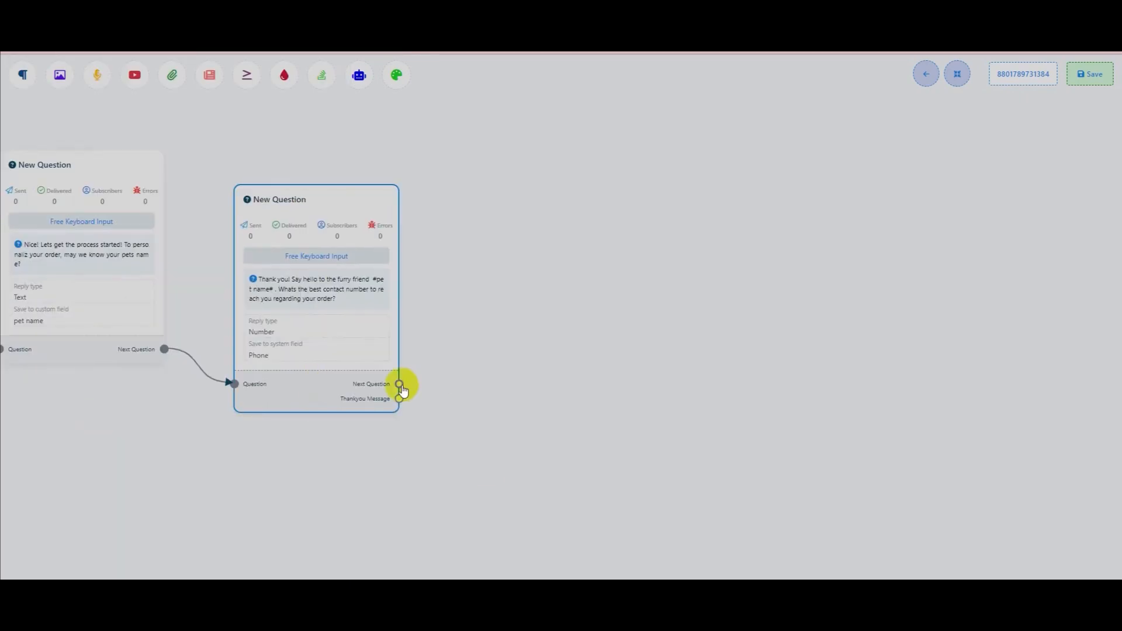
- Add a third question from the contact number question's Next Question output and make it a free keyboard input
{"action": "left_click_drag", "start_coordinate": [402, 385], "coordinate": [497, 303]}
{"action": "left_click", "coordinate": [572, 381]}
{"action": "left_click", "coordinate": [551, 385]}
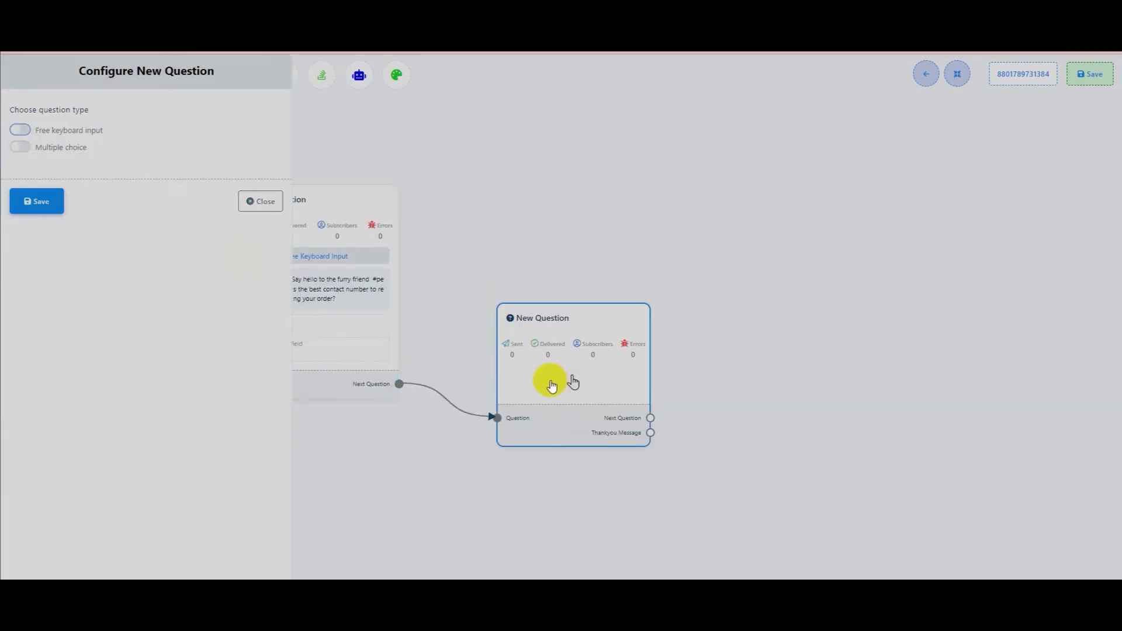
{"action": "left_click", "coordinate": [21, 131]}
- Enter "To ensure a smooth delivery, please provide your delivery address!" as the third question's text
{"action": "left_click", "coordinate": [41, 210]}
{"action": "type", "text": "To ensure "}
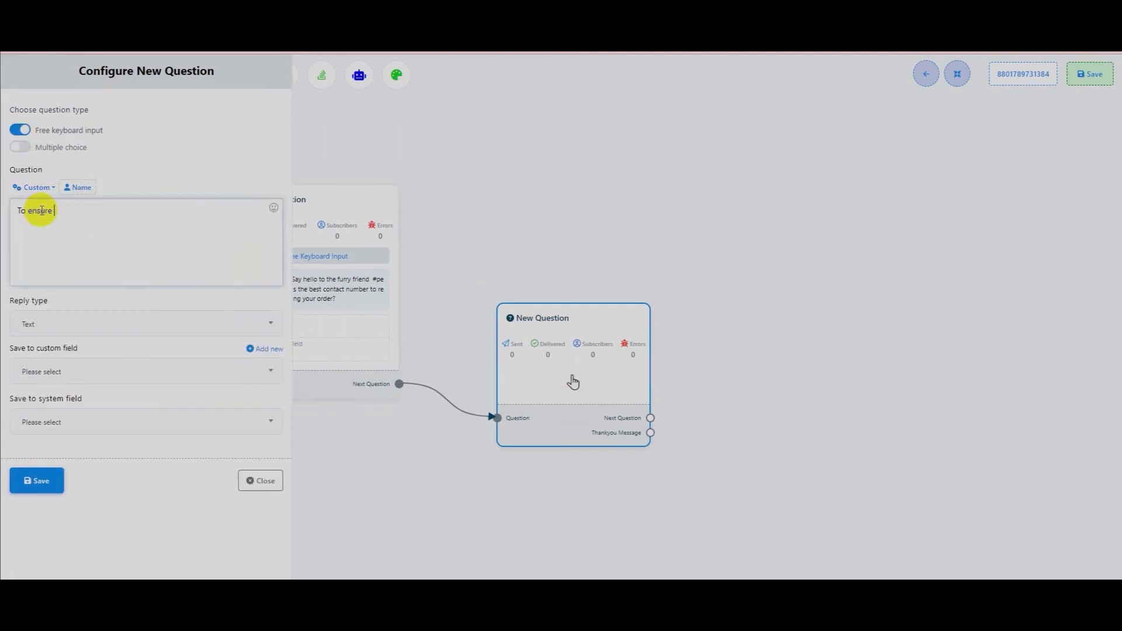
{"action": "type", "text": "a smooth delivery, please provide your del"}
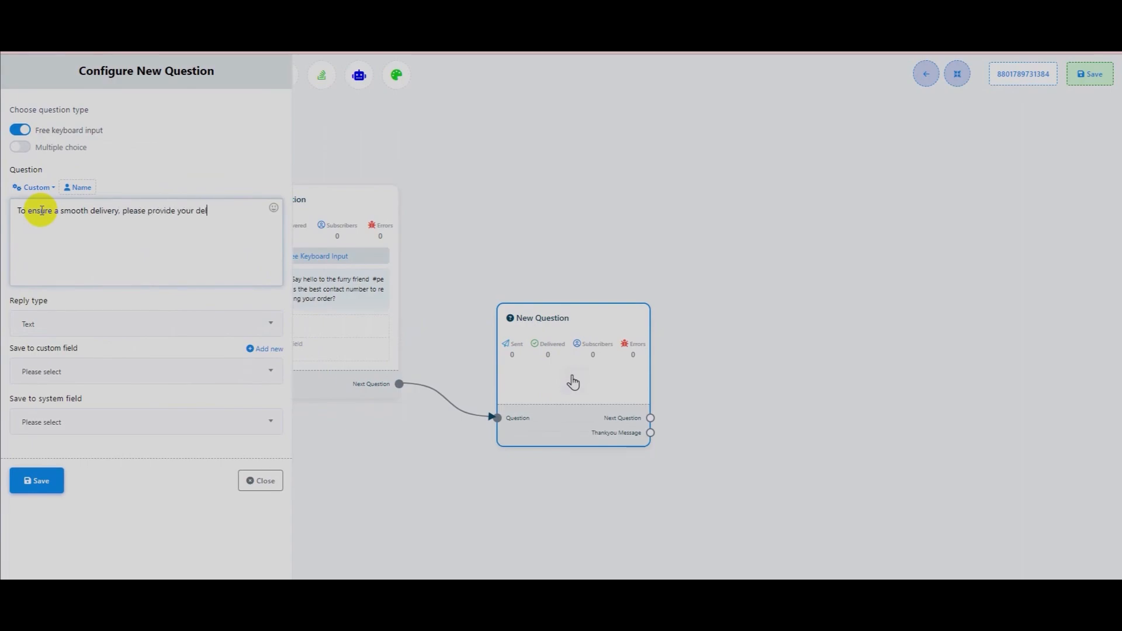
{"action": "type", "text": "ivery address!"}
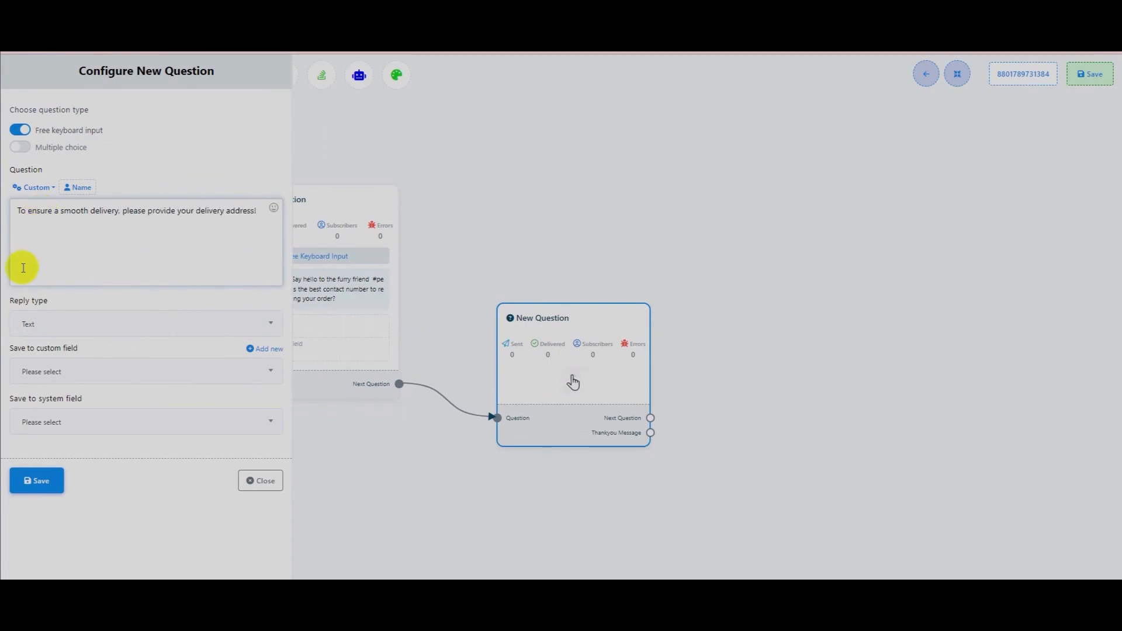
- Store the delivery address answer in the Location system field and save the question
{"action": "left_click", "coordinate": [45, 422]}
{"action": "scroll", "coordinate": [42, 547], "scroll_direction": "down", "scroll_amount": 1}
{"action": "left_click", "coordinate": [36, 564]}
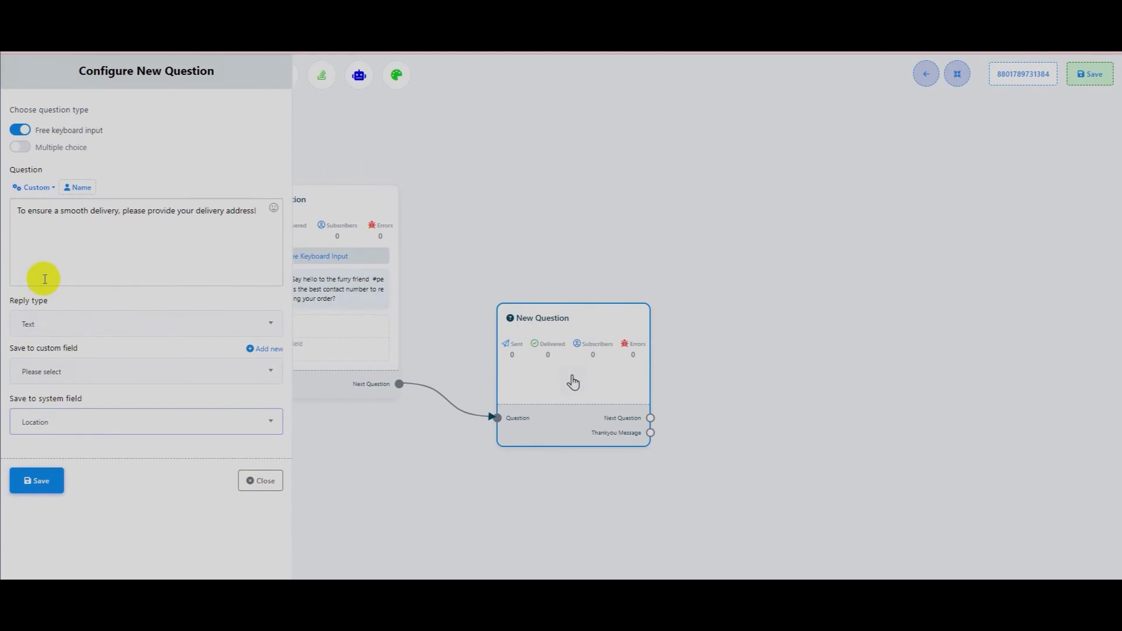
{"action": "left_click", "coordinate": [32, 488]}
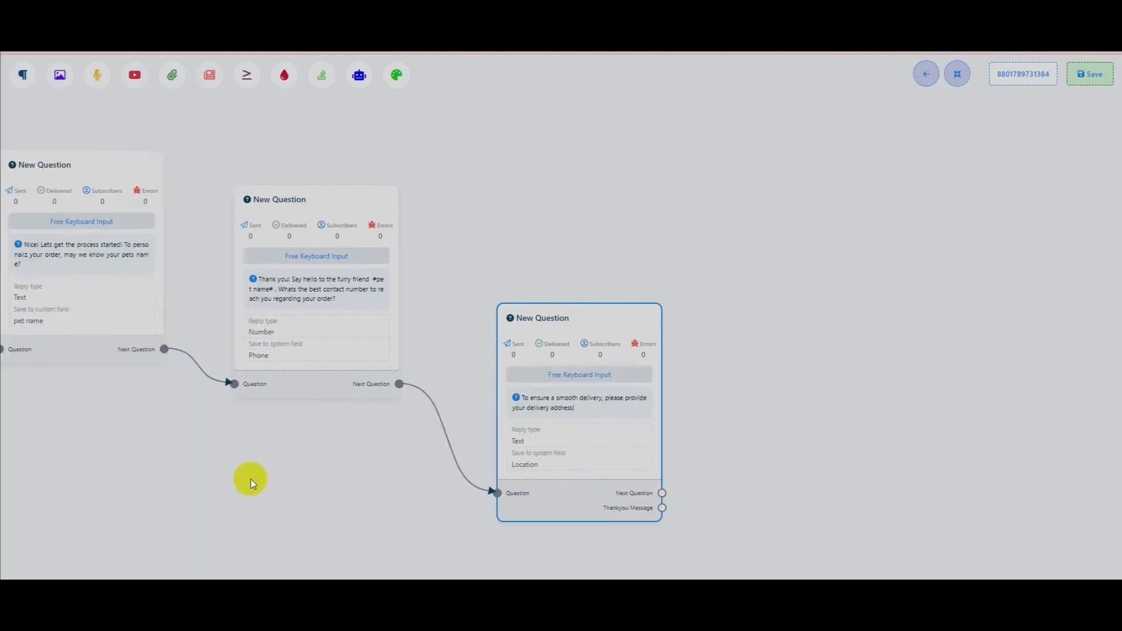
- Add a Text node from the address question's Thankyou Message output and enter "Thanks for providing your product choice & order informations!"
{"action": "left_click_drag", "start_coordinate": [430, 507], "coordinate": [307, 477]}
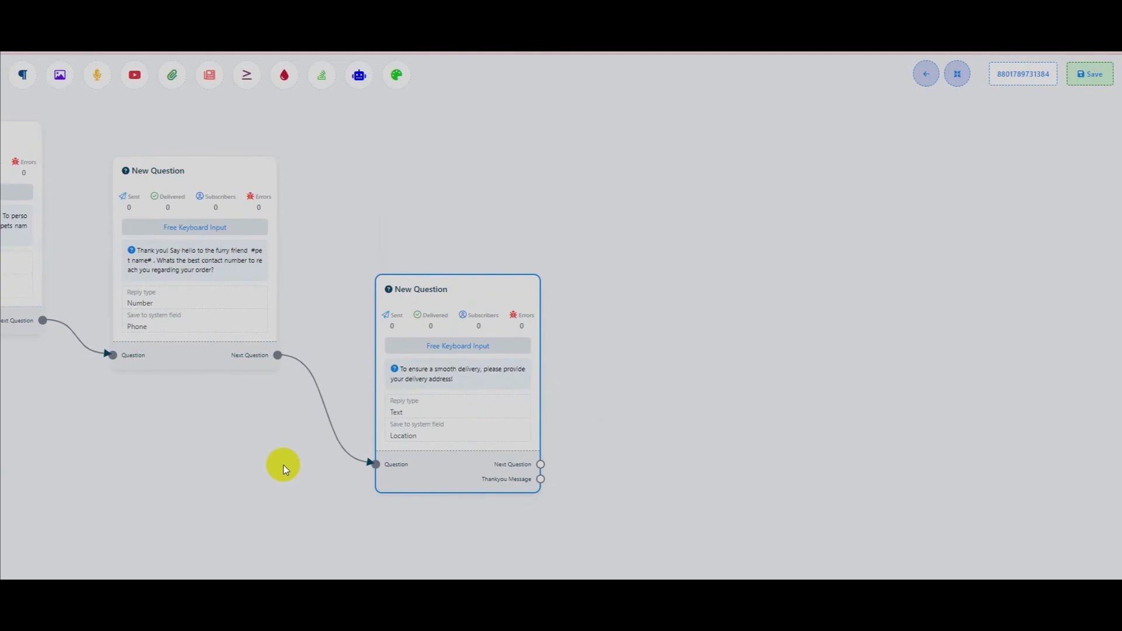
{"action": "left_click_drag", "start_coordinate": [541, 478], "coordinate": [665, 307]}
{"action": "left_click", "coordinate": [705, 313]}
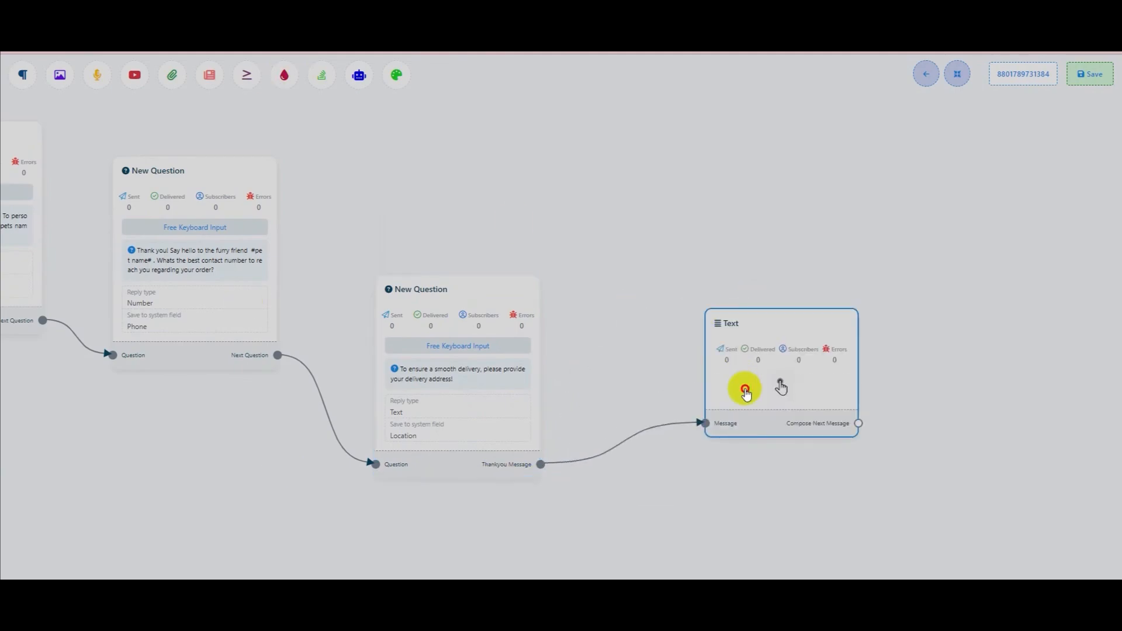
{"action": "left_click", "coordinate": [744, 388]}
{"action": "type", "text": "Thanks for providing your product choice & order informations!"}
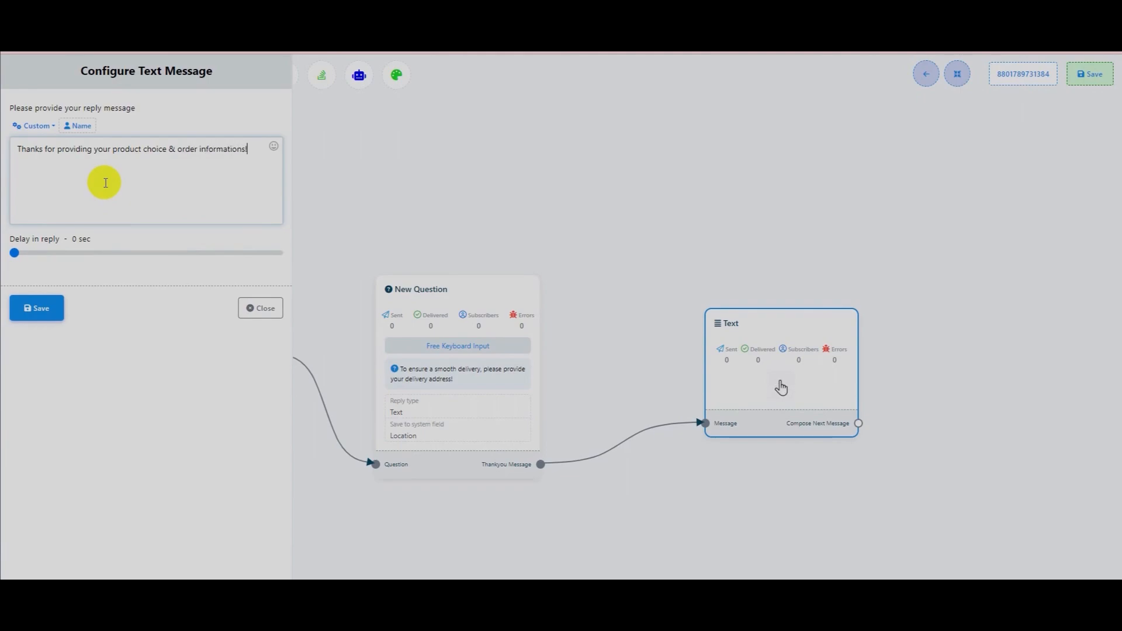
- Append "We will process your ordr and make sure your pet is wagging their tail in no time!" and save the thank-you message
{"action": "type", "text": " We will process"}
{"action": "type", "text": "our"}
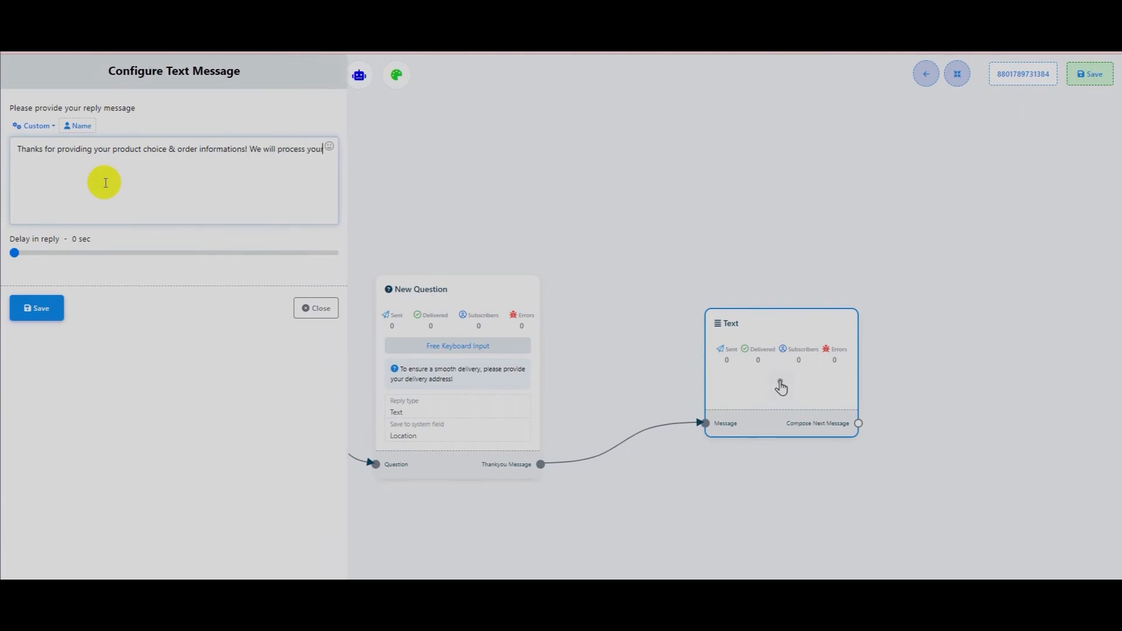
{"action": "type", "text": " ord"}
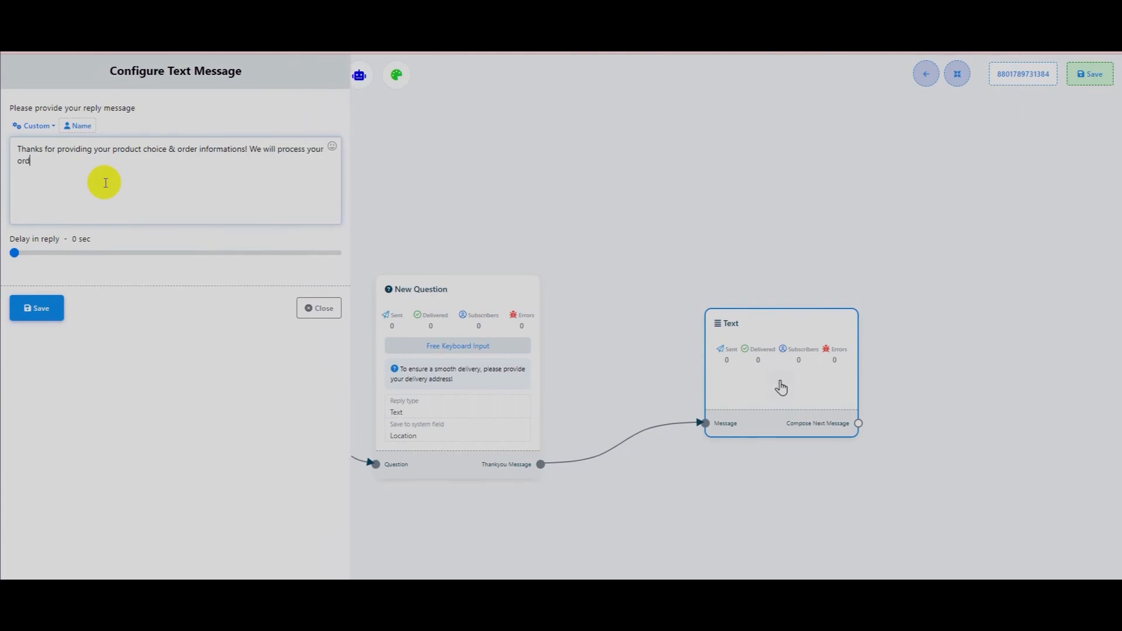
{"action": "type", "text": "r and make sure your pet is wagging their tail in no time!"}
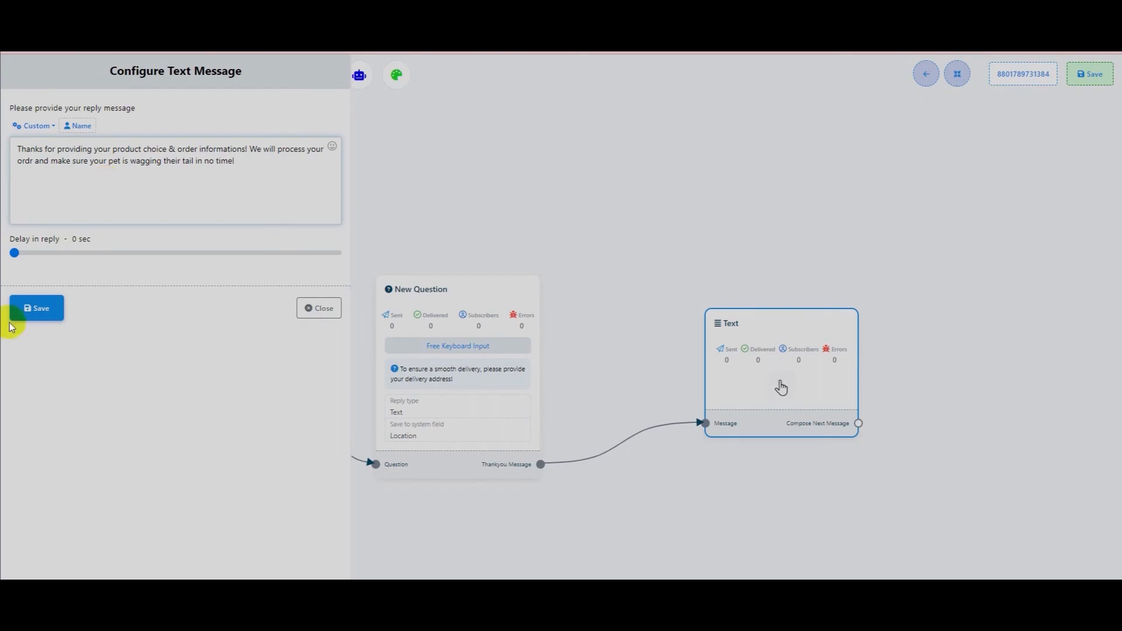
{"action": "left_click", "coordinate": [37, 308]}
- Auto-arrange the nodes of the whole chatbot flow
{"action": "left_click", "coordinate": [952, 79]}
{"action": "left_click_drag", "start_coordinate": [330, 399], "coordinate": [696, 467]}
{"action": "left_click_drag", "start_coordinate": [243, 408], "coordinate": [529, 408]}
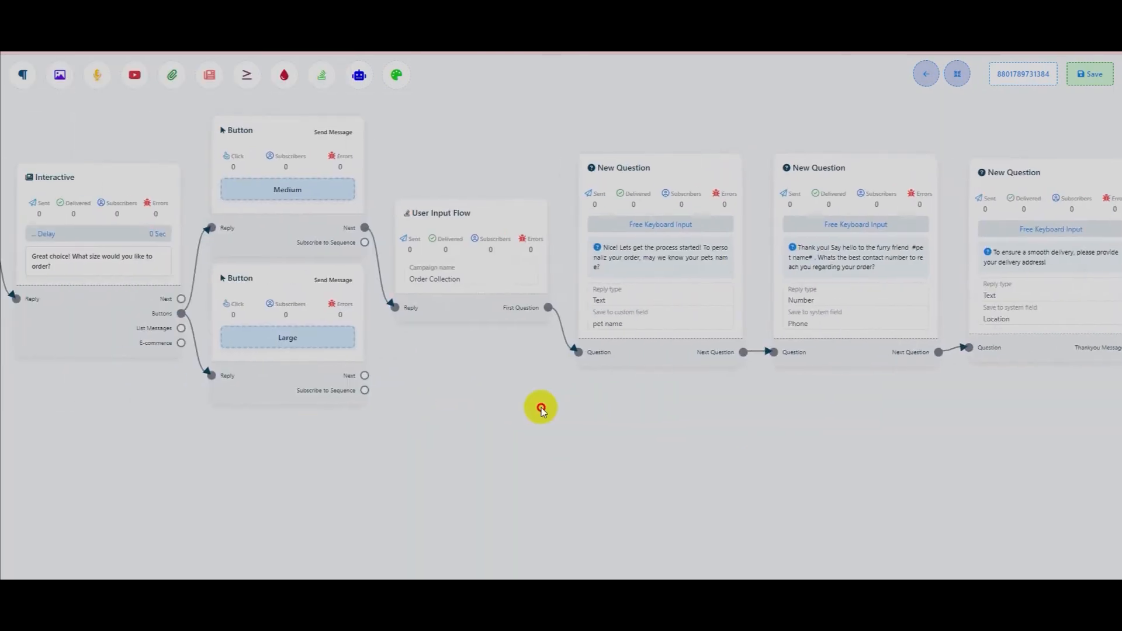
- Move the Large button node lower and add a Text node from its Next output, opening the new node's configuration
{"action": "left_click_drag", "start_coordinate": [296, 317], "coordinate": [296, 367]}
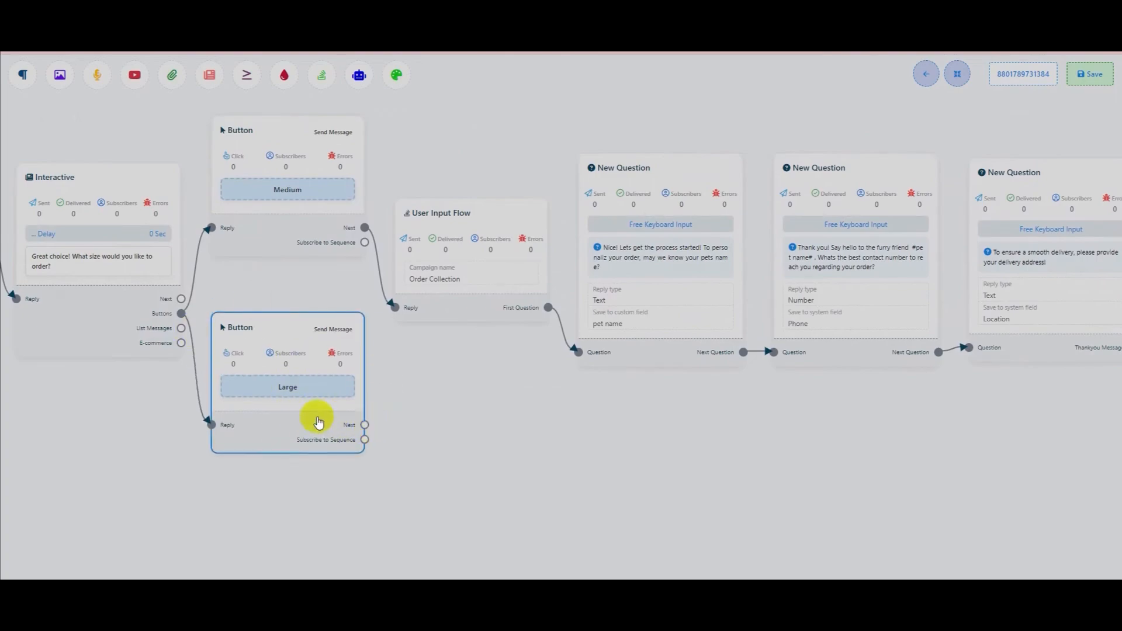
{"action": "left_click_drag", "start_coordinate": [366, 425], "coordinate": [465, 379]}
{"action": "left_click", "coordinate": [478, 380]}
{"action": "double_click", "coordinate": [538, 456]}
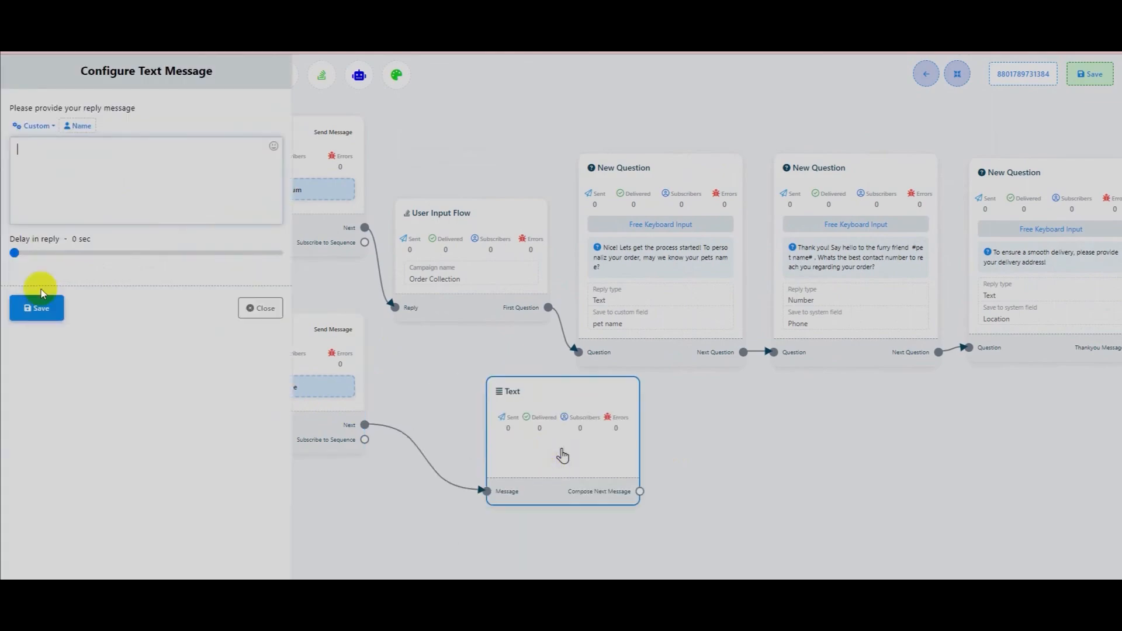
- Enter "Thanks! one of out human agents will get in touch with you soon!" as the Large button's reply and save it
{"action": "type", "text": "Thank! s! one of"}
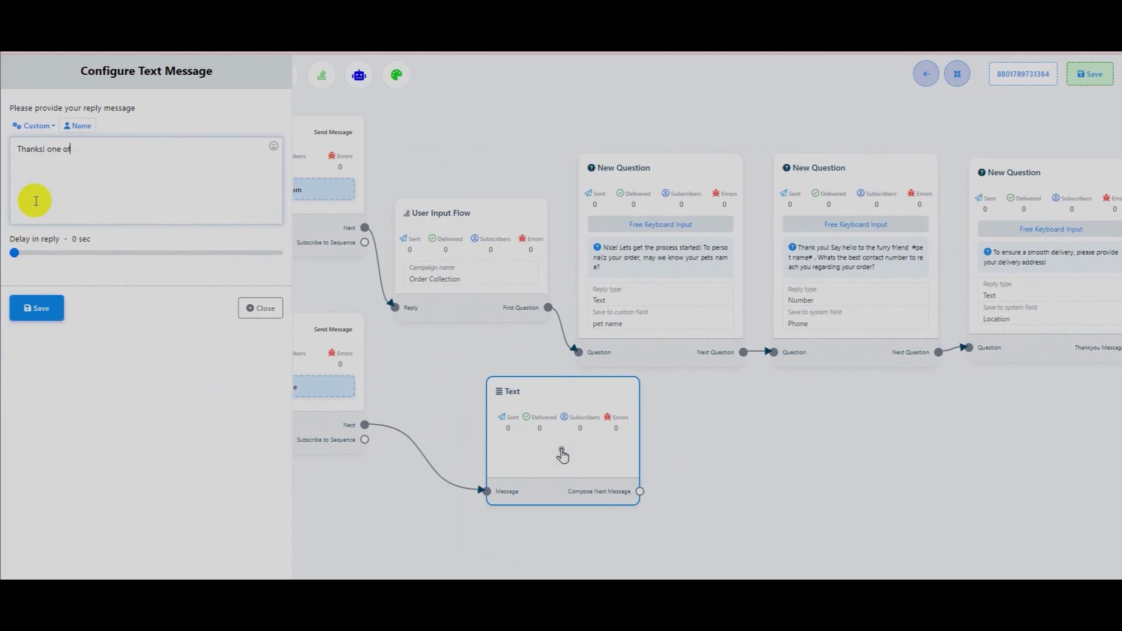
{"action": "type", "text": " out human agents will get in tough"}
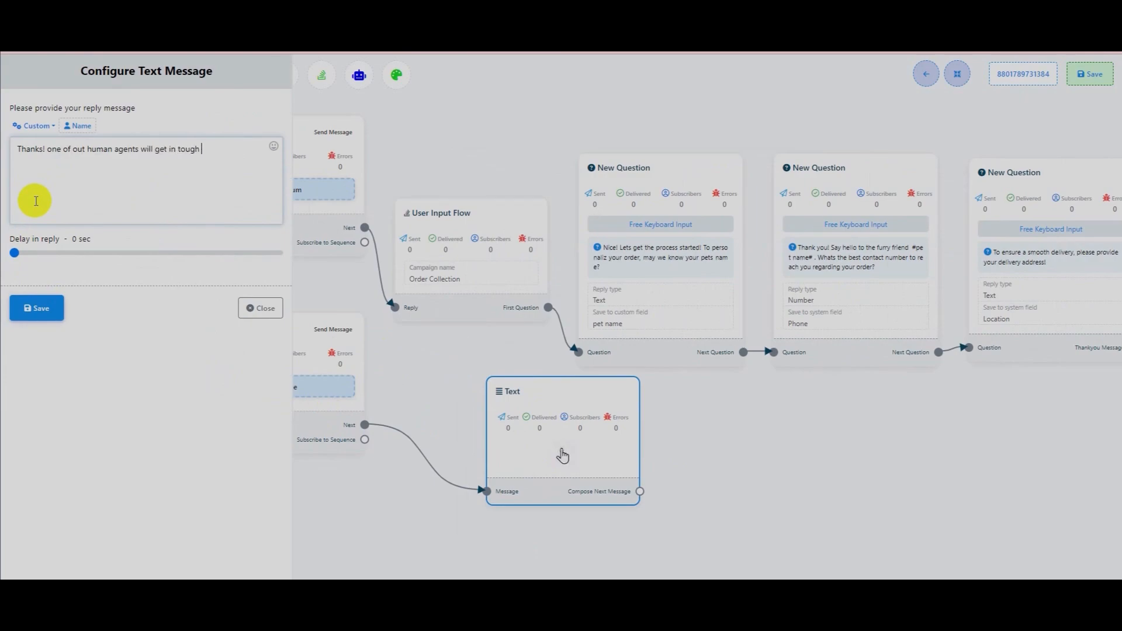
{"action": "key", "text": "BackSpace"}
{"action": "key", "text": "BackSpace"}
{"action": "key", "text": "BackSpace"}
{"action": "key", "text": "BackSpace"}
{"action": "type", "text": "ch with you soon"}
{"action": "left_click", "coordinate": [20, 308]}
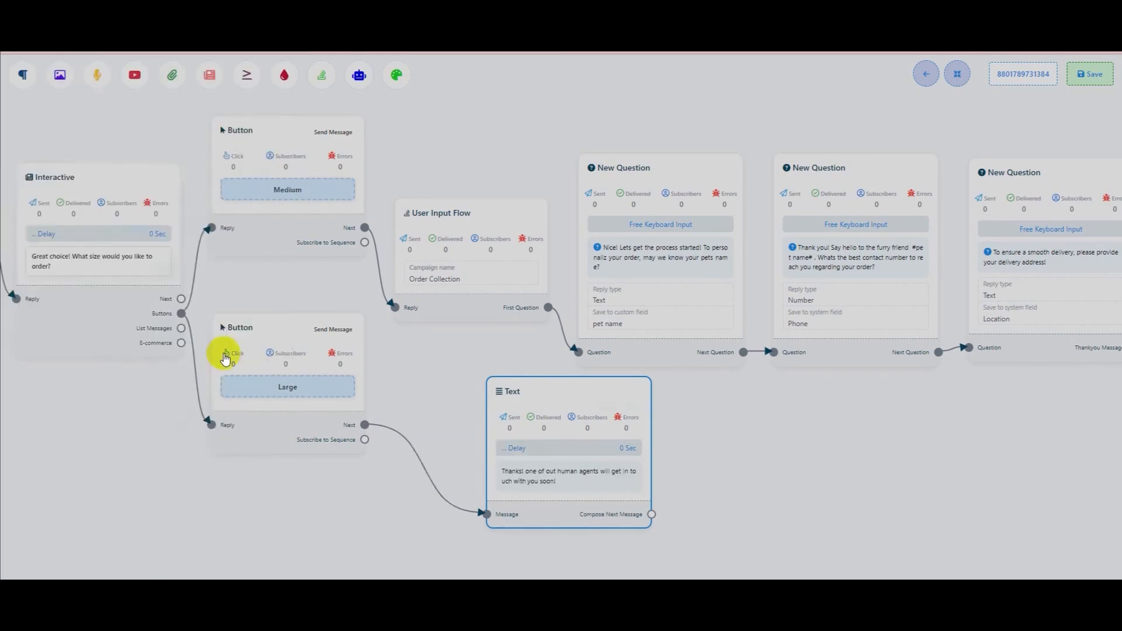
- Move the Window Perch button node lower, add a Text node from its Next output and open that node's configuration
{"action": "scroll", "coordinate": [146, 455], "scroll_direction": "down", "scroll_amount": 1}
{"action": "left_click_drag", "start_coordinate": [17, 460], "coordinate": [313, 453]}
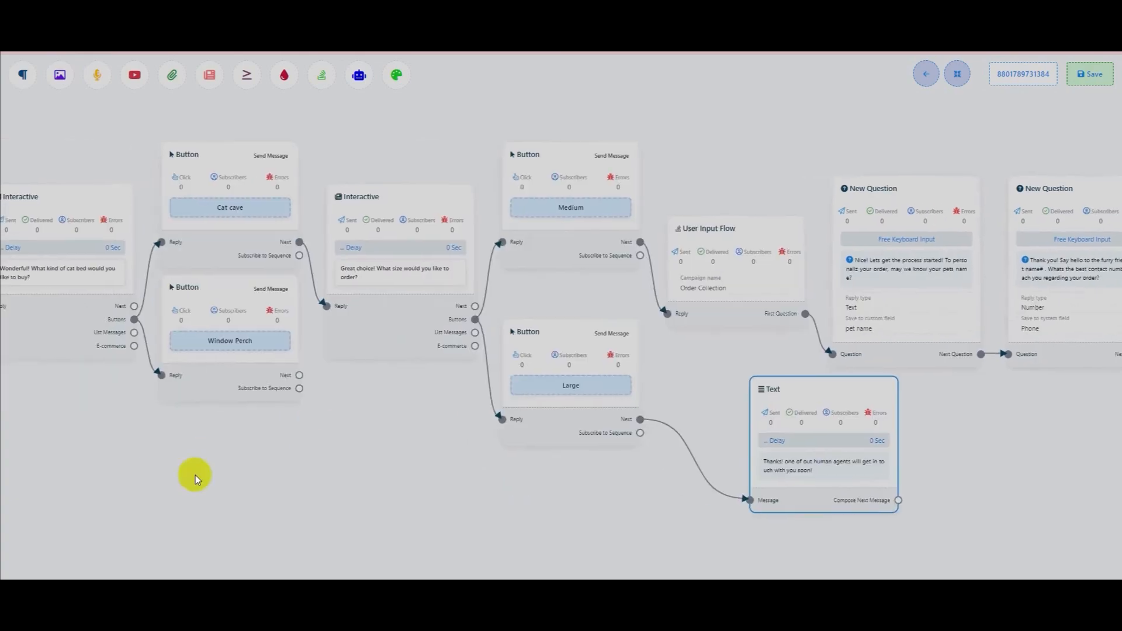
{"action": "left_click_drag", "start_coordinate": [182, 475], "coordinate": [231, 476]}
{"action": "left_click_drag", "start_coordinate": [264, 366], "coordinate": [255, 421]}
{"action": "left_click_drag", "start_coordinate": [340, 433], "coordinate": [409, 381]}
{"action": "left_click", "coordinate": [433, 404]}
{"action": "double_click", "coordinate": [492, 478]}
- Save the Window Perch reply "Thanks for your preference! We are currently our of stock for this particular category!" and auto-arrange the flow
{"action": "left_click", "coordinate": [115, 181]}
{"action": "type", "text": "Thanks for your preference! We are currently our of "}
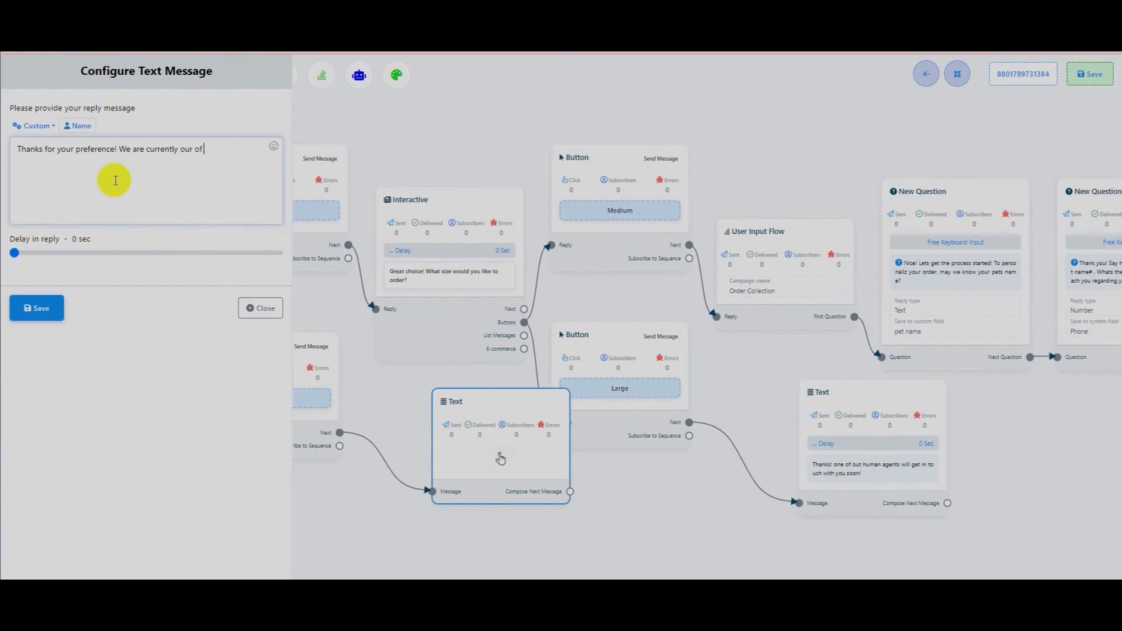
{"action": "type", "text": "stock for this particular category"}
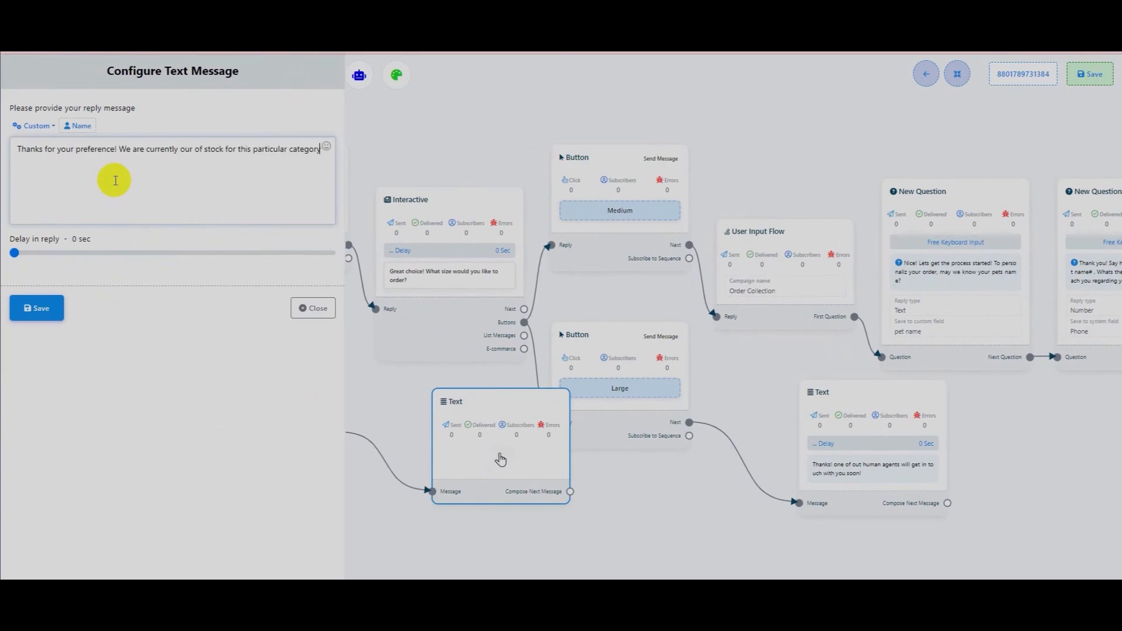
{"action": "left_click", "coordinate": [36, 308]}
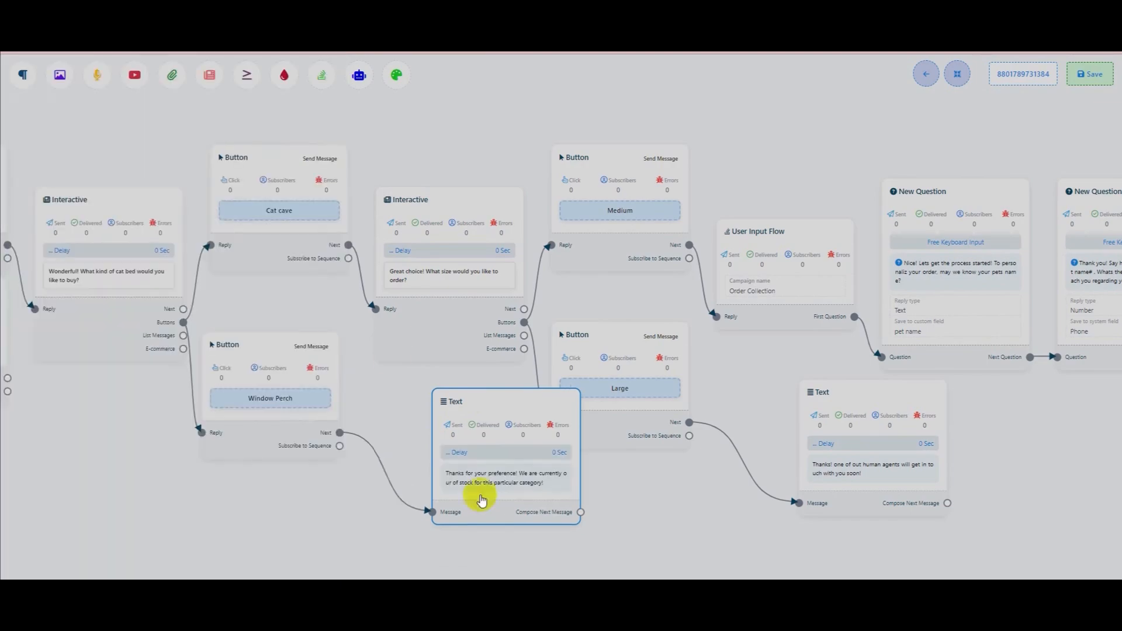
{"action": "left_click", "coordinate": [958, 74]}
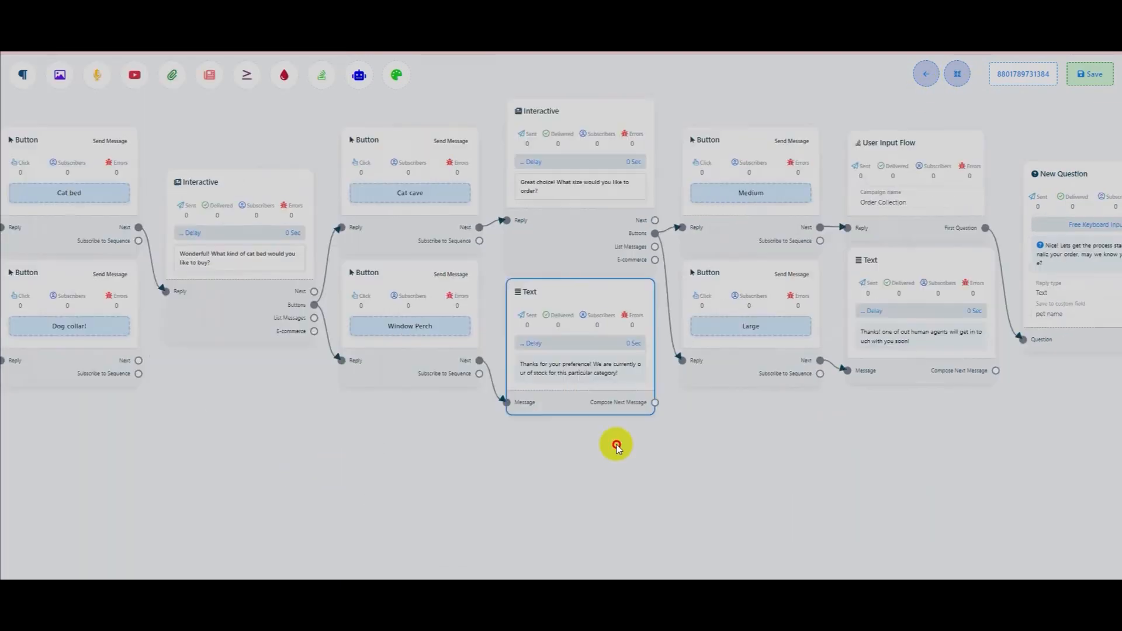
- Move the Dog collar! button node lower, add a Text node from its Next output and open that node's configuration
{"action": "left_click_drag", "start_coordinate": [453, 436], "coordinate": [431, 471]}
{"action": "left_click_drag", "start_coordinate": [275, 494], "coordinate": [383, 465]}
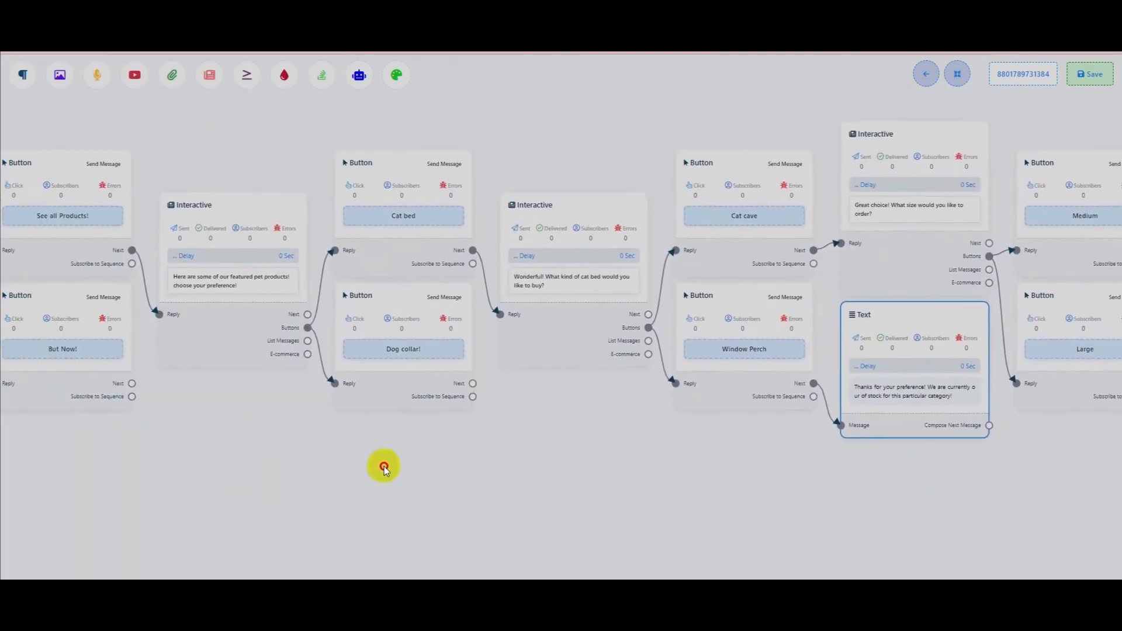
{"action": "left_click_drag", "start_coordinate": [451, 384], "coordinate": [553, 419]}
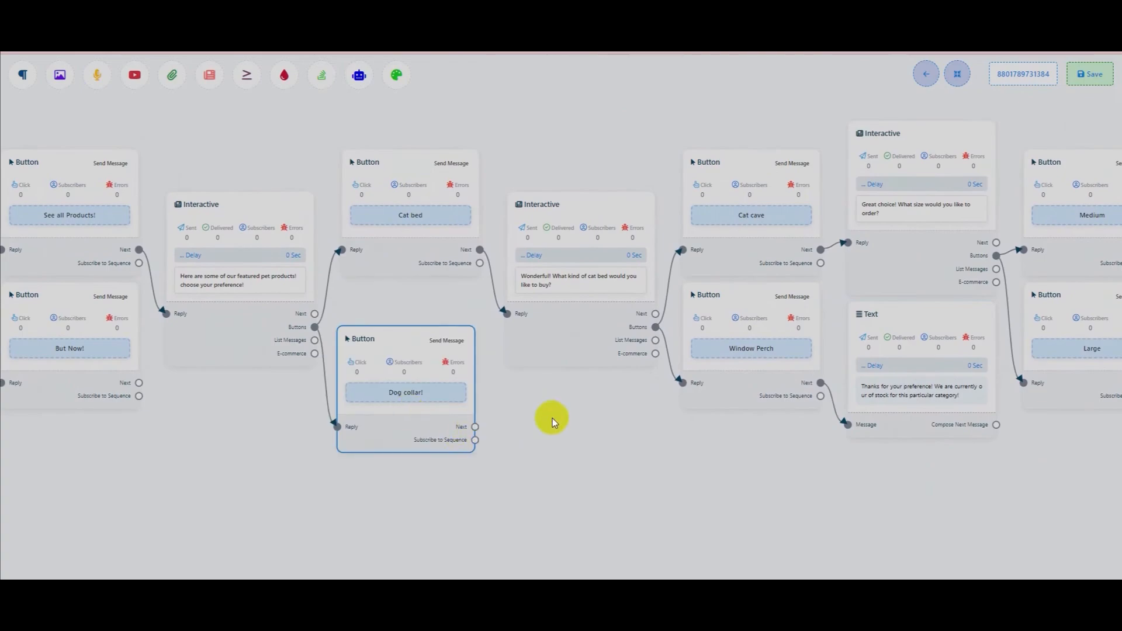
{"action": "left_click", "coordinate": [597, 409]}
{"action": "left_click", "coordinate": [665, 472]}
- Enter "Thanks for letting us know! we will notify you when our latest shipment arrives!" as the Dog collar! reply and save it
{"action": "left_click", "coordinate": [82, 195]}
{"action": "type", "text": "Thanks for letting us know! we will notify"}
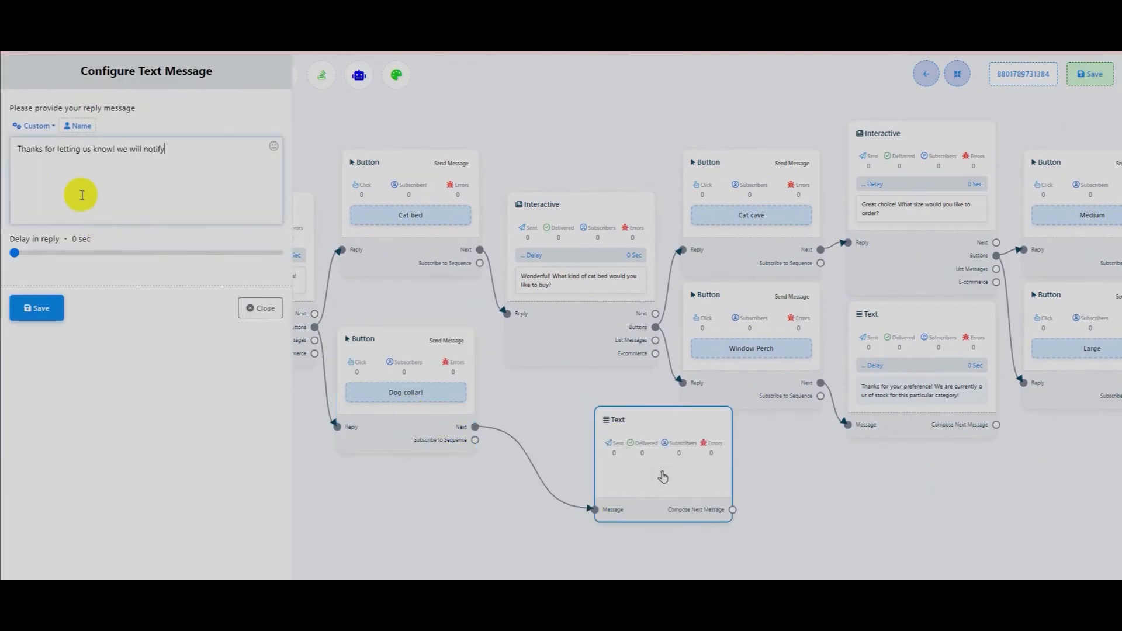
{"action": "type", "text": " you when our latest shipment arrives"}
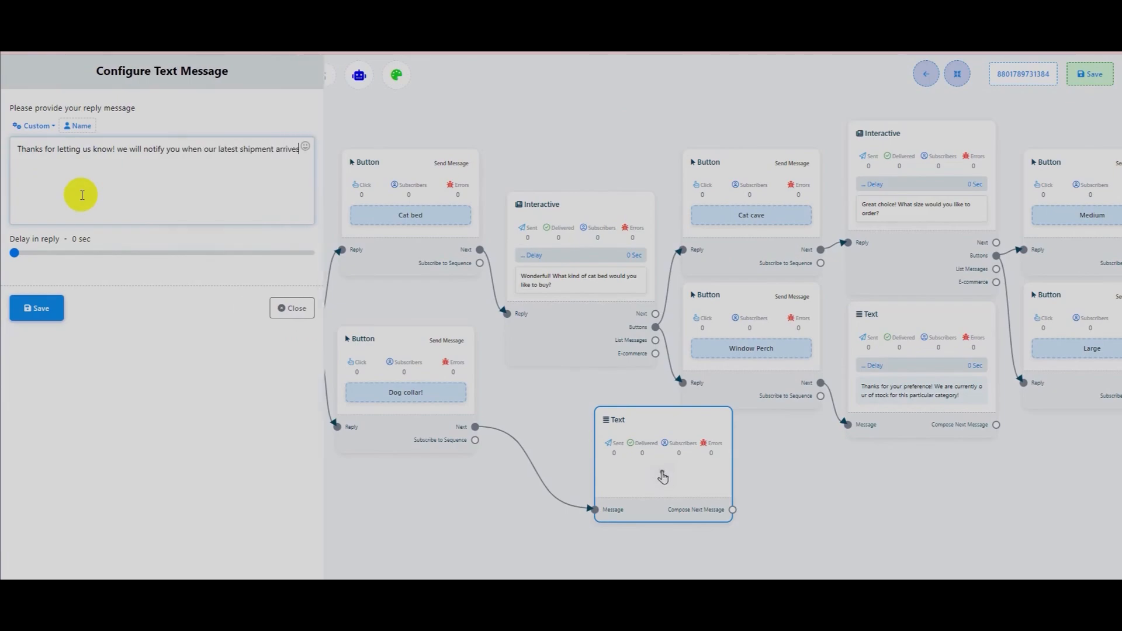
{"action": "left_click", "coordinate": [36, 308]}
- Move the But Now! button node lower, add a Text node from its Next output and open that node's configuration
{"action": "left_click_drag", "start_coordinate": [339, 493], "coordinate": [432, 447]}
{"action": "left_click_drag", "start_coordinate": [150, 466], "coordinate": [257, 437]}
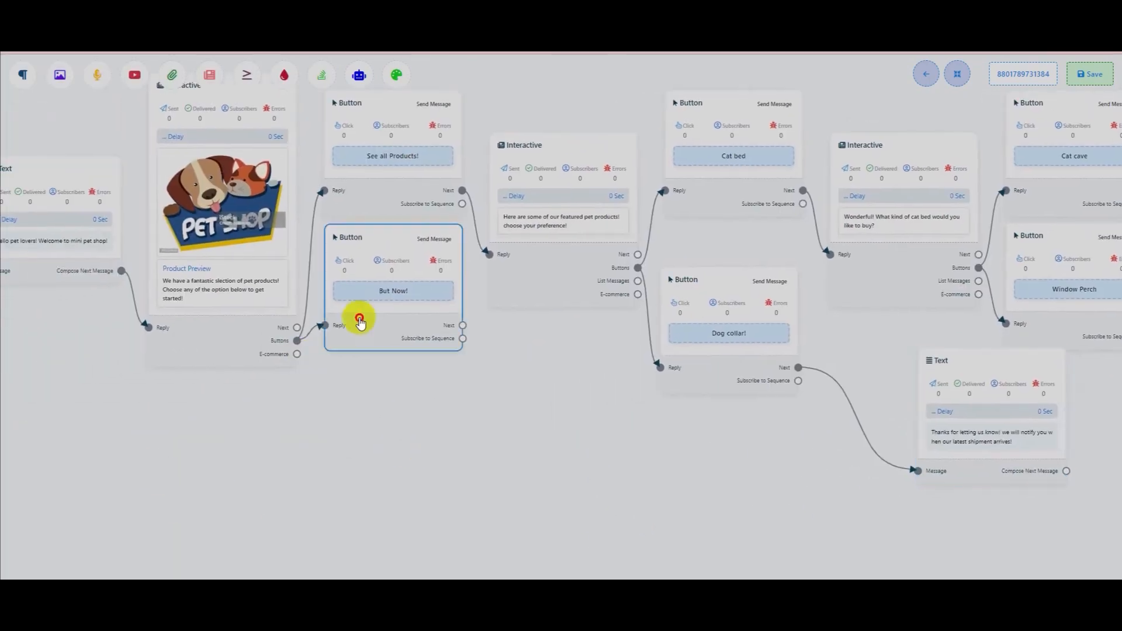
{"action": "left_click_drag", "start_coordinate": [354, 285], "coordinate": [354, 363]}
{"action": "left_click_drag", "start_coordinate": [464, 407], "coordinate": [523, 389]}
{"action": "left_click", "coordinate": [551, 391]}
{"action": "double_click", "coordinate": [607, 471]}
- Enter "Thank you! One of our human agents will get in touch with you regrding your purchase soon!" as the But Now! reply and save it
{"action": "left_click", "coordinate": [63, 190]}
{"action": "type", "text": "Thank you! One of o"}
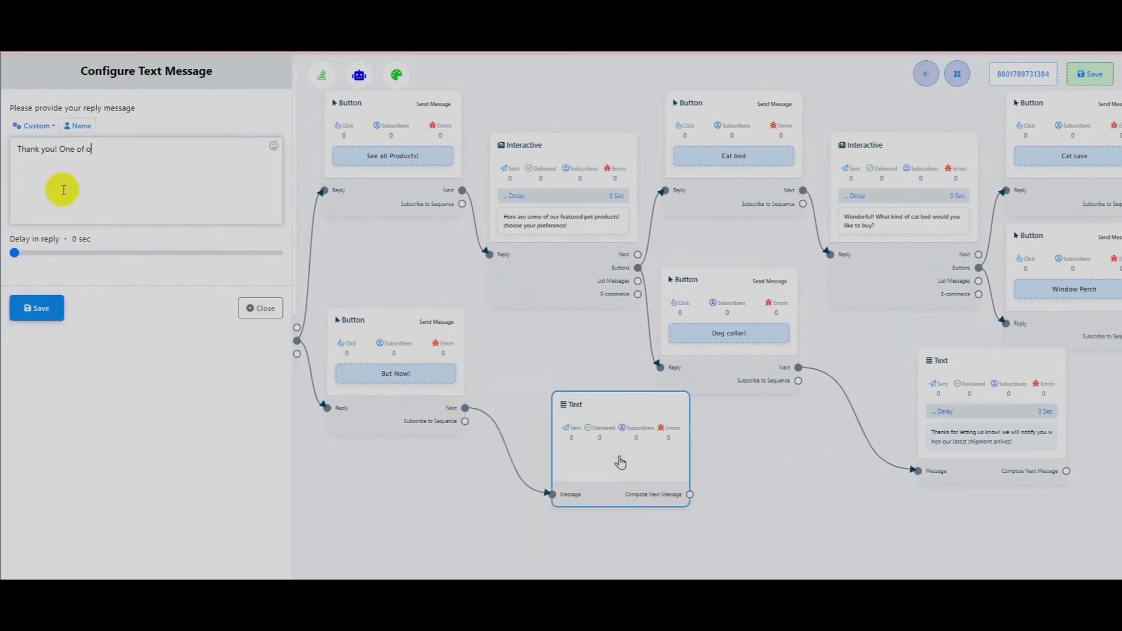
{"action": "type", "text": "ur human agents will get in touch with you regrding your"}
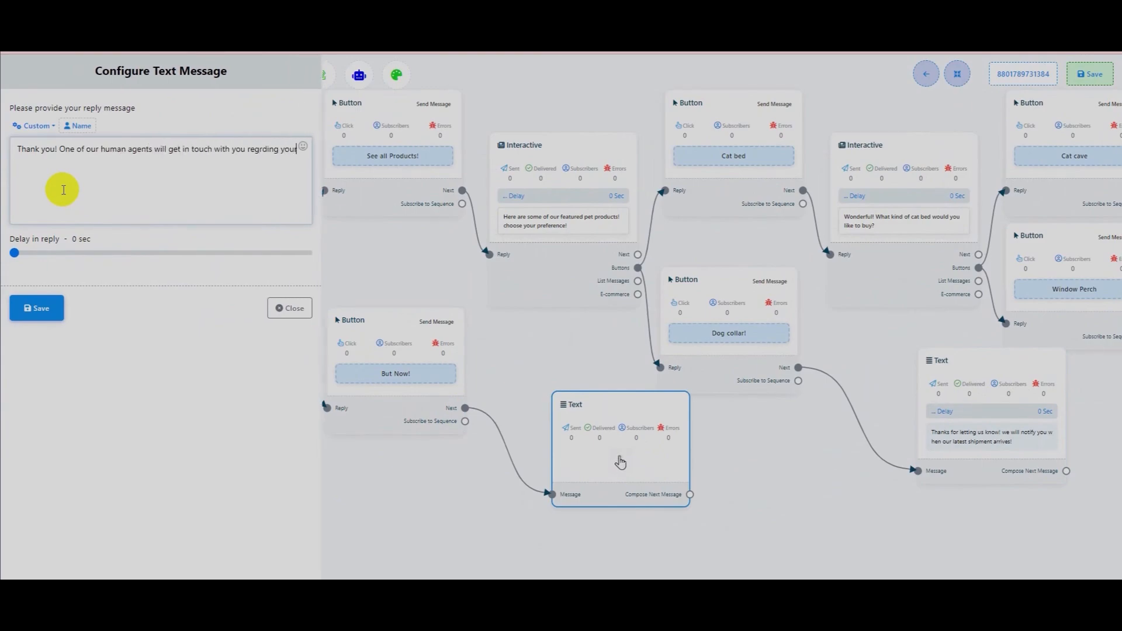
{"action": "type", "text": " qurchase soon!"}
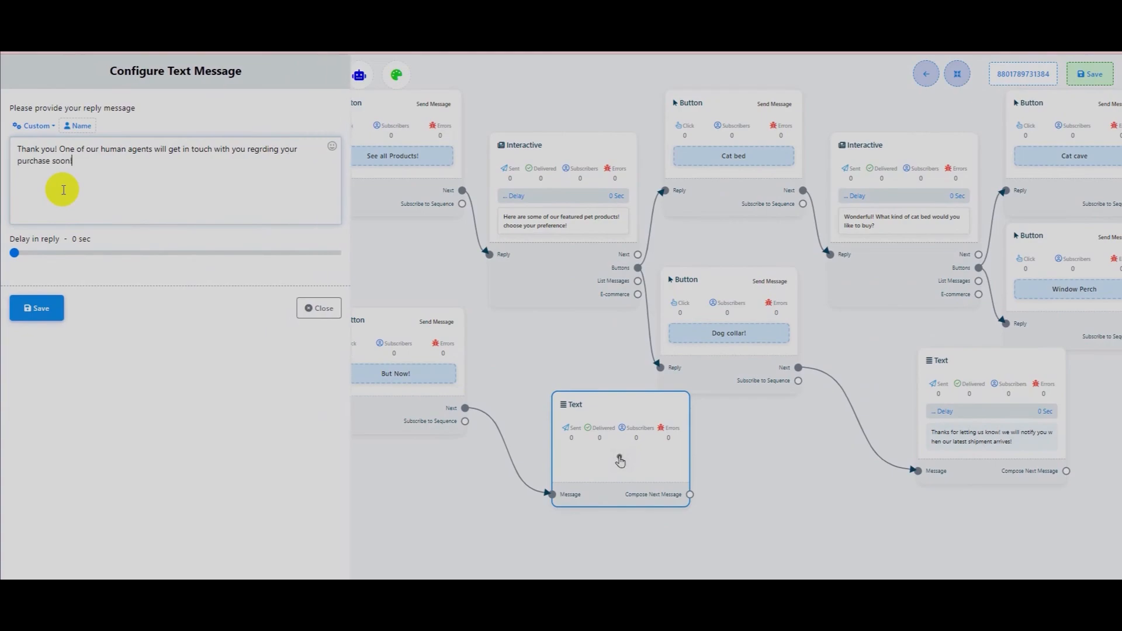
{"action": "left_click", "coordinate": [32, 308]}
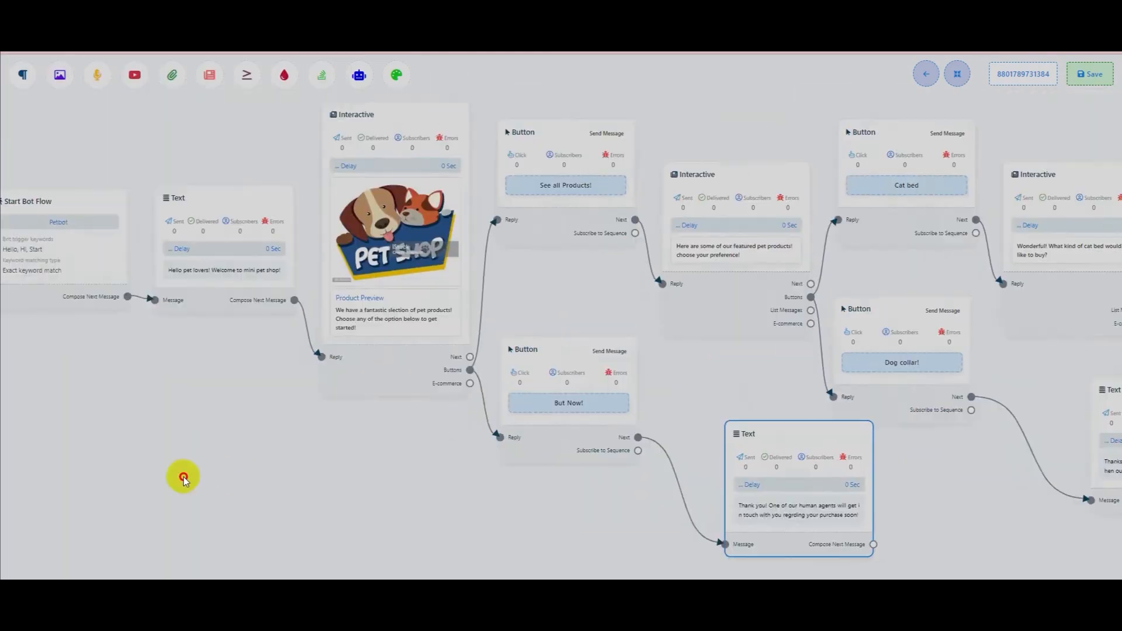
{"action": "left_click_drag", "start_coordinate": [831, 524], "coordinate": [387, 497]}
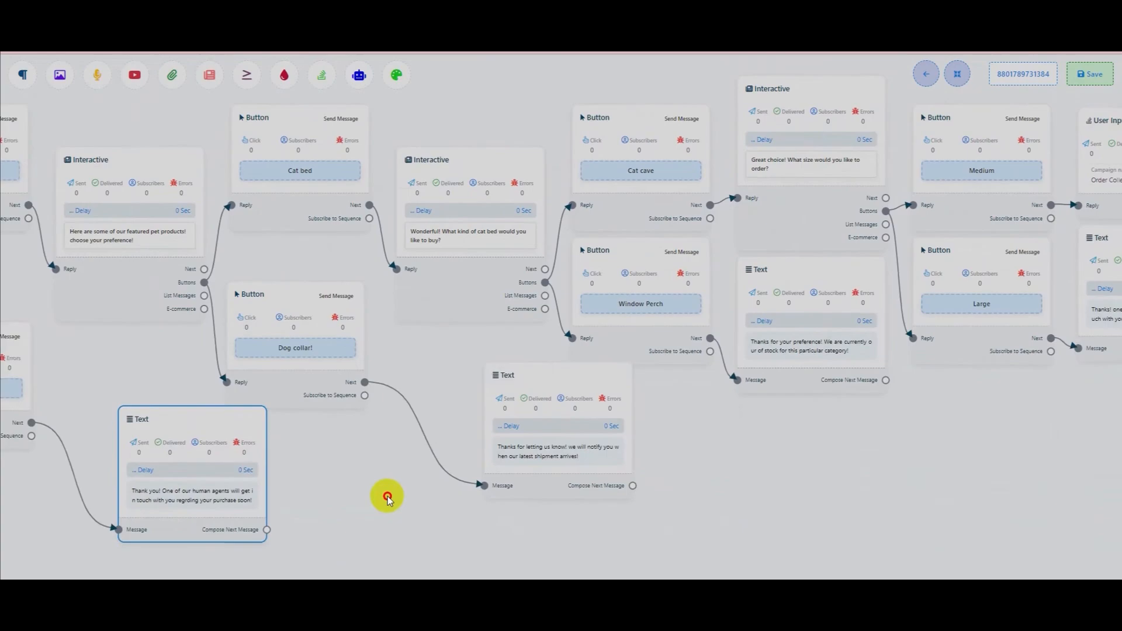
{"action": "left_click_drag", "start_coordinate": [694, 491], "coordinate": [626, 503]}
{"action": "double_click", "coordinate": [411, 248]}
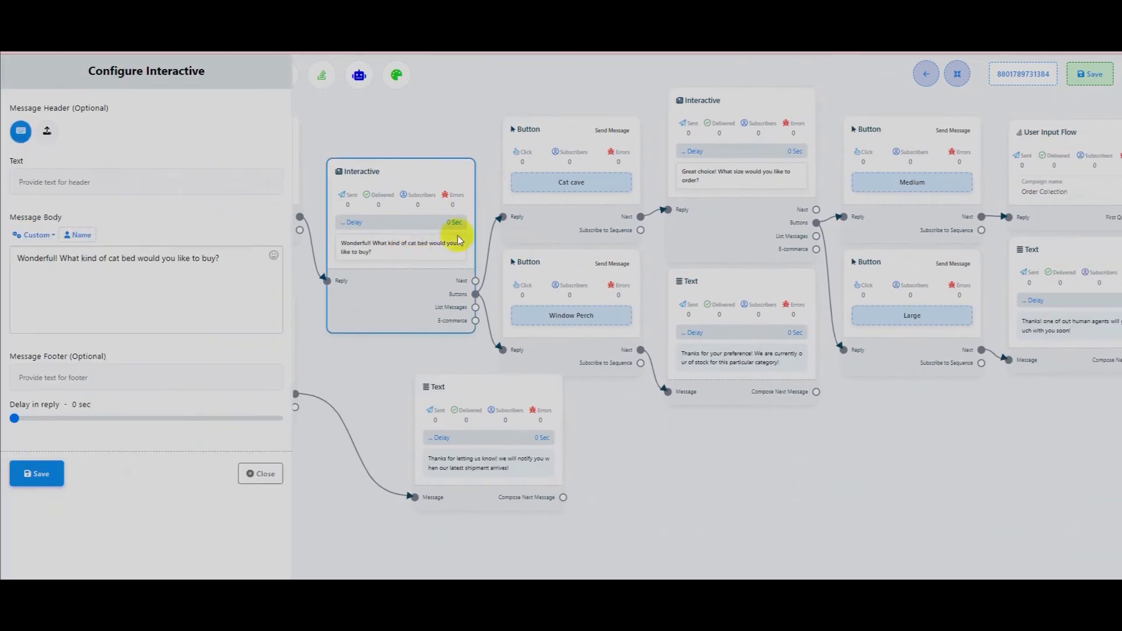
{"action": "left_click", "coordinate": [47, 130]}
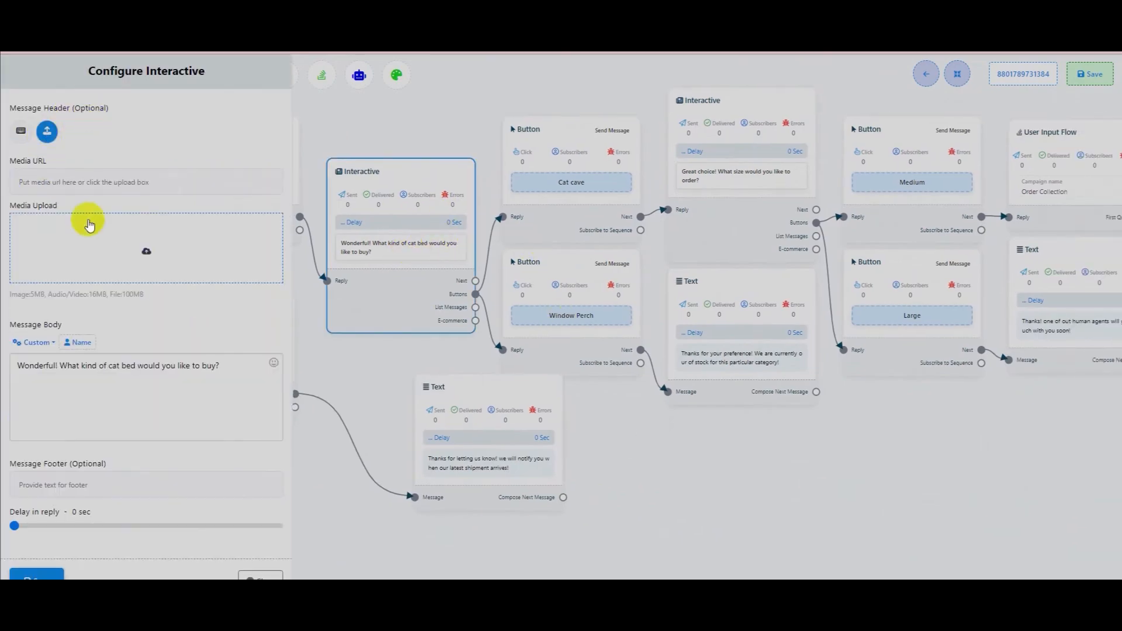
{"action": "left_click", "coordinate": [163, 230]}
{"action": "left_click", "coordinate": [202, 112]}
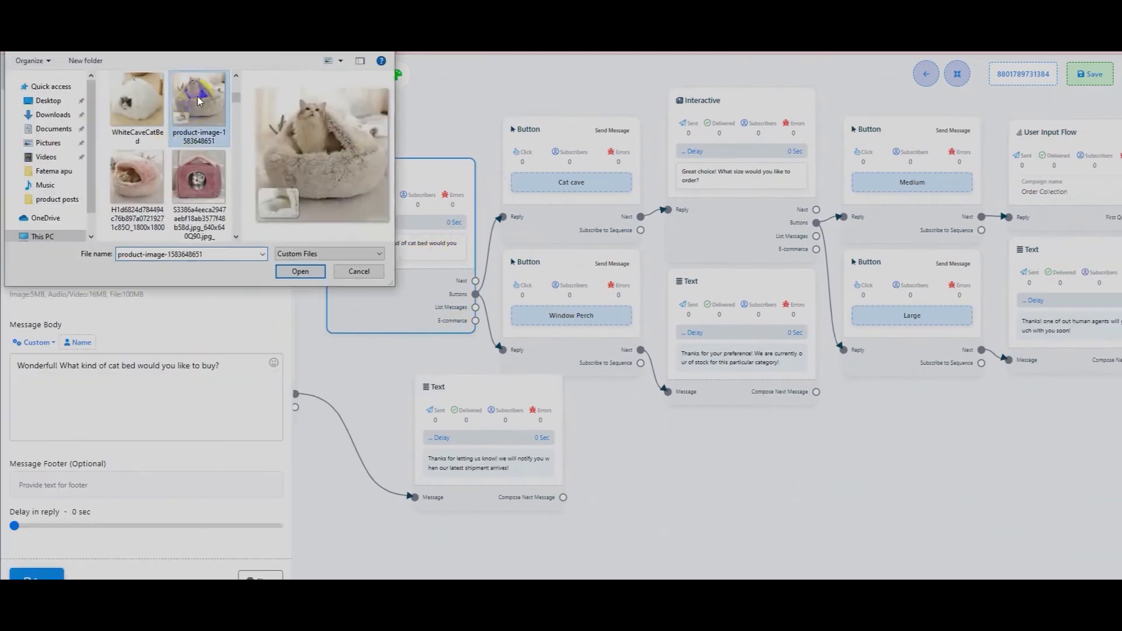
{"action": "left_click", "coordinate": [301, 272]}
{"action": "left_click", "coordinate": [35, 576]}
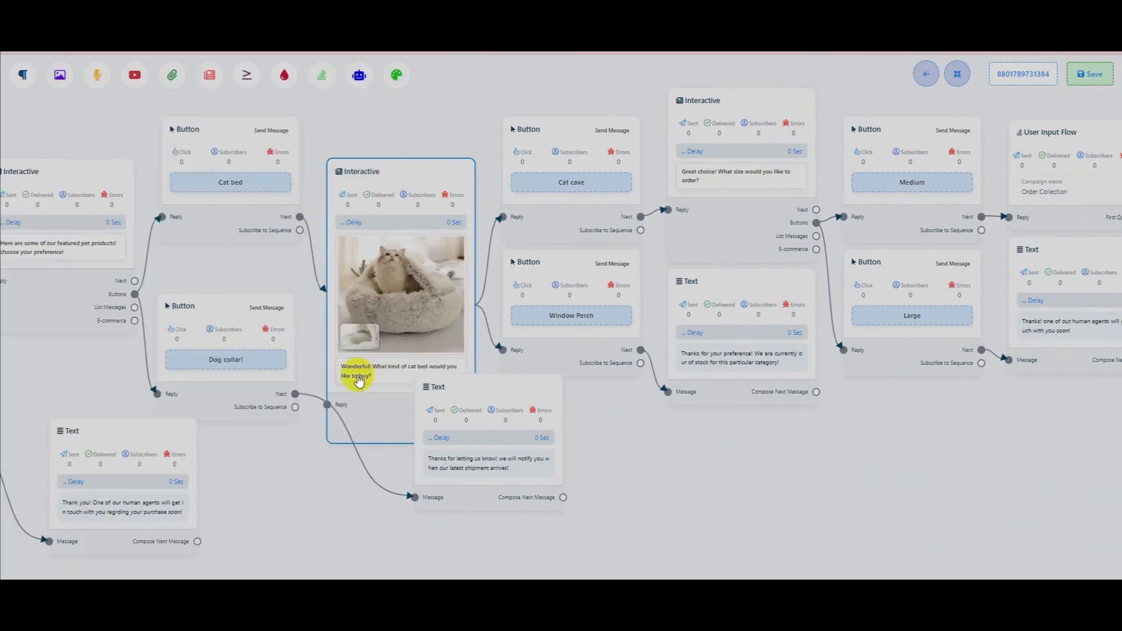
- Auto-arrange the flow so the enlarged cat bed message and the Dog collar! reply no longer overlap
{"action": "left_click_drag", "start_coordinate": [457, 406], "coordinate": [470, 411]}
{"action": "left_click", "coordinate": [957, 74]}
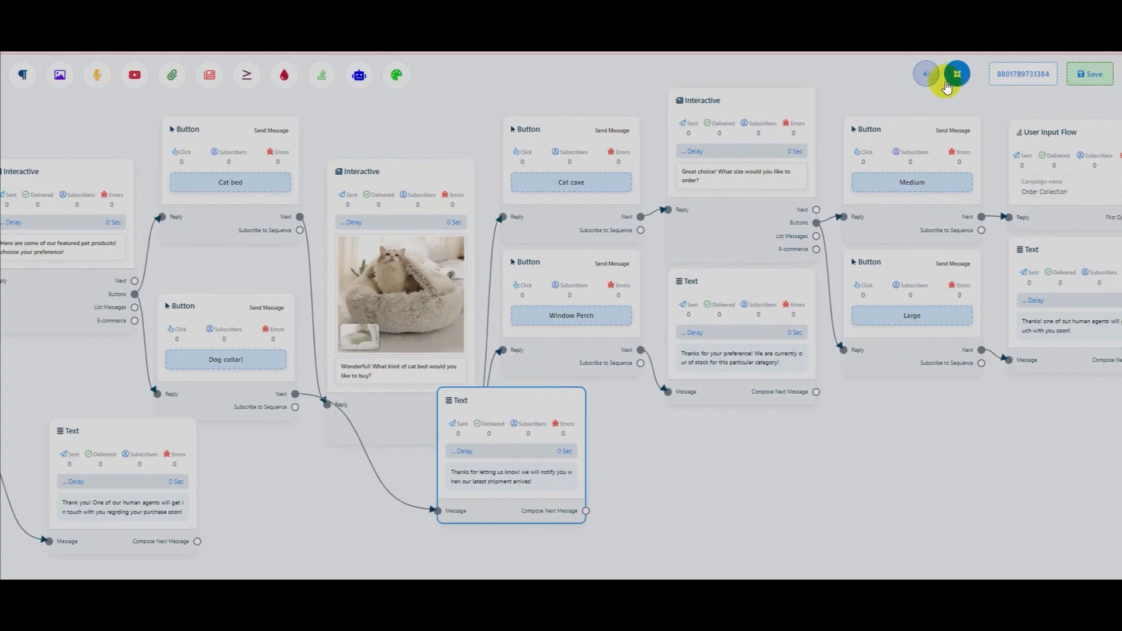
{"action": "left_click_drag", "start_coordinate": [582, 466], "coordinate": [547, 544]}
{"action": "scroll", "coordinate": [543, 479], "scroll_direction": "down", "scroll_amount": 2}
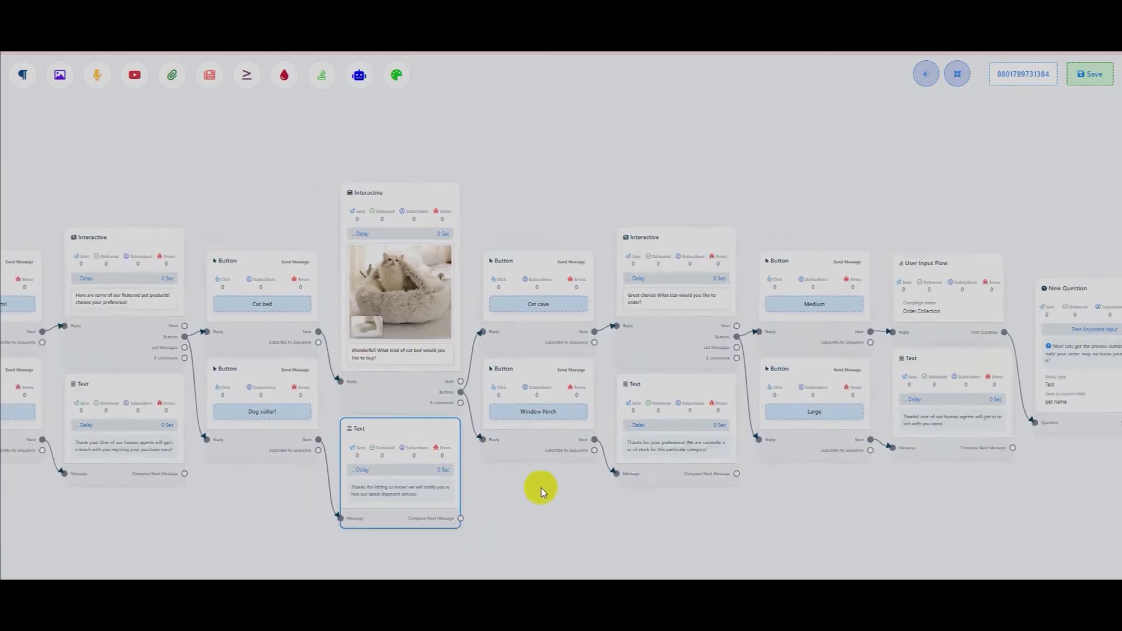
- Look over the arranged flow, from the cat bed choices back to the Product Preview message
{"action": "left_click_drag", "start_coordinate": [682, 520], "coordinate": [359, 476]}
{"action": "scroll", "coordinate": [359, 476], "scroll_direction": "up", "scroll_amount": 2}
{"action": "left_click_drag", "start_coordinate": [596, 508], "coordinate": [946, 460]}
{"action": "left_click_drag", "start_coordinate": [492, 479], "coordinate": [735, 553]}
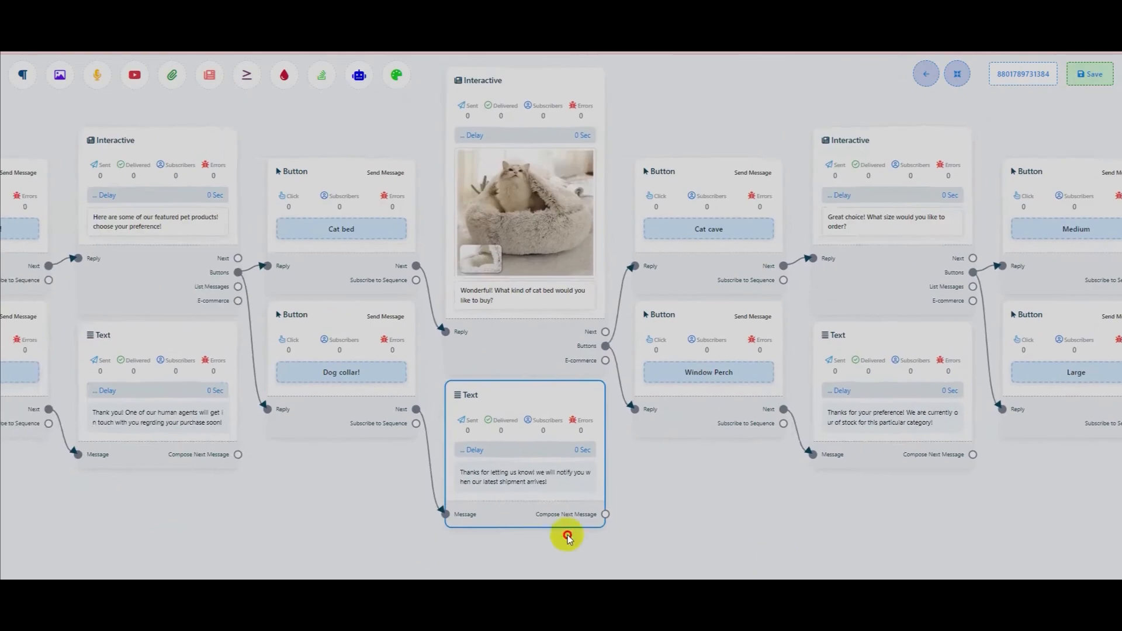
{"action": "left_click_drag", "start_coordinate": [401, 536], "coordinate": [725, 533]}
{"action": "scroll", "coordinate": [369, 524], "scroll_direction": "down", "scroll_amount": 2}
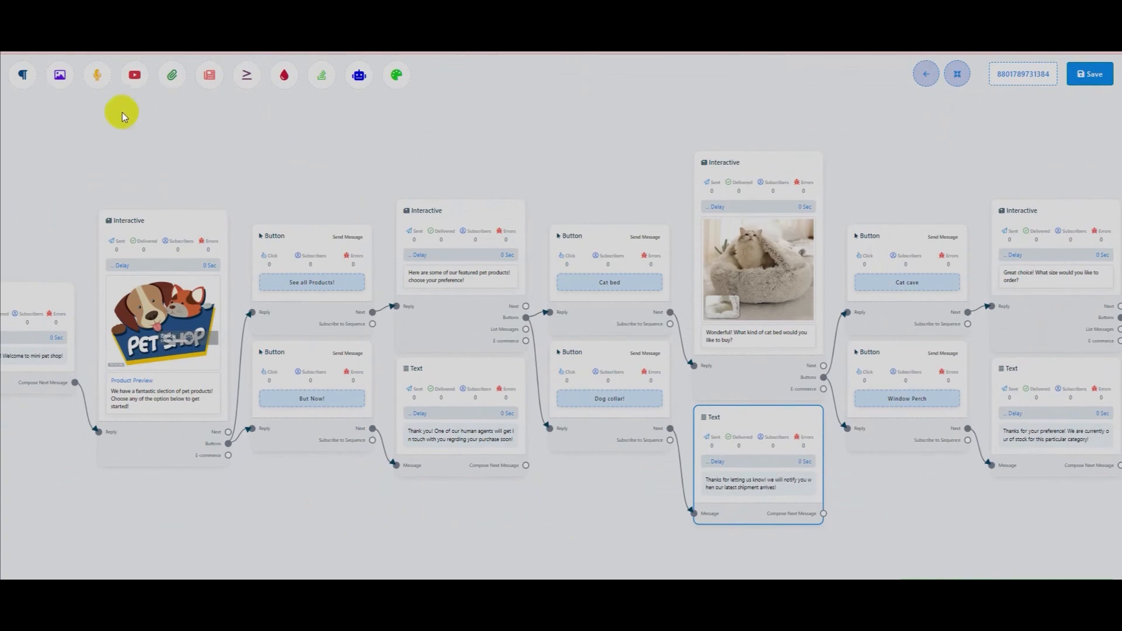
- Leave the flow builder for the WhatsApp Bot Manager and open the bot's Input Flow settings
{"action": "left_click", "coordinate": [926, 73]}
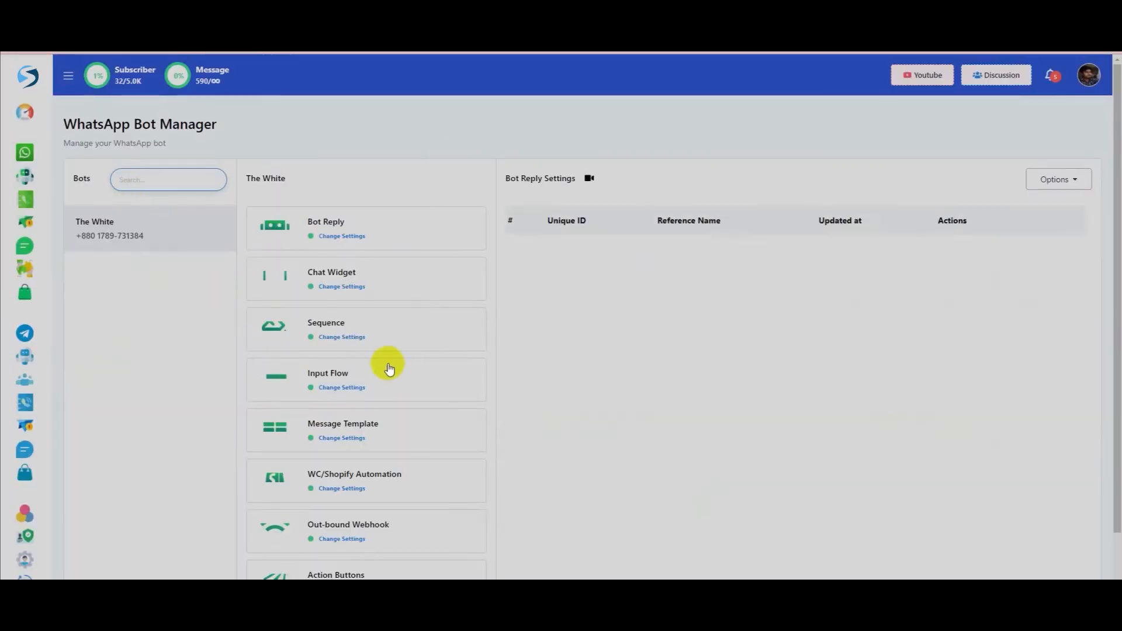
{"action": "left_click", "coordinate": [297, 383]}
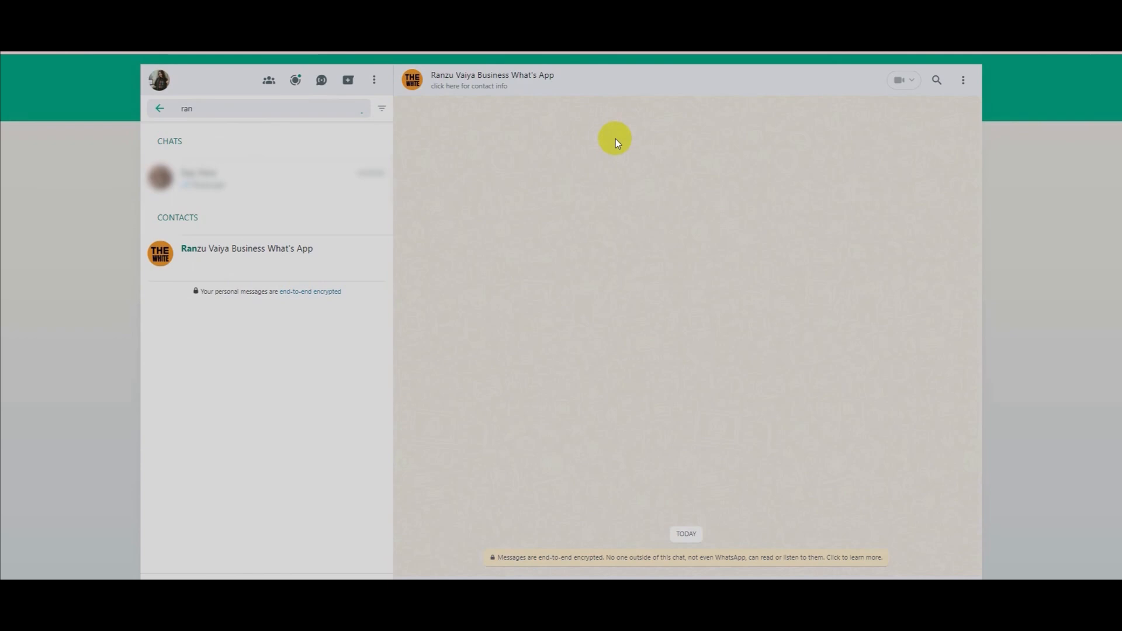
- Switch to WhatsApp Web and send the trigger message "start" in the business bot's chat
{"action": "left_click", "coordinate": [531, 589]}
{"action": "type", "text": "start"}
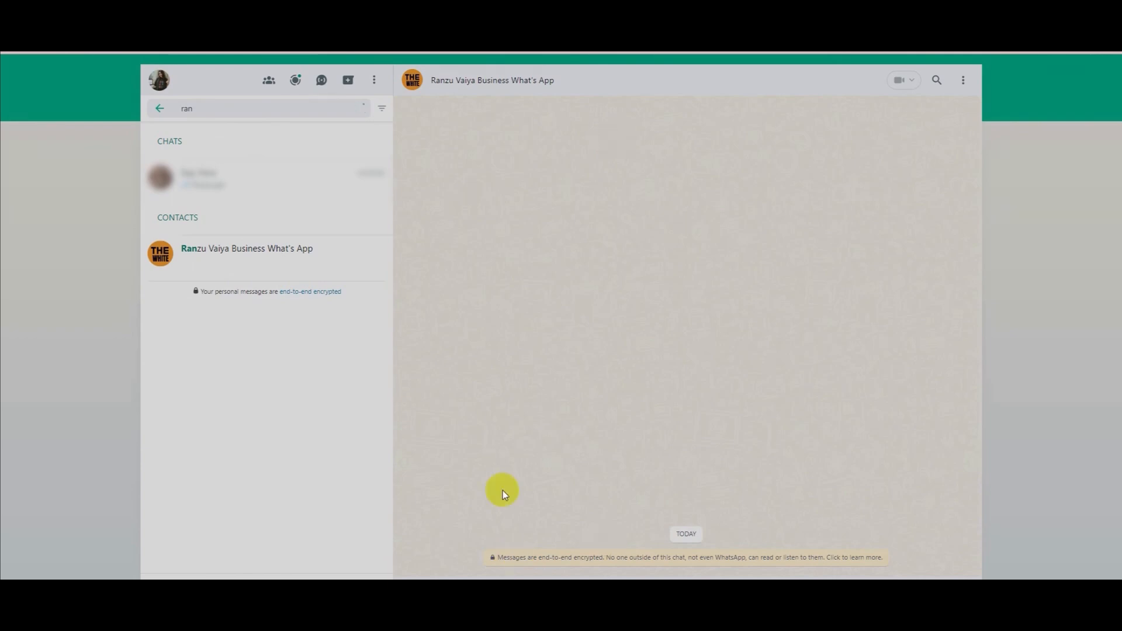
{"action": "key", "text": "Return"}
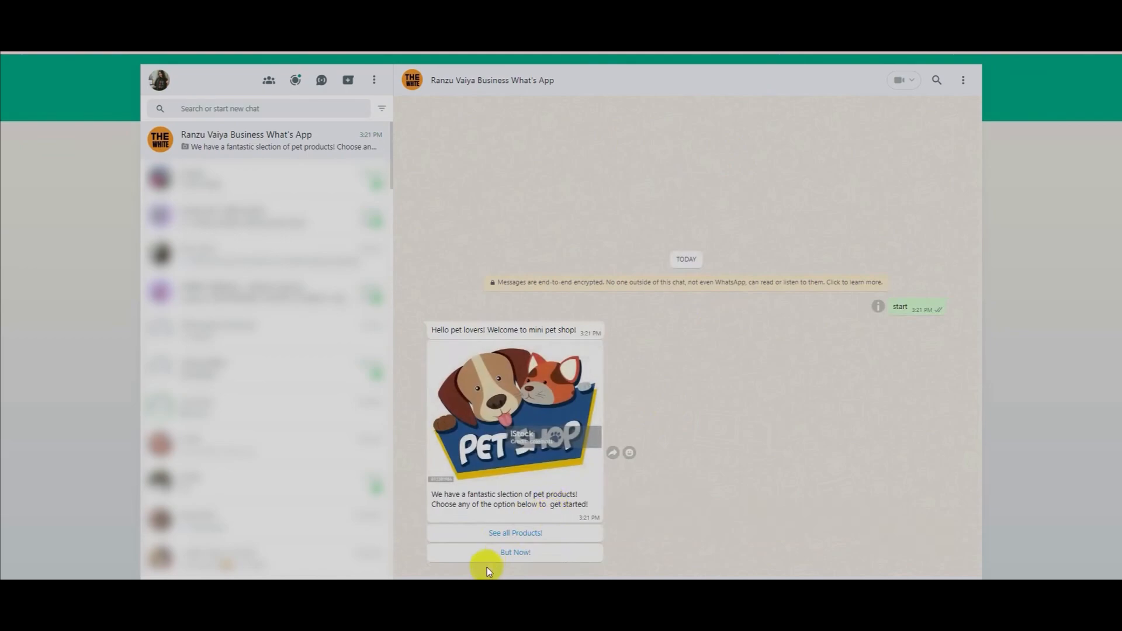
- Test the bot's product branch by choosing the replies See all Products!, Cat bed and Cat cave
{"action": "left_click", "coordinate": [508, 535]}
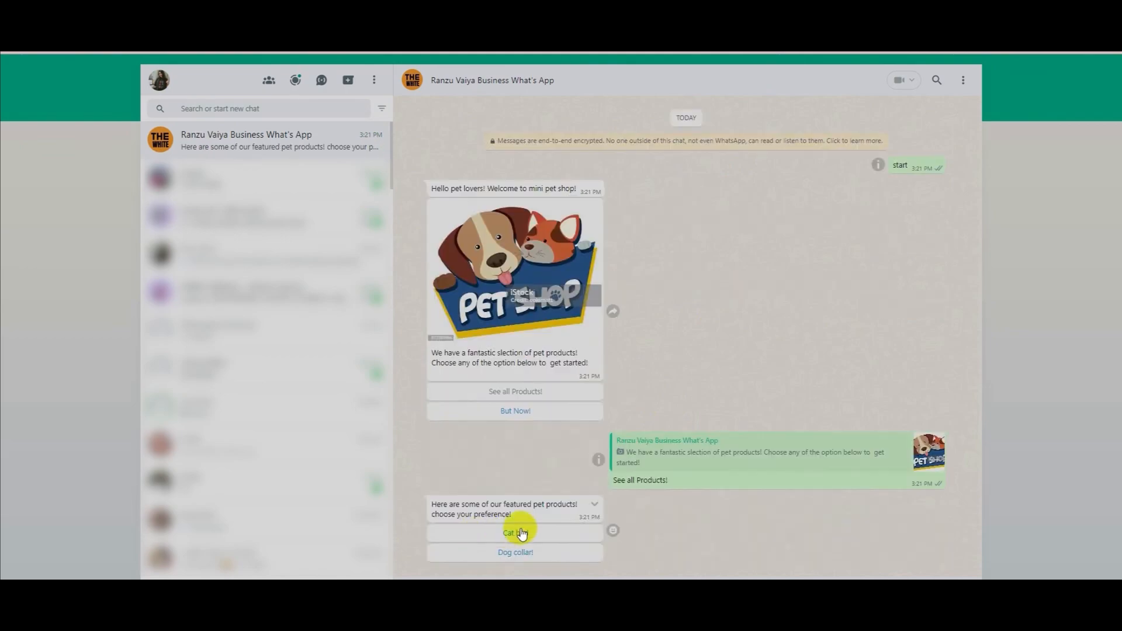
{"action": "left_click", "coordinate": [521, 533]}
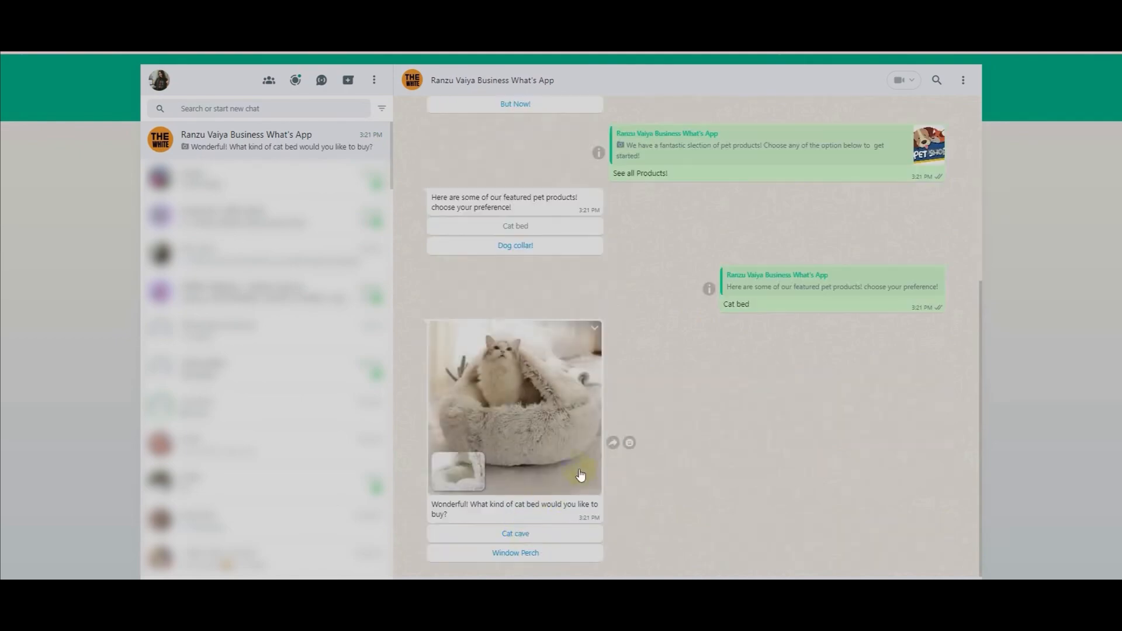
{"action": "left_click", "coordinate": [521, 534]}
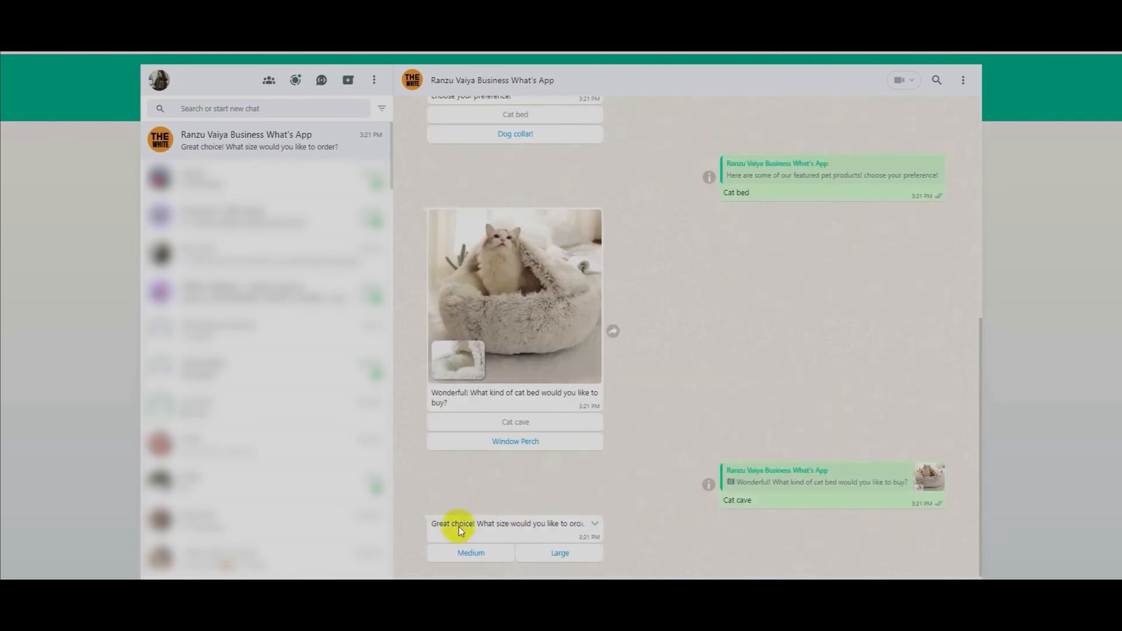
- Order the Medium size and answer the bot's questions with the pet name Muiza, a contact number and a delivery address
{"action": "left_click", "coordinate": [472, 555]}
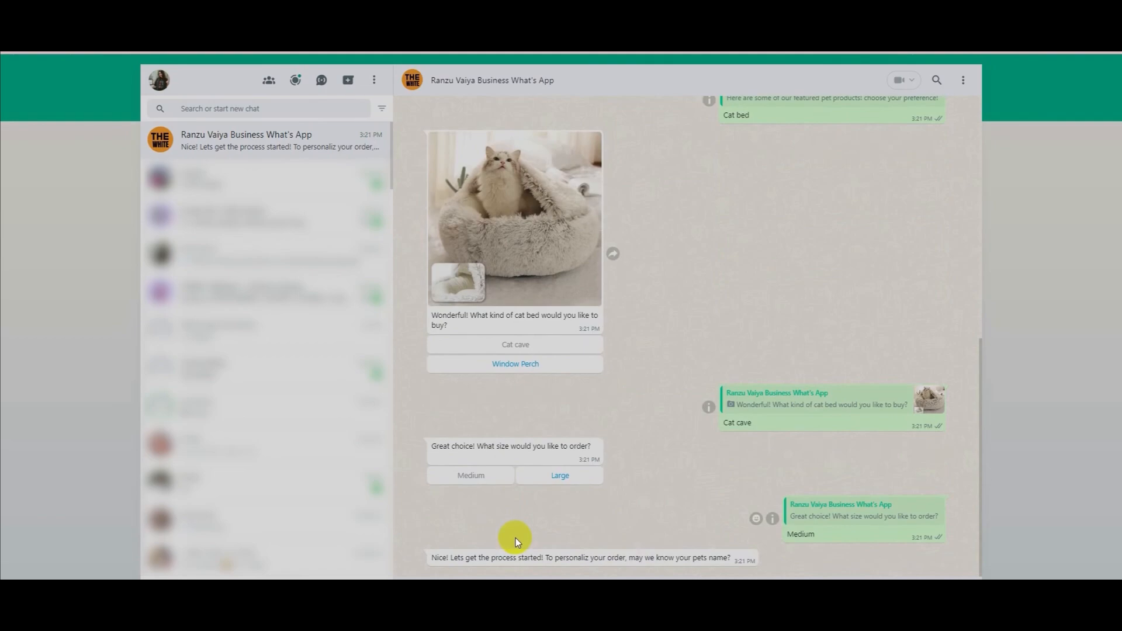
{"action": "type", "text": "Muiza"}
{"action": "key", "text": "Return"}
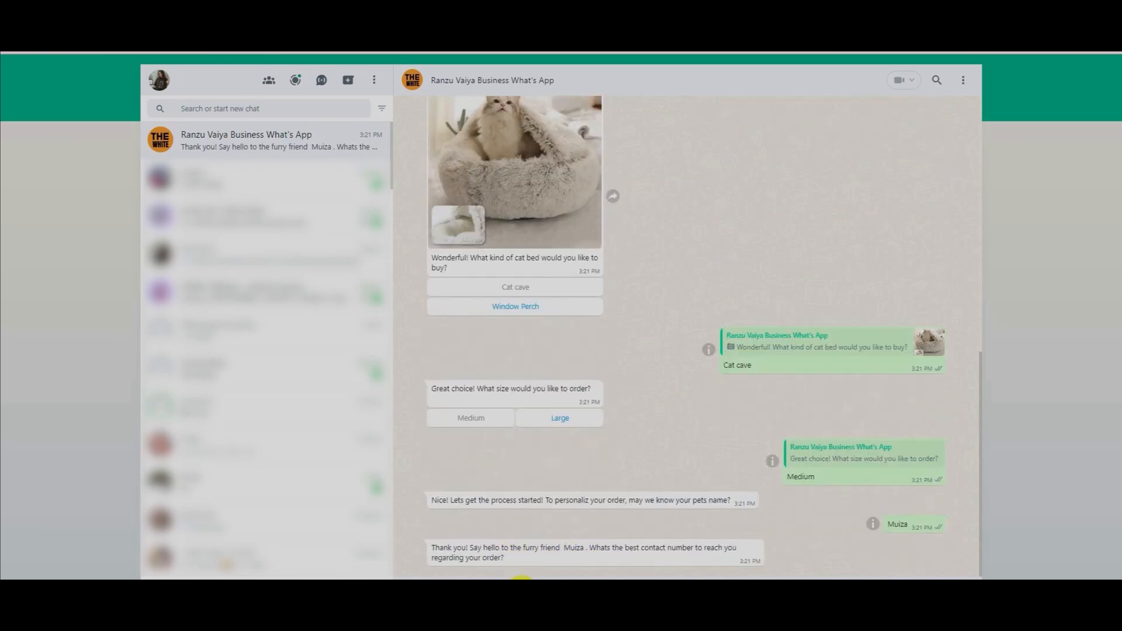
{"action": "type", "text": "321456"}
{"action": "key", "text": "Return"}
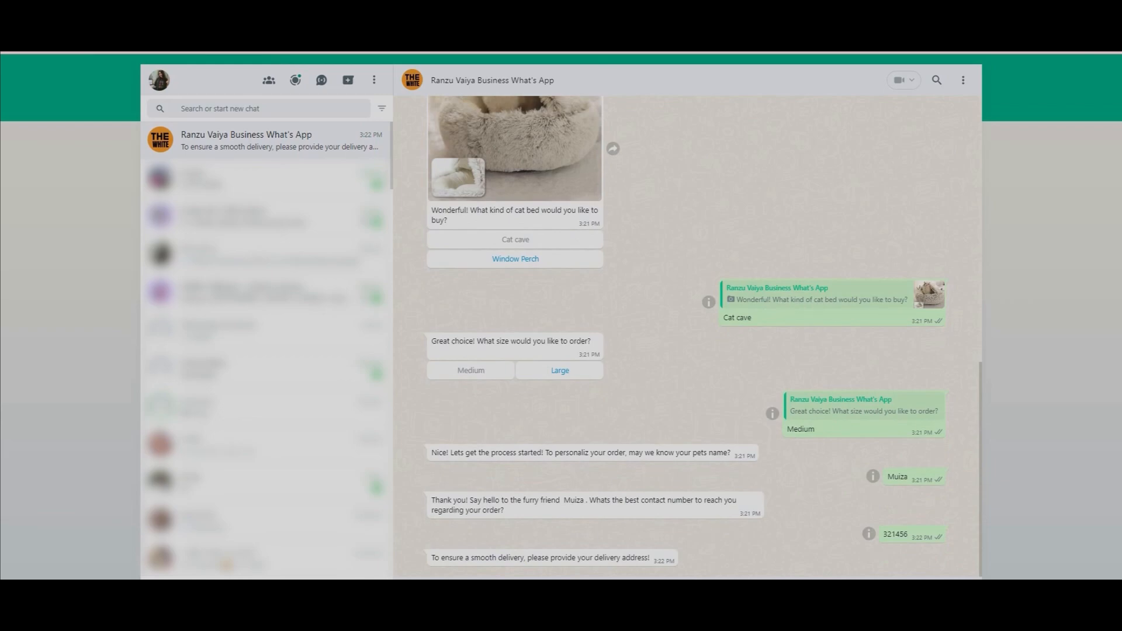
{"action": "key", "text": "Return"}
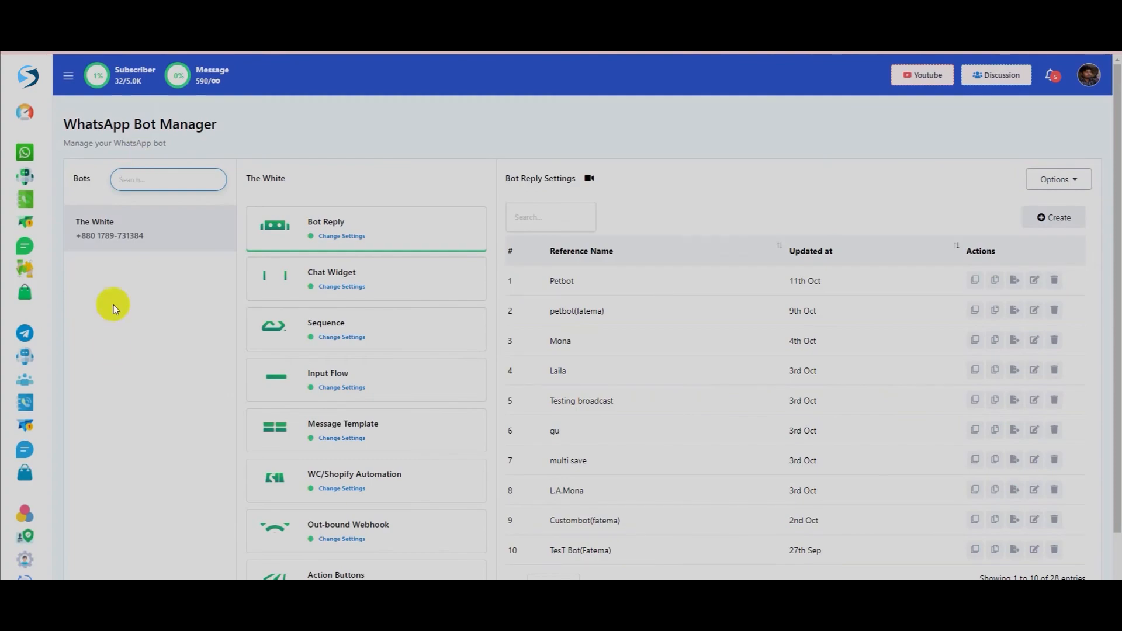
- Review the test order conversation in the WhatsApp Live Chat, then return to the WhatsApp Bot Manager
{"action": "left_click", "coordinate": [26, 241]}
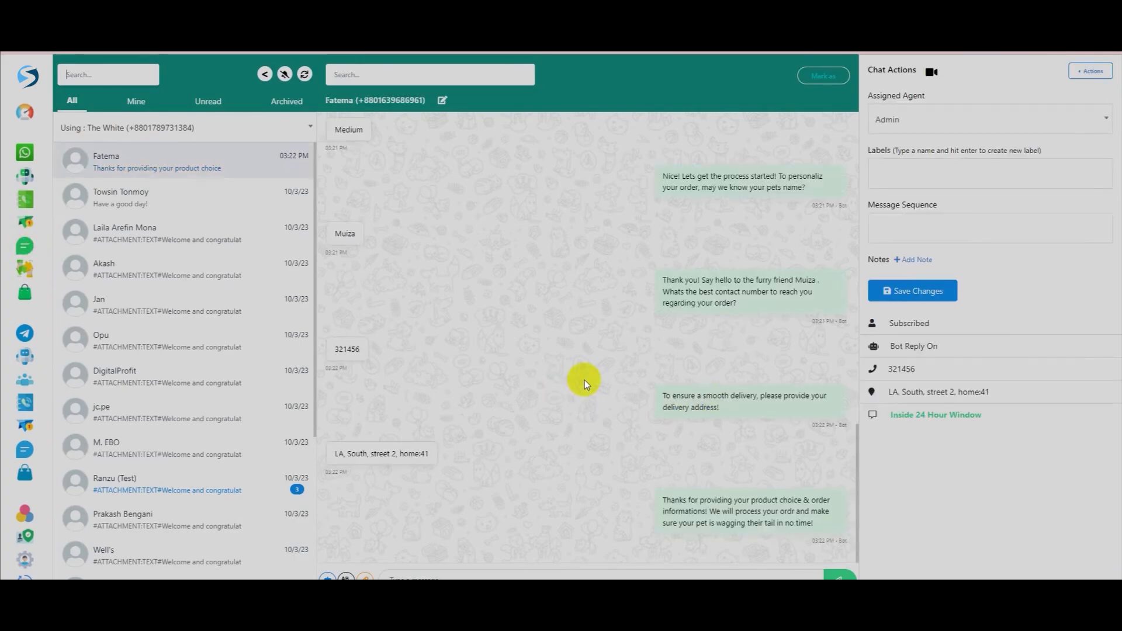
{"action": "scroll", "coordinate": [585, 380], "scroll_direction": "up", "scroll_amount": 10}
{"action": "scroll", "coordinate": [584, 380], "scroll_direction": "down", "scroll_amount": 10}
{"action": "left_click", "coordinate": [9, 43]}
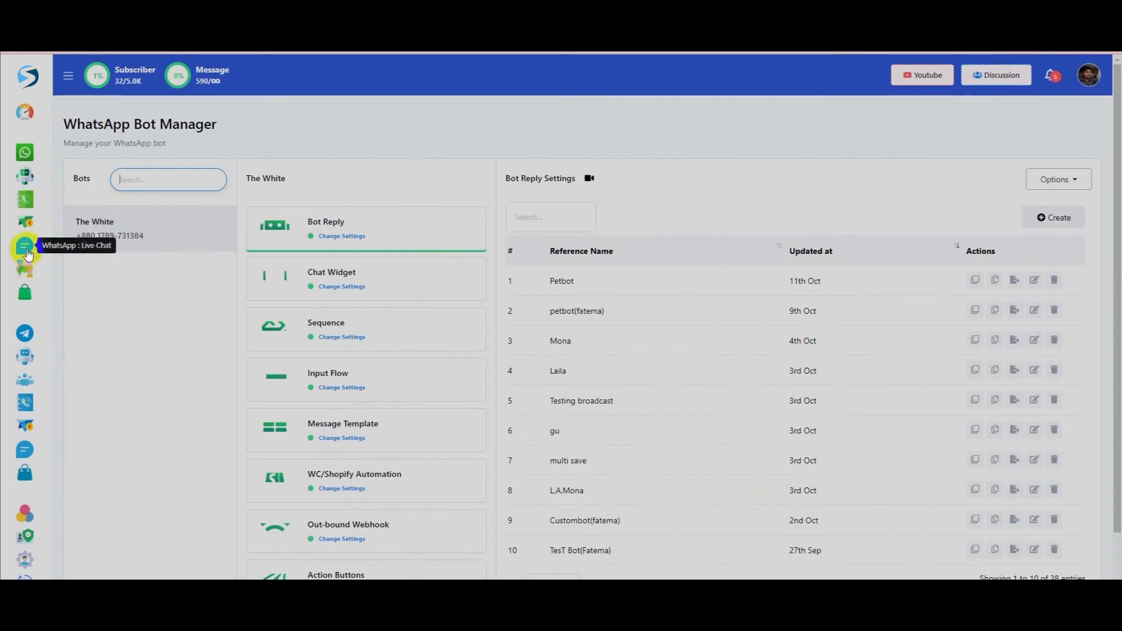
- Open the test customer's Subscriber Actions from the WhatsApp Subscriber Manager and check the saved phone number and address in the profile
{"action": "left_click", "coordinate": [27, 197]}
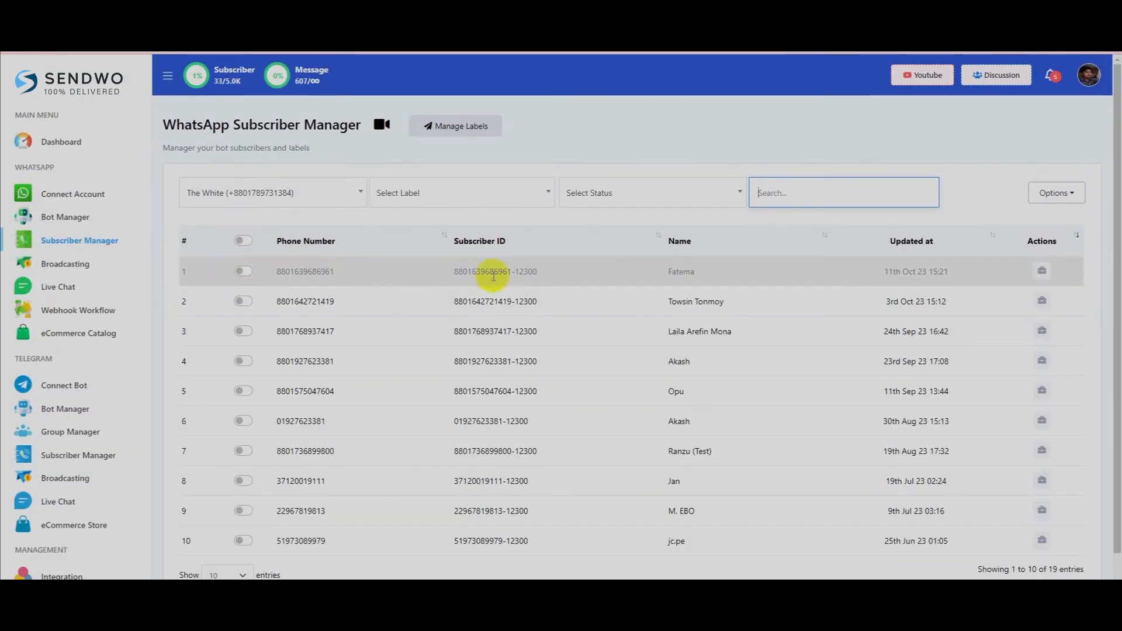
{"action": "left_click", "coordinate": [1041, 270]}
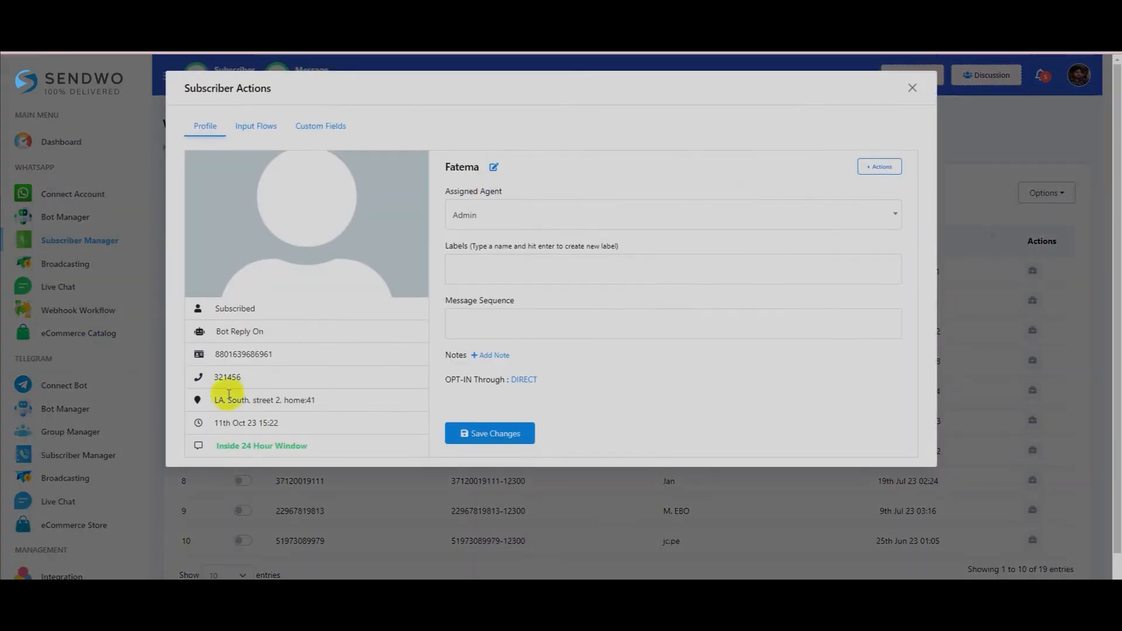
{"action": "double_click", "coordinate": [218, 375]}
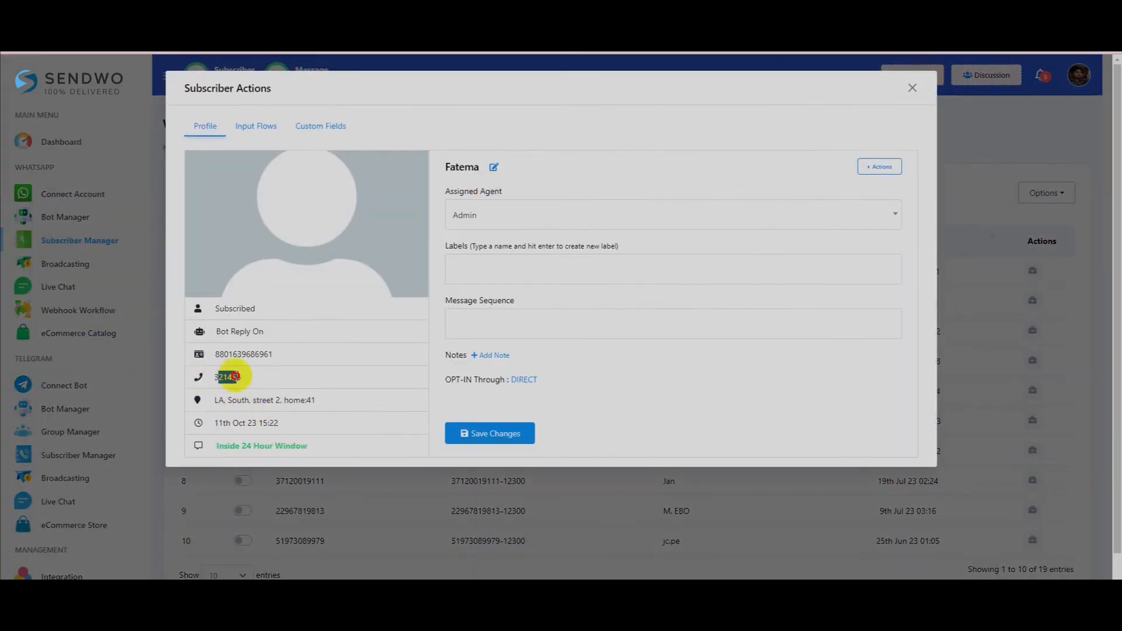
{"action": "double_click", "coordinate": [239, 401]}
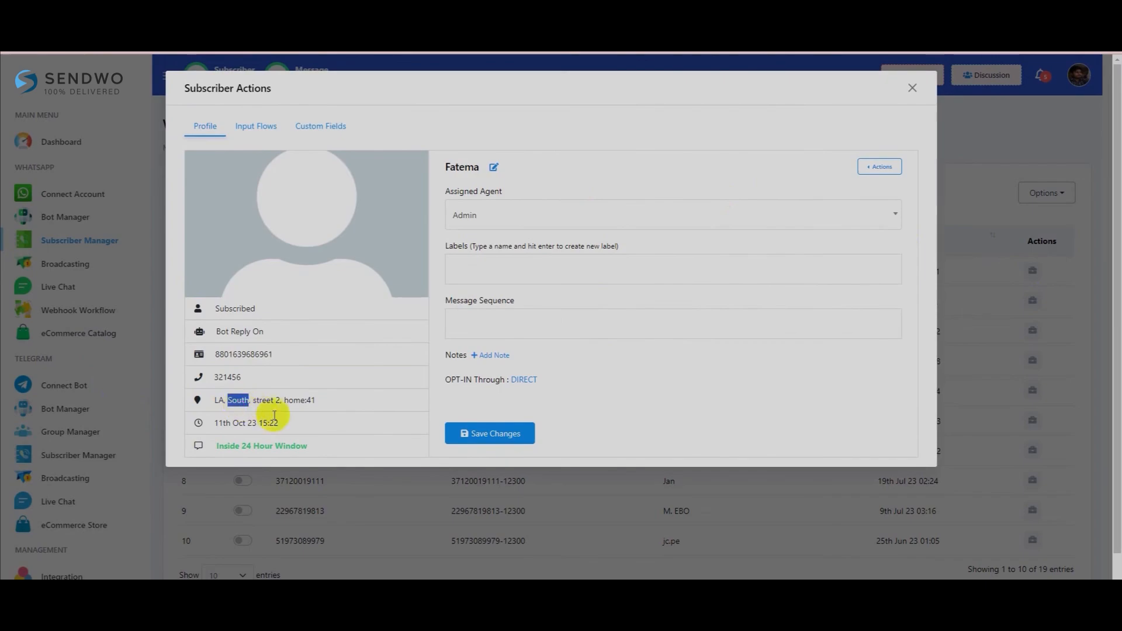
- Check the subscriber's collected Order Collection answers and the pet name custom field
{"action": "left_click", "coordinate": [251, 127]}
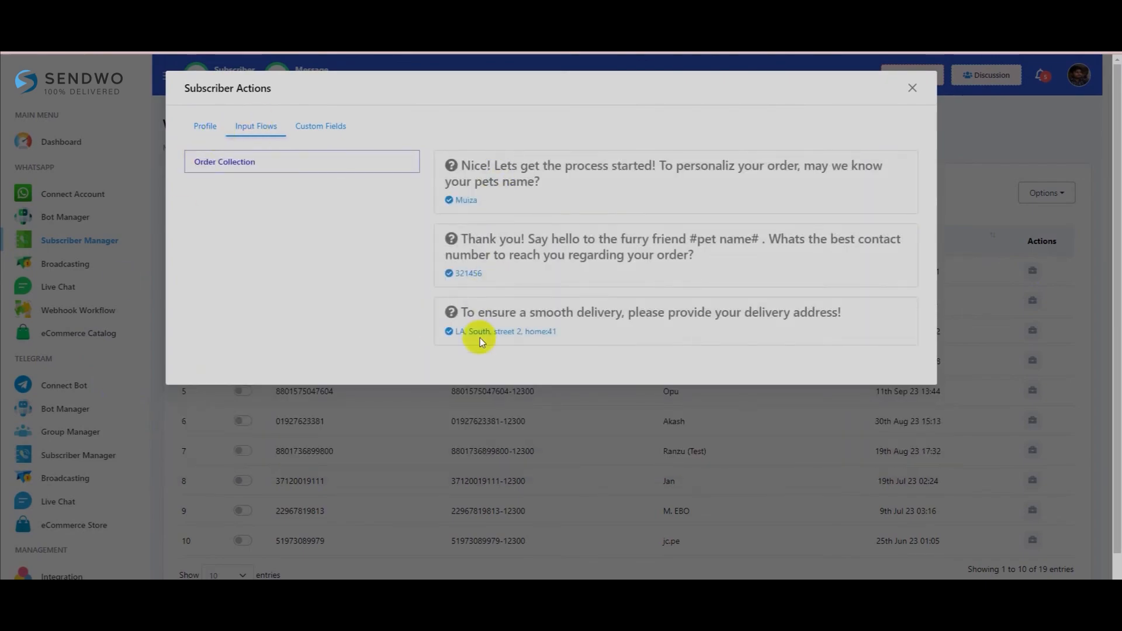
{"action": "left_click", "coordinate": [317, 135]}
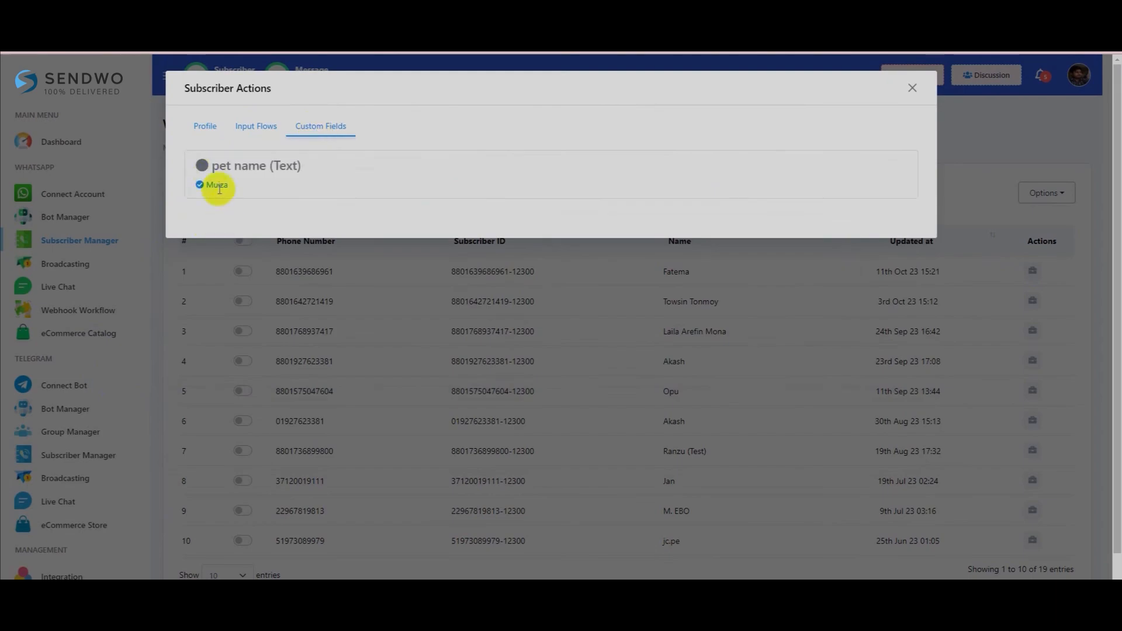
{"action": "left_click", "coordinate": [254, 130]}
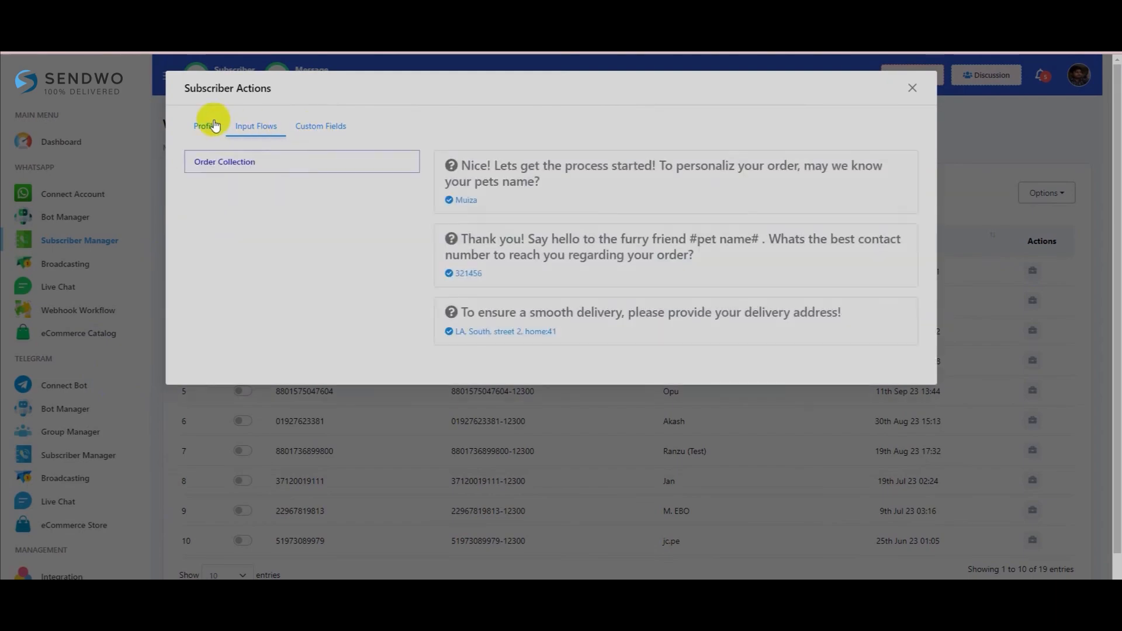